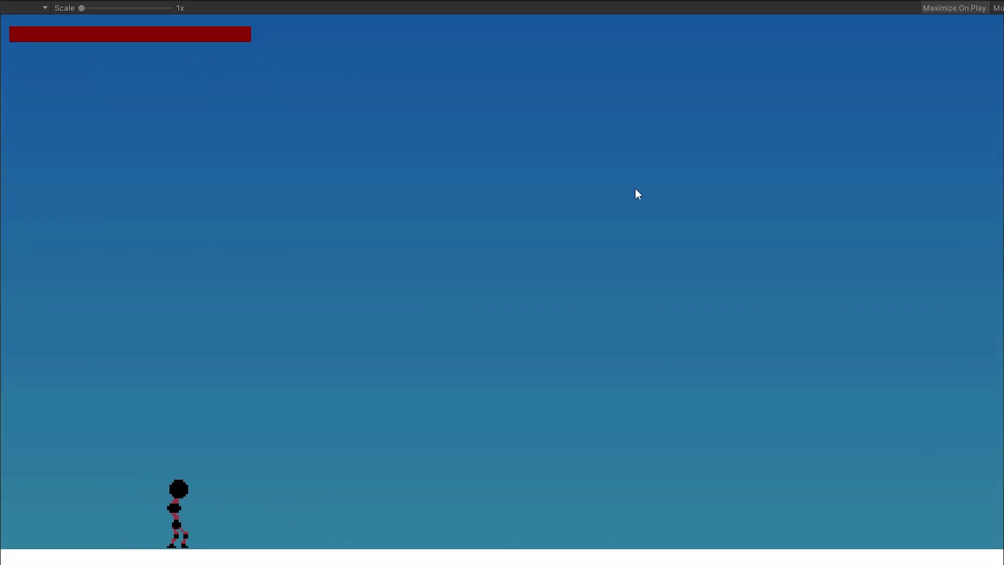
# Run the stickman right, jump mid-run, then run it left and right again
pyautogui.press('Right')
pyautogui.press('space')
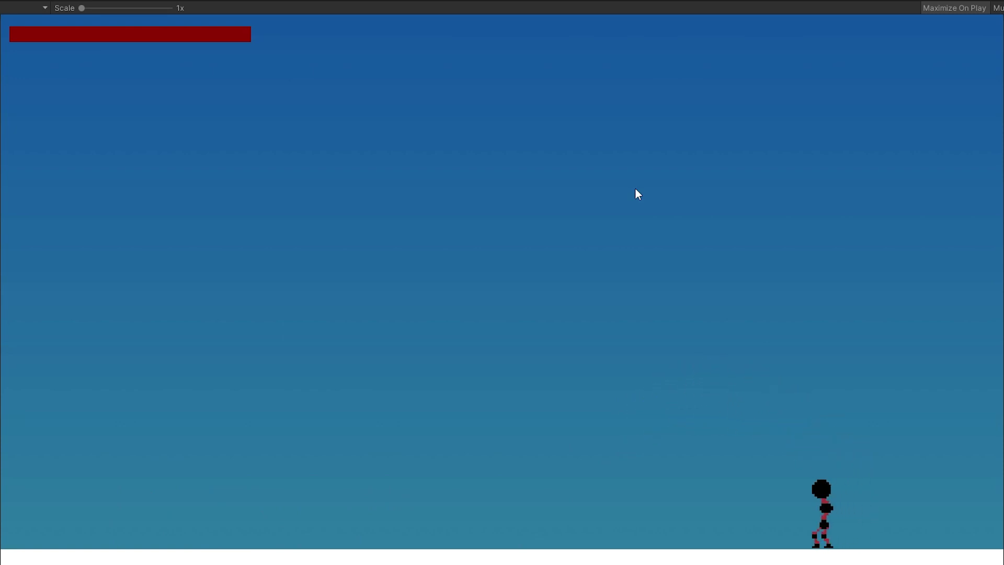
pyautogui.press('Left')
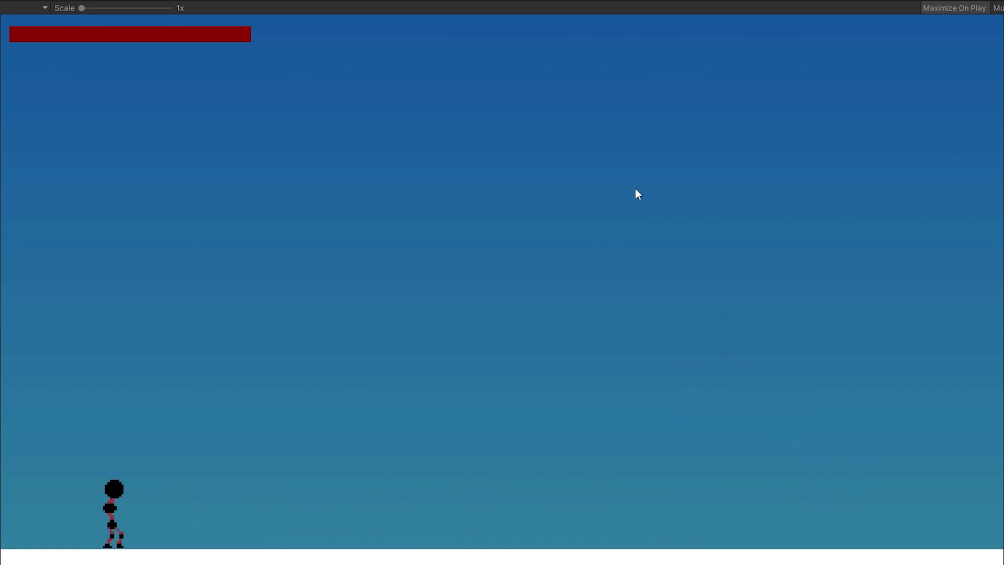
pyautogui.press('Right')
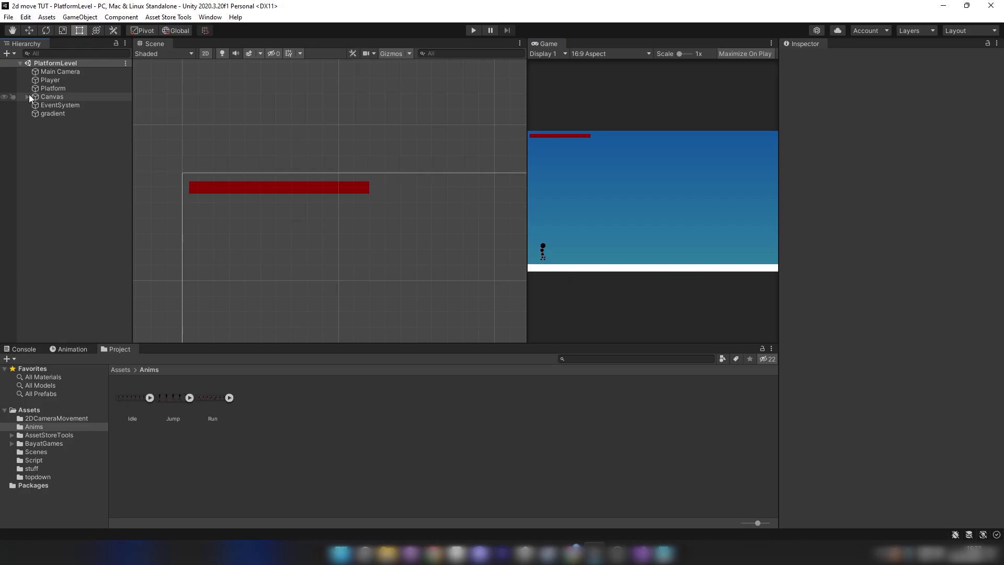
# Inspect Main Camera, Player, Platform, Canvas, EventSystem and the gradient background, framing the gradient
pyautogui.click(48, 71)
pyautogui.click(51, 82)
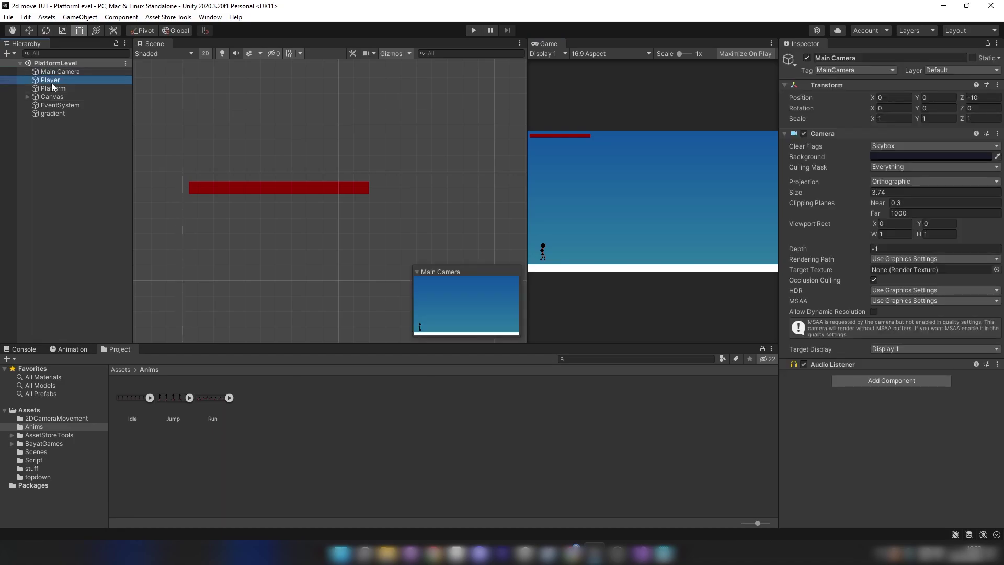
pyautogui.click(55, 89)
pyautogui.click(56, 97)
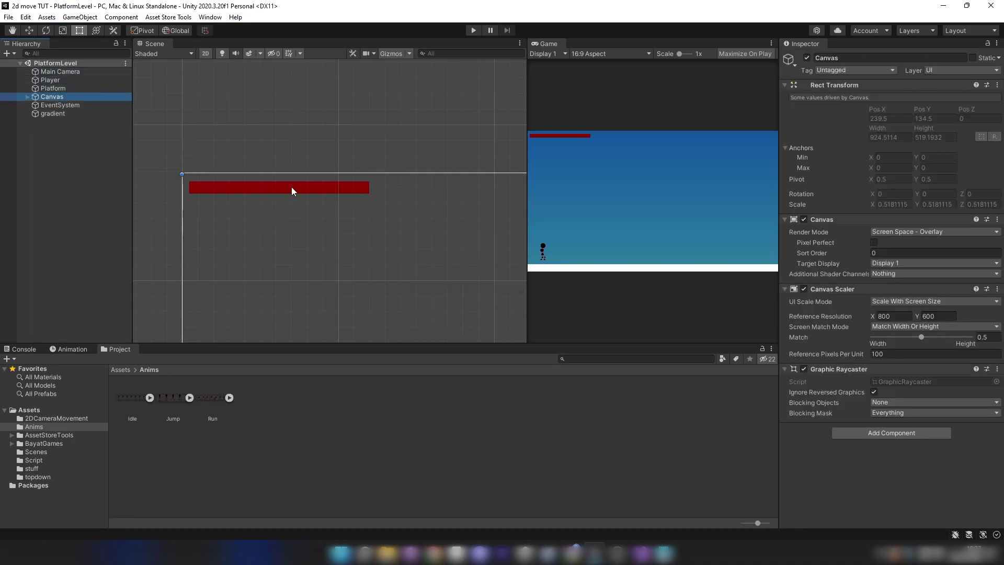
pyautogui.click(83, 106)
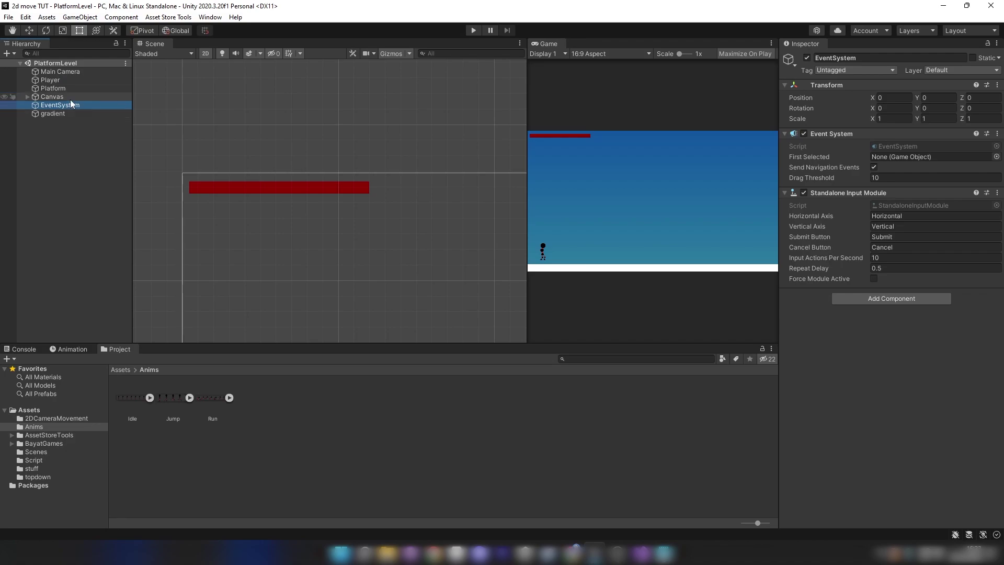
pyautogui.click(75, 114)
pyautogui.press('f')
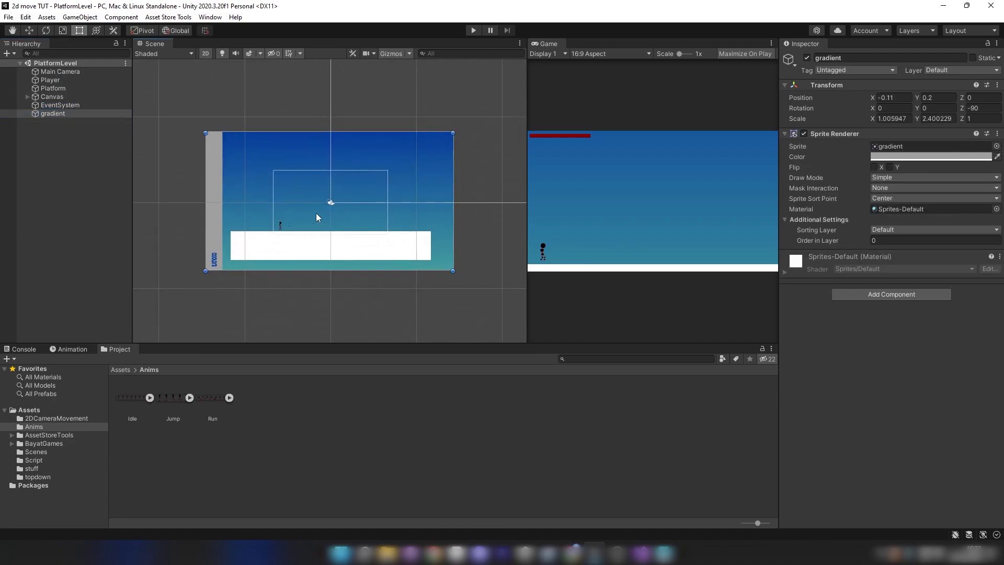
# Select the Player, look inside the Idle and Run sprite sheets, and show its Animation timeline
pyautogui.click(69, 81)
pyautogui.press('w')
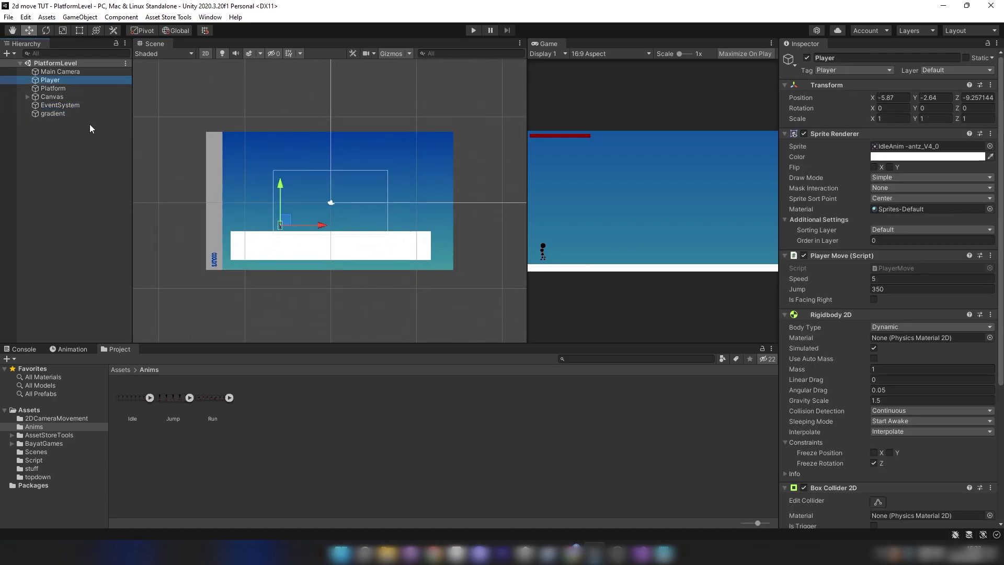
pyautogui.click(150, 398)
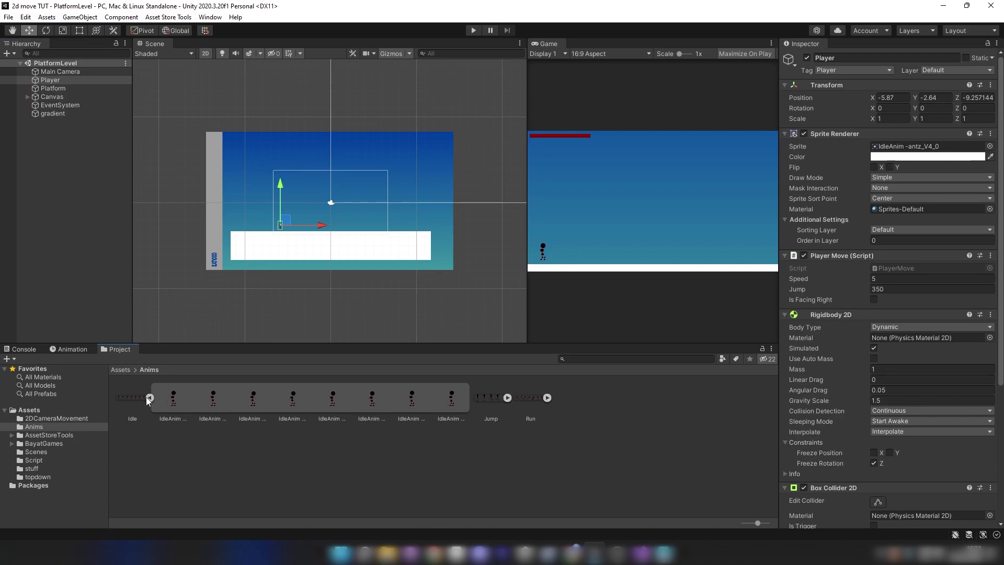
pyautogui.click(150, 398)
pyautogui.click(264, 447)
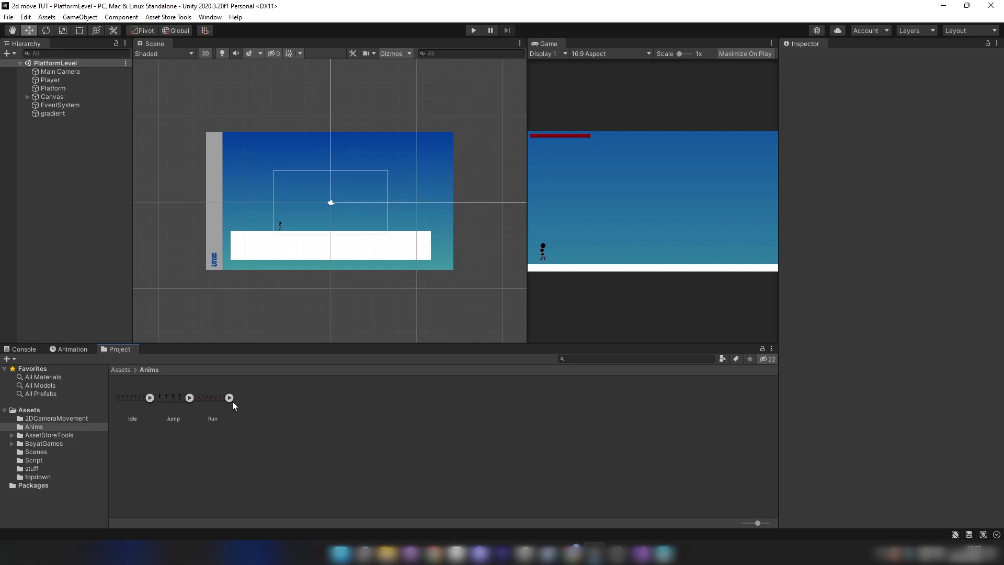
pyautogui.click(231, 399)
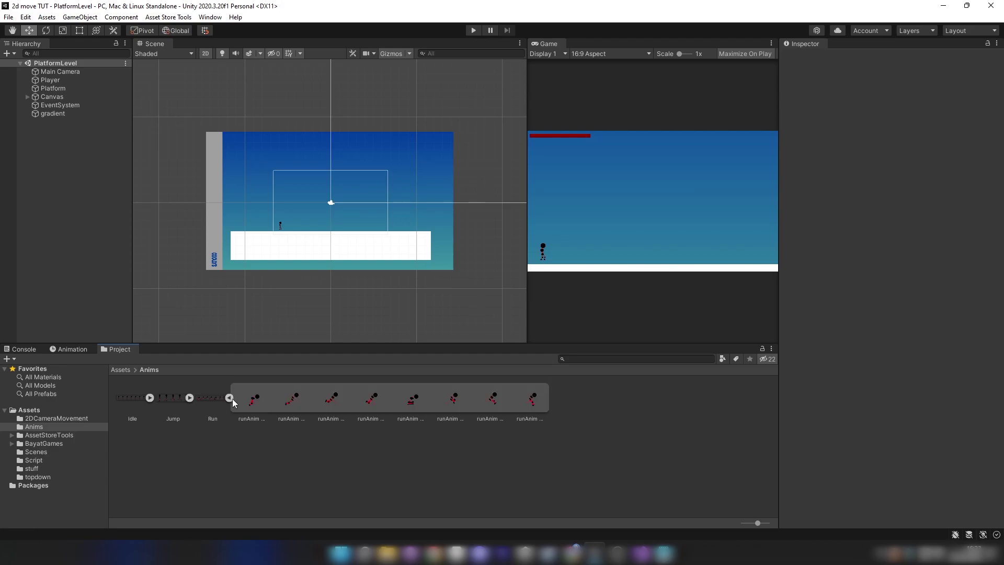
pyautogui.click(50, 79)
pyautogui.click(73, 349)
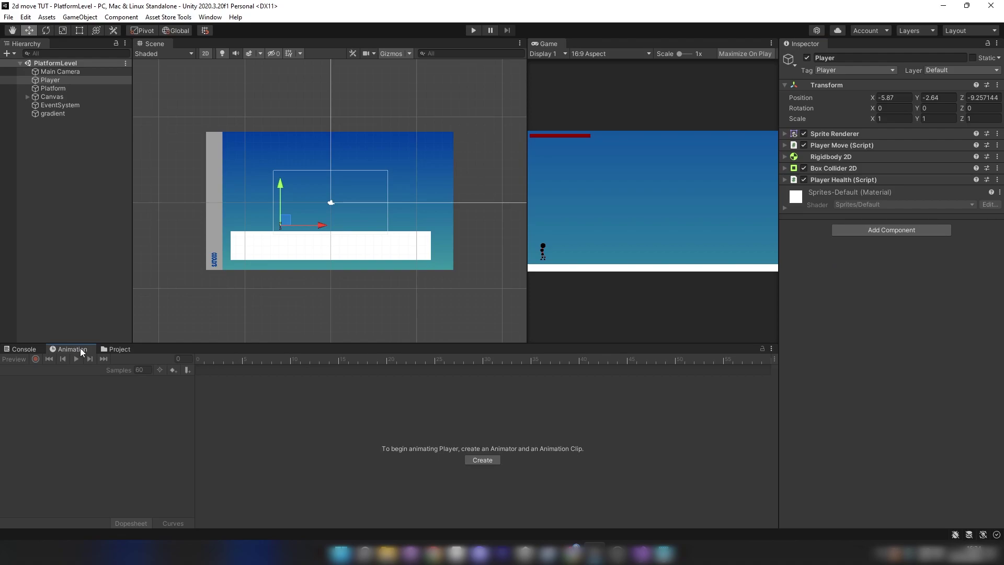
# Create a new animation clip for the Player named IdleAnim
pyautogui.click(12, 139)
pyautogui.click(50, 80)
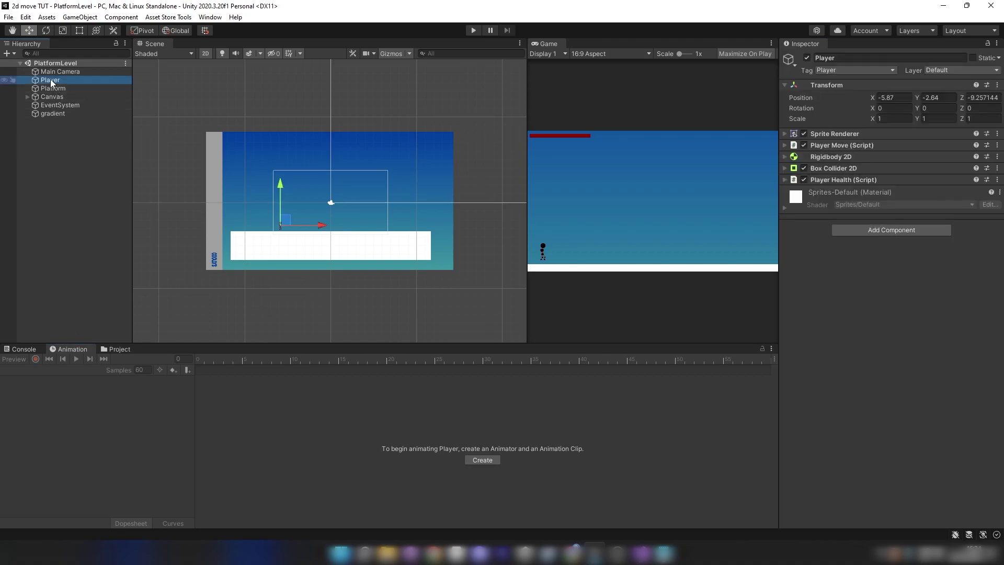
pyautogui.click(105, 350)
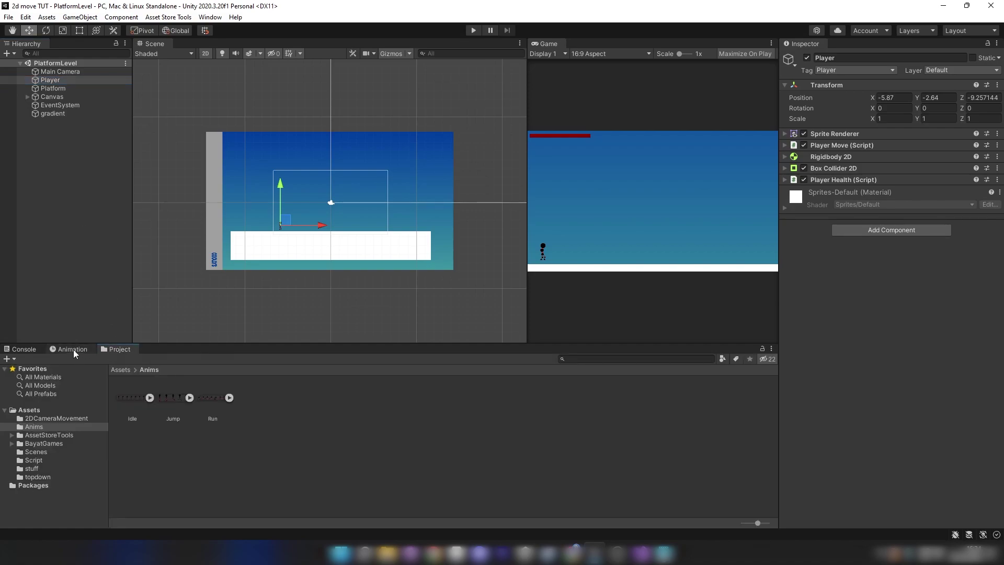
pyautogui.click(210, 17)
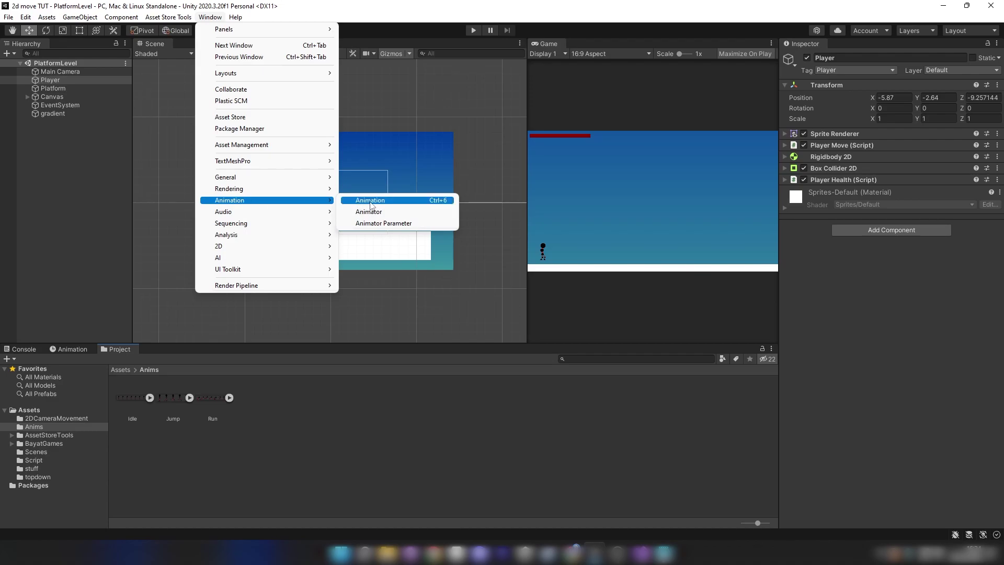
pyautogui.click(74, 349)
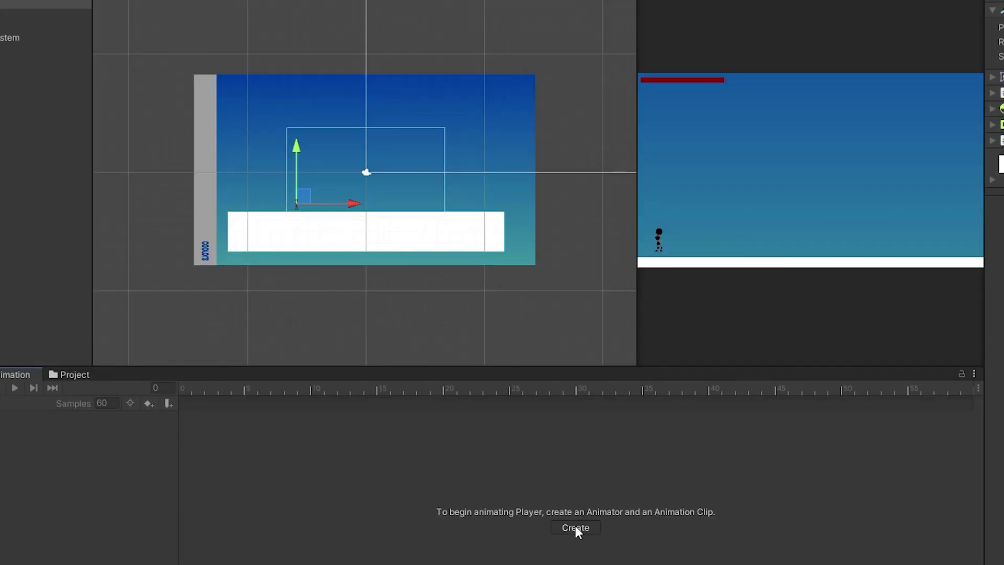
pyautogui.click(575, 528)
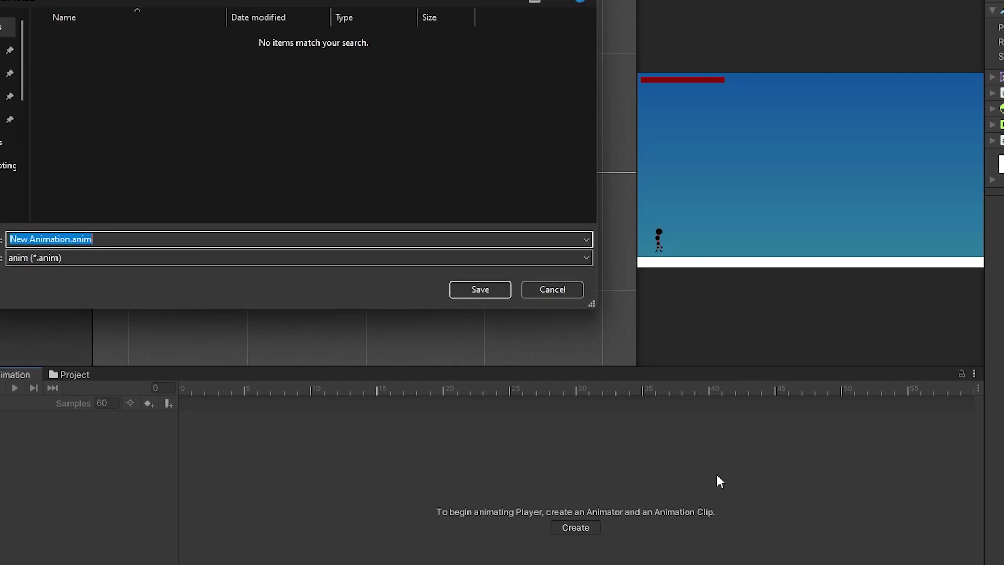
pyautogui.write('IdleAnim')
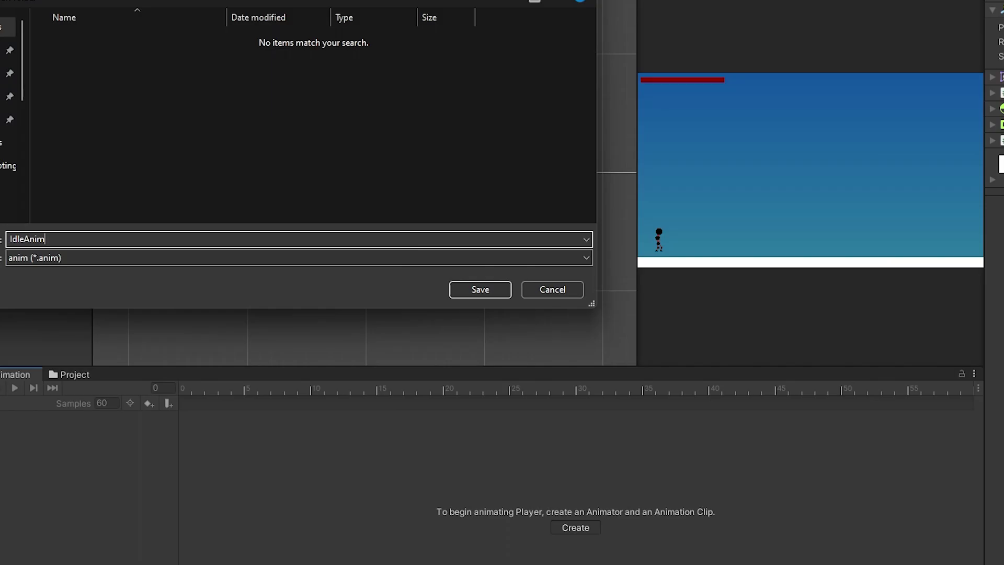
# Save the IdleAnim clip and keep the Idle sprite sheet's Sprite Mode as Multiple
pyautogui.press('Return')
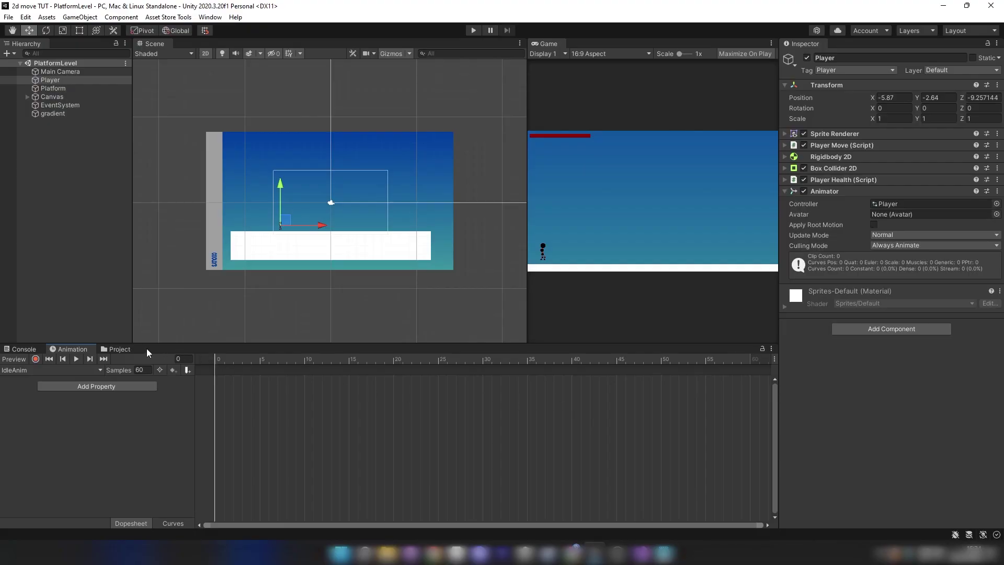
pyautogui.moveTo(125, 349); pyautogui.dragTo(736, 445)
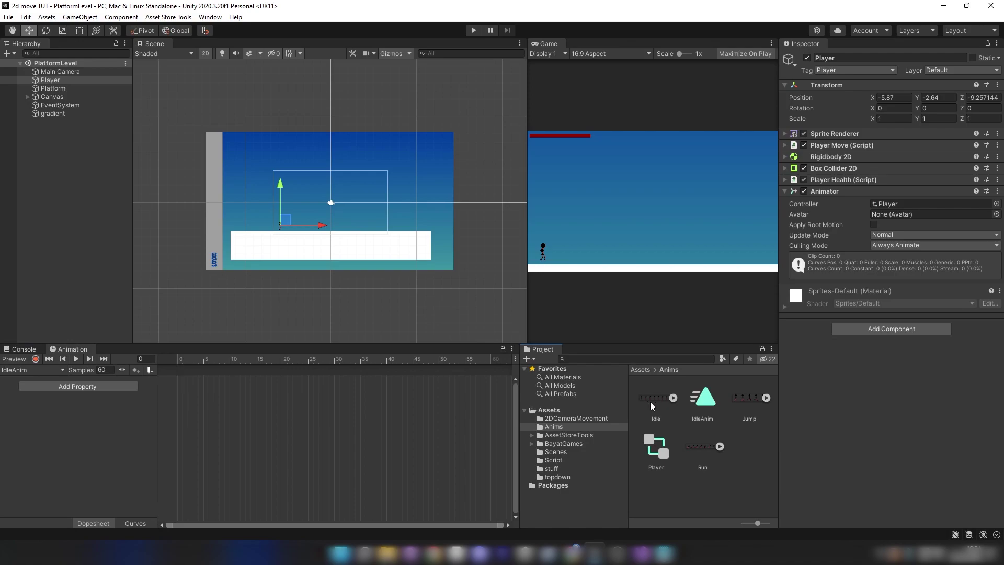
pyautogui.click(651, 401)
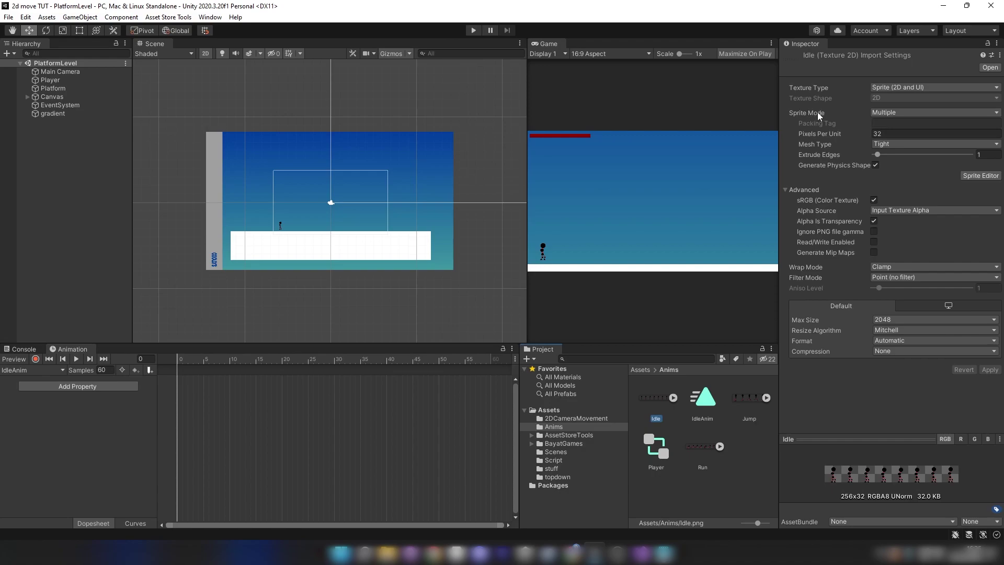
pyautogui.click(976, 176)
pyautogui.click(209, 314)
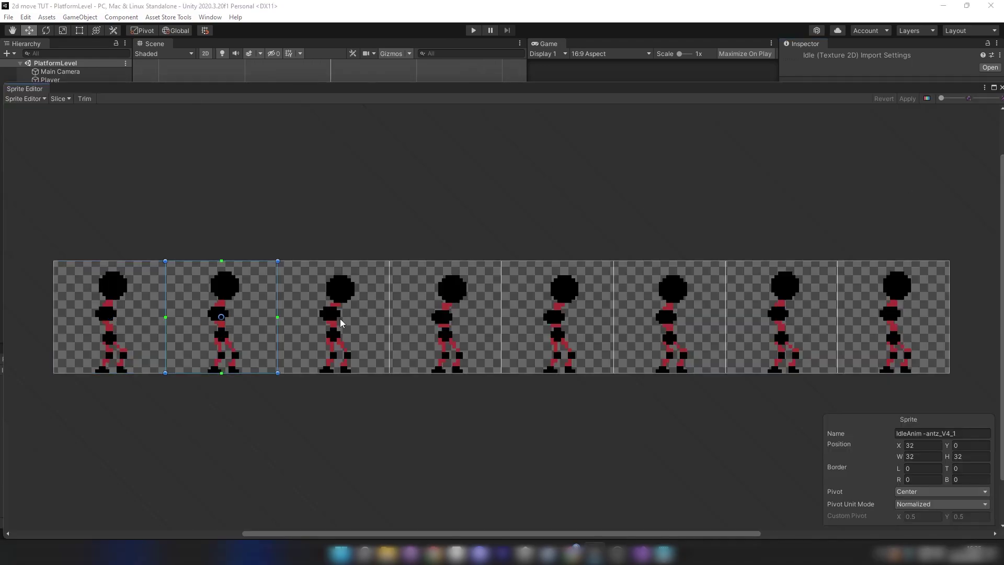
pyautogui.click(340, 319)
pyautogui.click(60, 98)
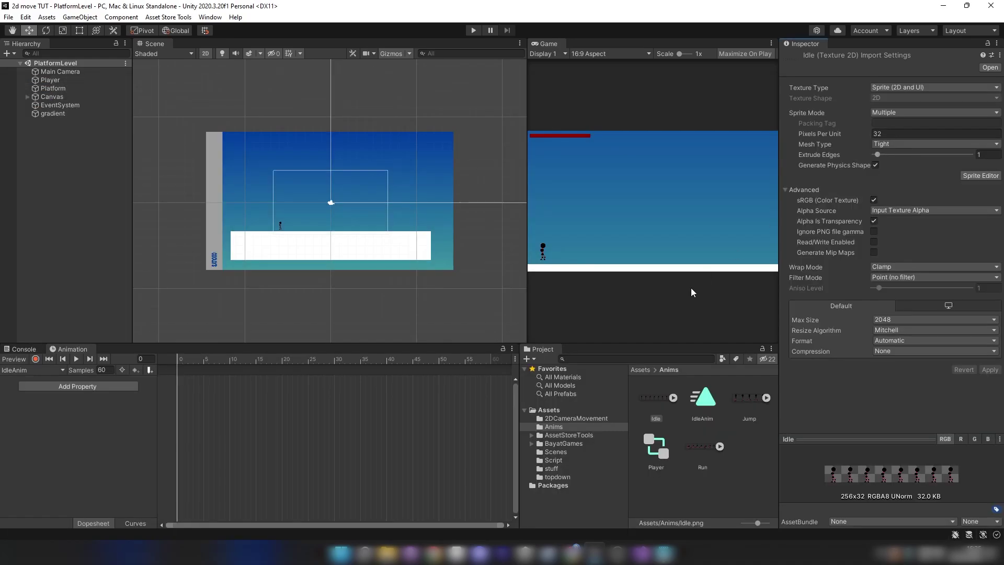
pyautogui.click(877, 134)
pyautogui.click(888, 113)
pyautogui.click(890, 135)
# Slice the Idle sheet in the Sprite Editor by cell size into 32-pixel frames
pyautogui.click(977, 176)
pyautogui.moveTo(93, 90); pyautogui.dragTo(123, 85)
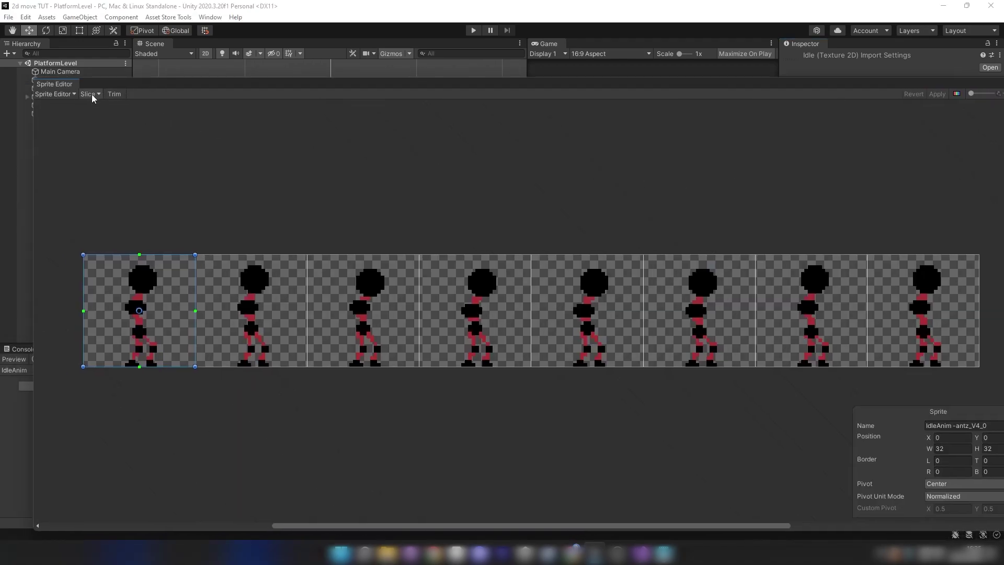
pyautogui.click(92, 94)
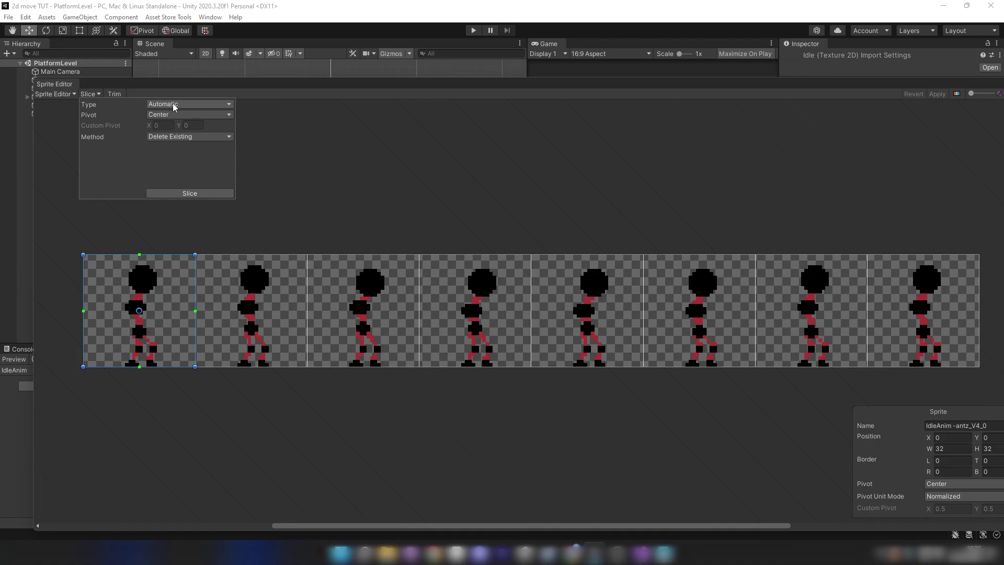
pyautogui.click(175, 104)
pyautogui.click(176, 125)
pyautogui.click(172, 115)
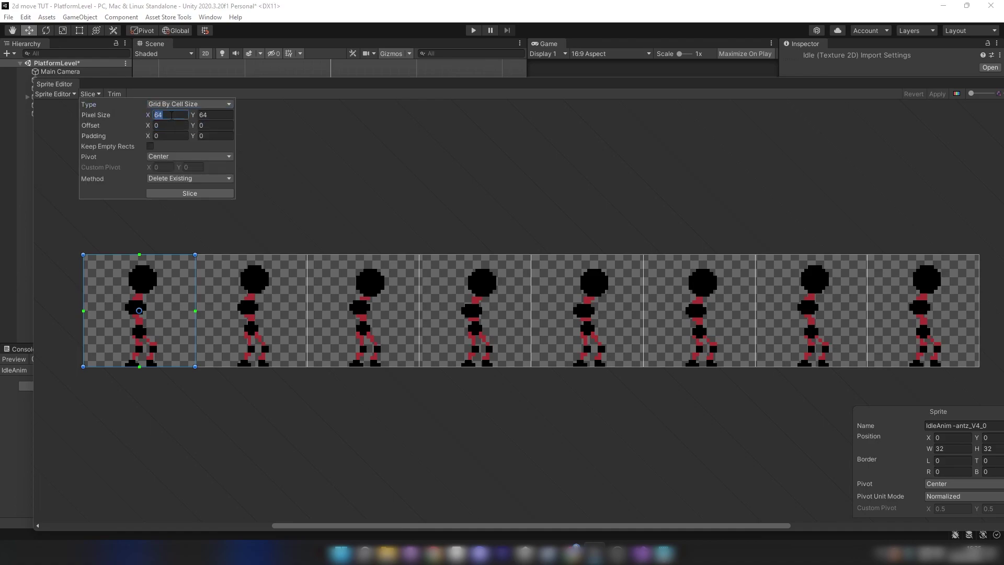
pyautogui.write('32')
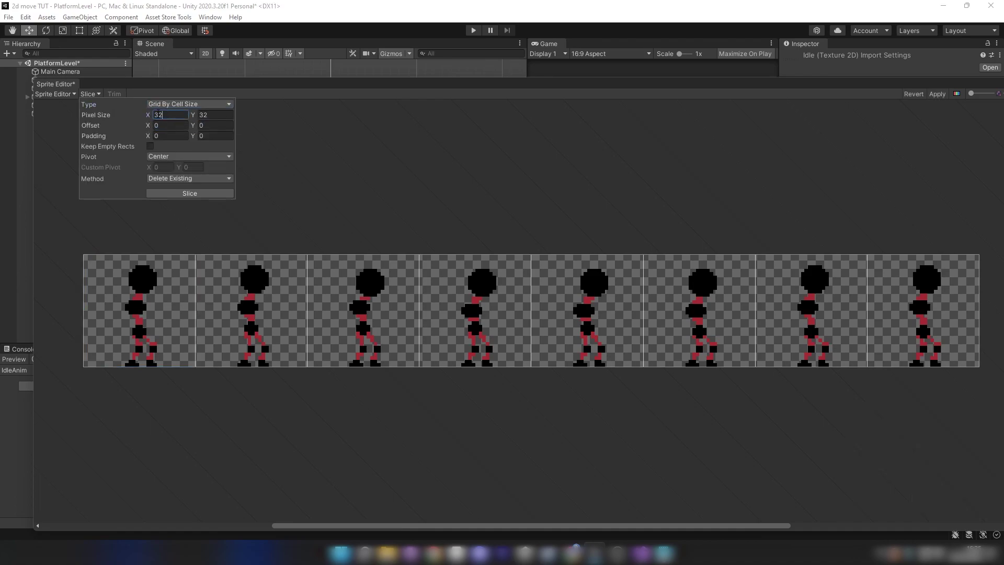
pyautogui.click(193, 194)
# Check the sliced Idle frames and apply the slicing
pyautogui.click(220, 303)
pyautogui.click(366, 312)
pyautogui.click(492, 313)
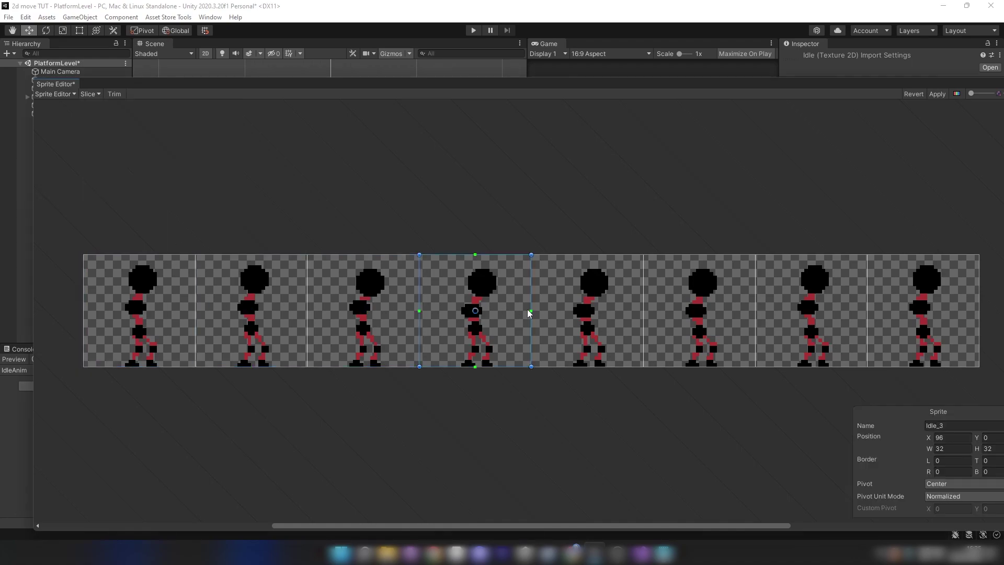
pyautogui.click(591, 314)
pyautogui.click(701, 311)
pyautogui.moveTo(777, 85); pyautogui.dragTo(620, 86)
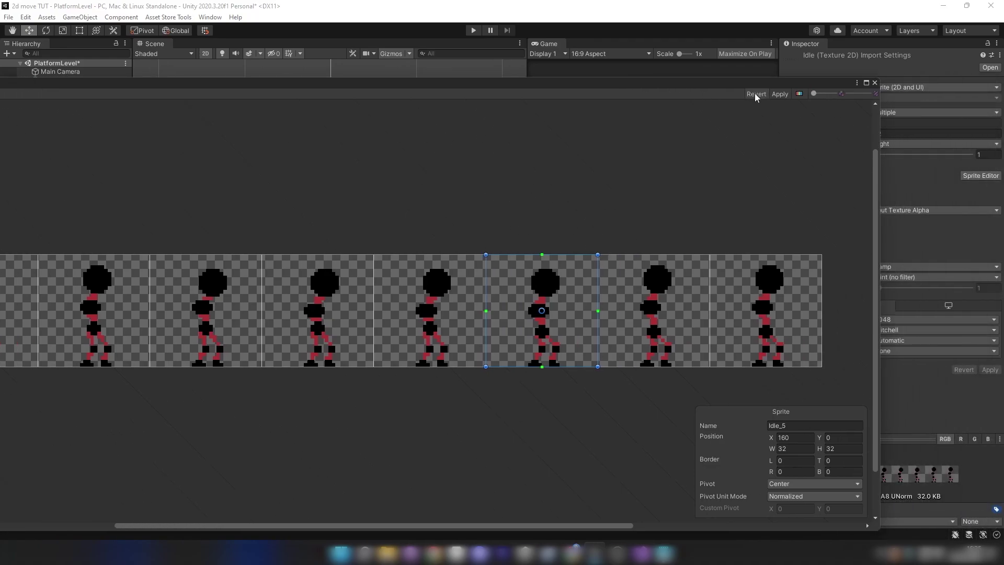
pyautogui.click(781, 95)
# Add the eight Idle sprites as keyframes to IdleAnim
pyautogui.click(875, 82)
pyautogui.click(673, 399)
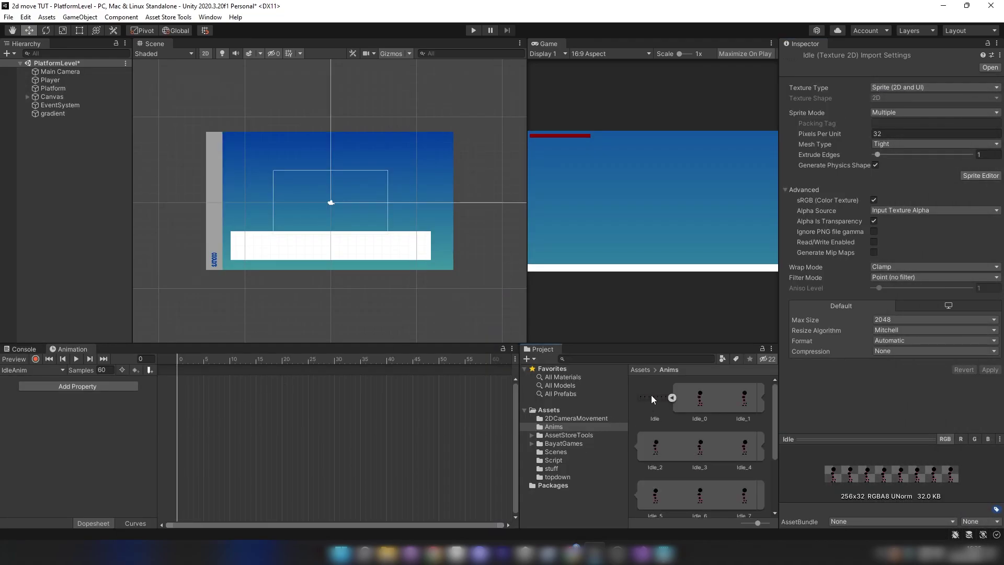
pyautogui.click(657, 397)
pyautogui.scroll(-1, 705, 501)
pyautogui.click(700, 388)
pyautogui.keyDown('shift'); pyautogui.click(745, 470); pyautogui.keyUp('shift')
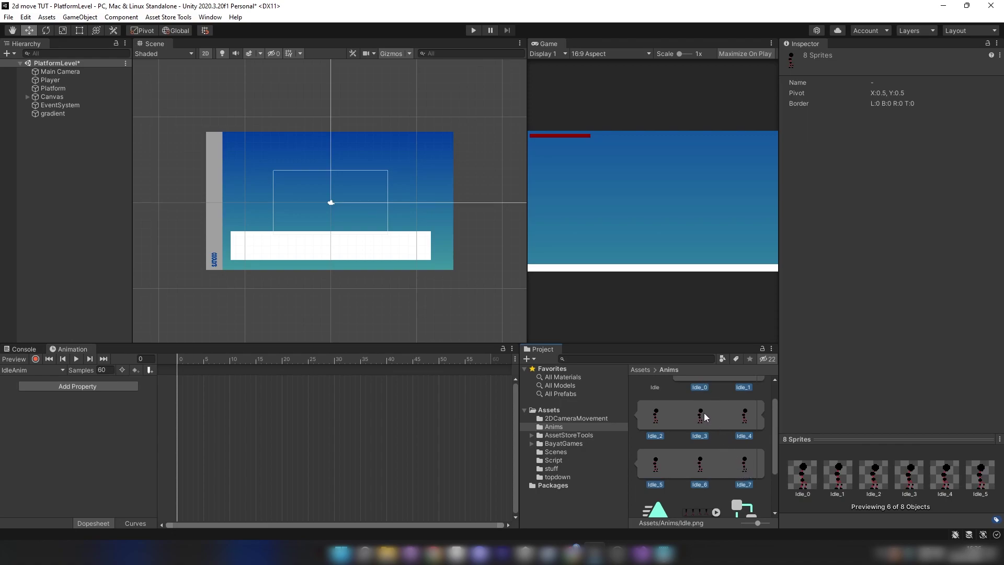
pyautogui.moveTo(703, 421); pyautogui.dragTo(248, 407)
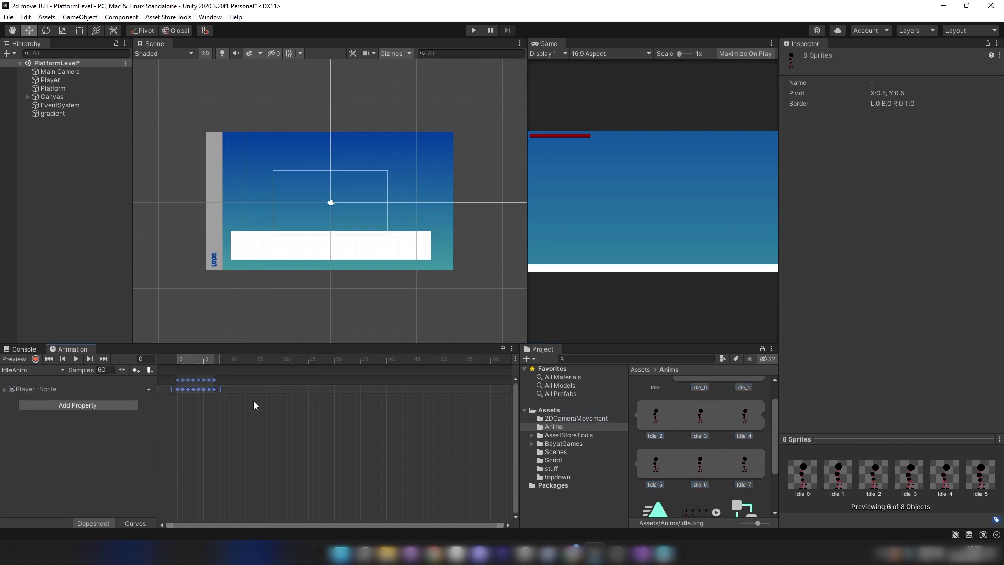
# Set the IdleAnim sample rate to 12 and save the scene
pyautogui.scroll(5, 202, 386)
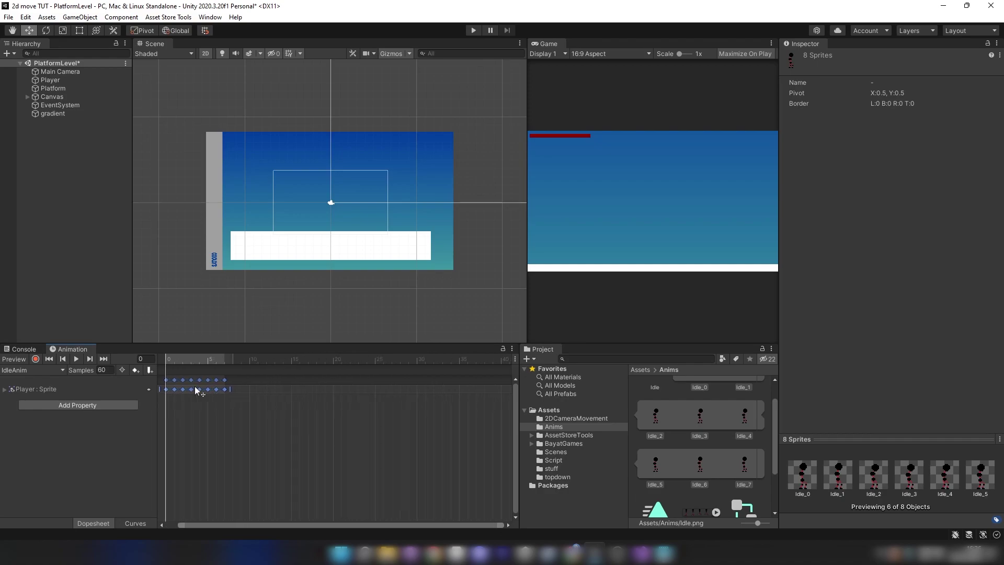
pyautogui.moveTo(248, 523); pyautogui.dragTo(203, 467)
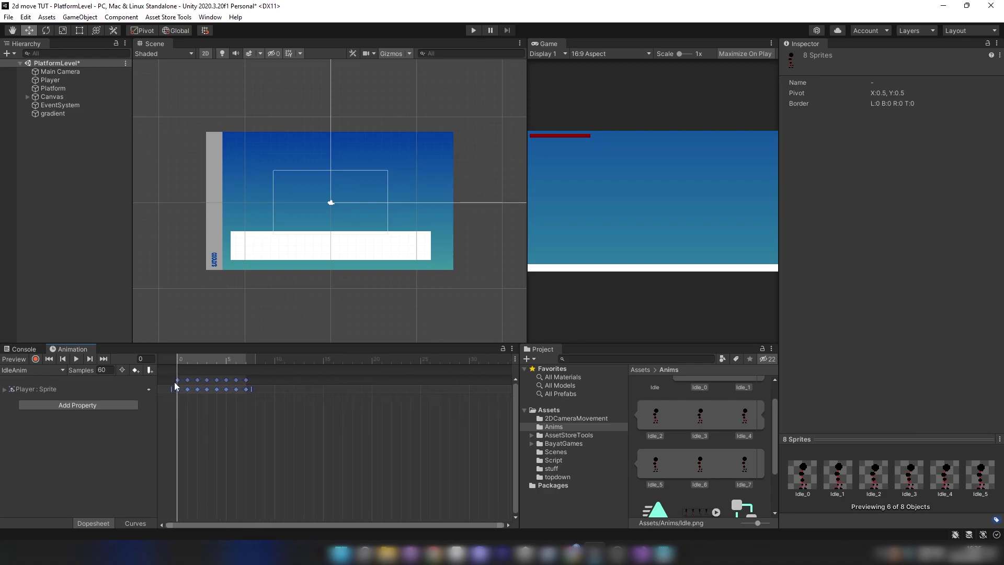
pyautogui.click(111, 370)
pyautogui.write('12')
pyautogui.press('Return')
pyautogui.hotkey('ctrl', 's')
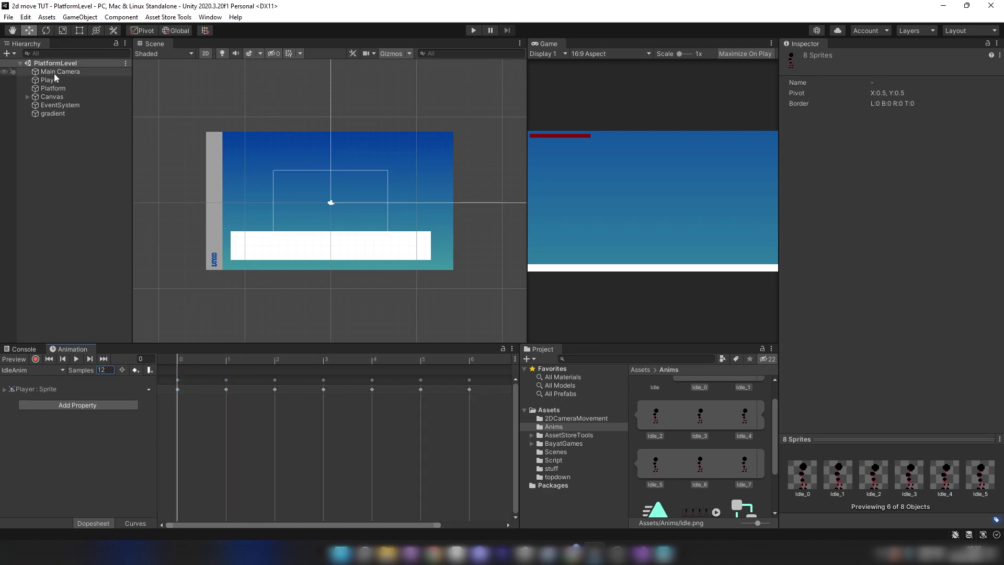
# Assign Idle_0 to the Player's Sprite Renderer and preview the idle loop
pyautogui.click(57, 79)
pyautogui.press('f')
pyautogui.click(835, 134)
pyautogui.scroll(1, 700, 419)
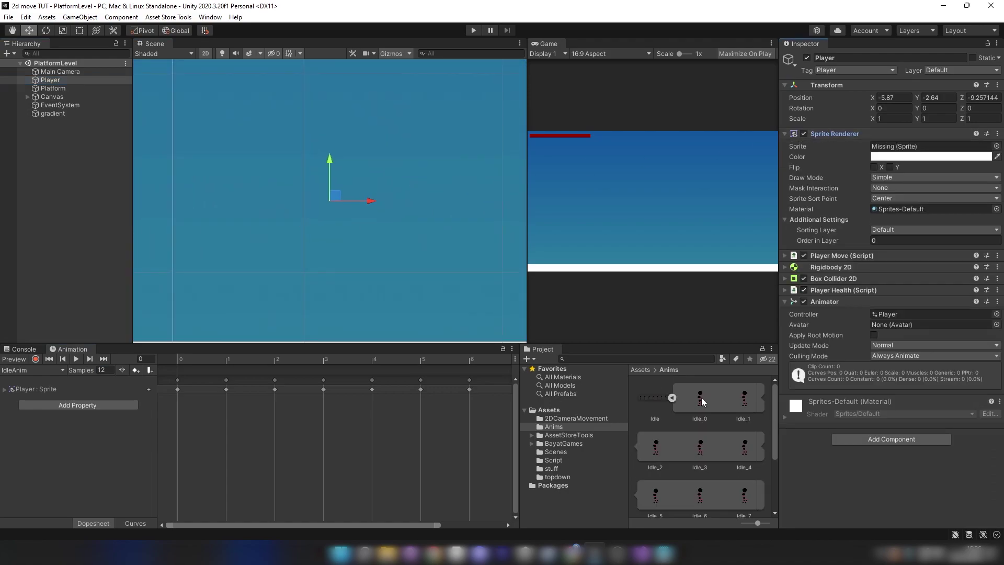
pyautogui.moveTo(700, 397); pyautogui.dragTo(903, 151)
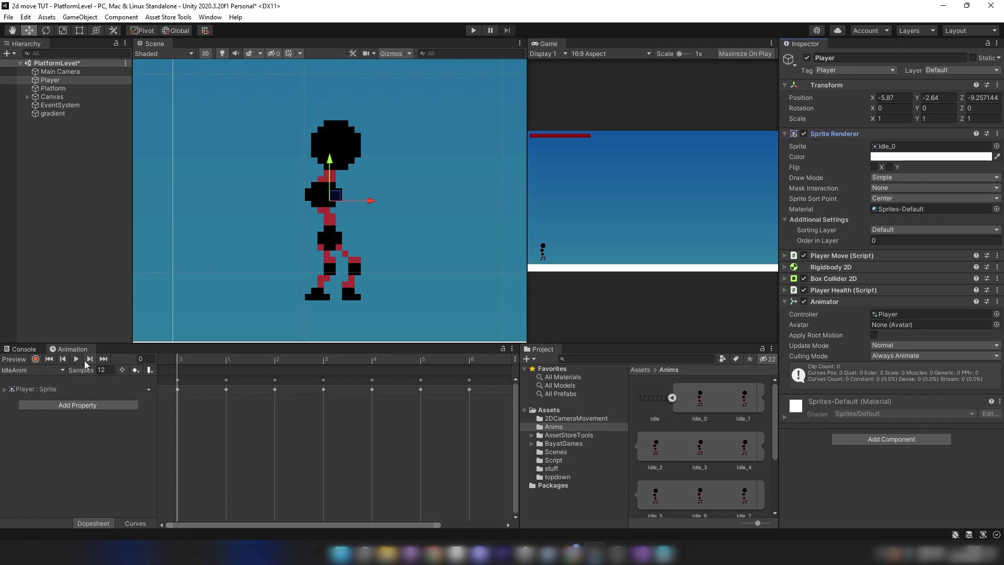
pyautogui.click(76, 359)
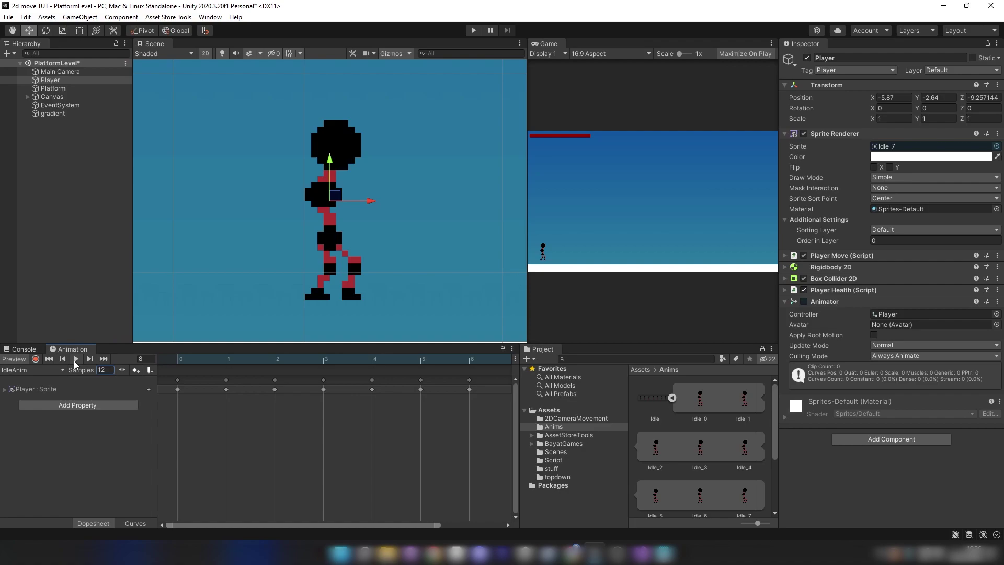
# Create a new animation clip named RunAnim
pyautogui.click(58, 369)
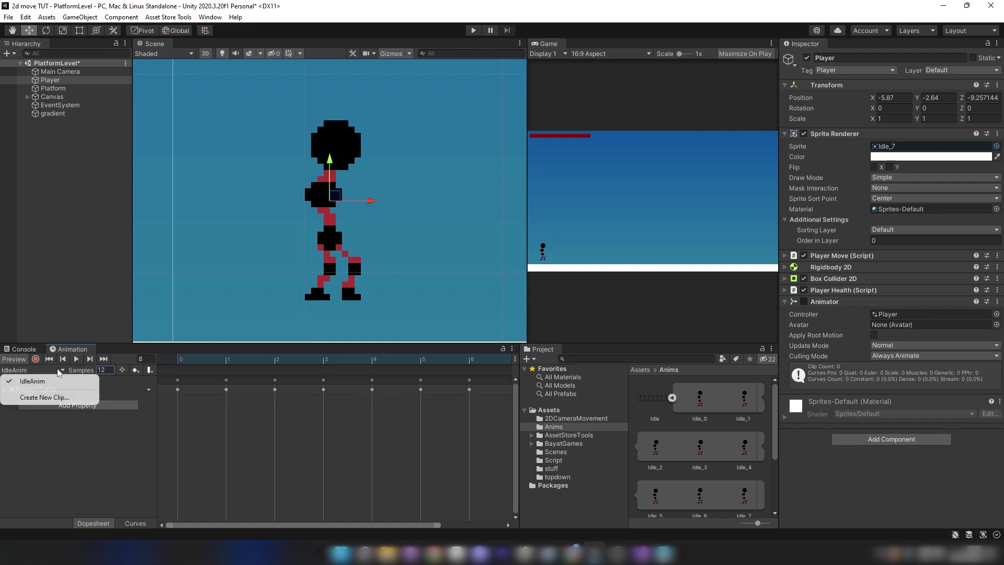
pyautogui.click(62, 398)
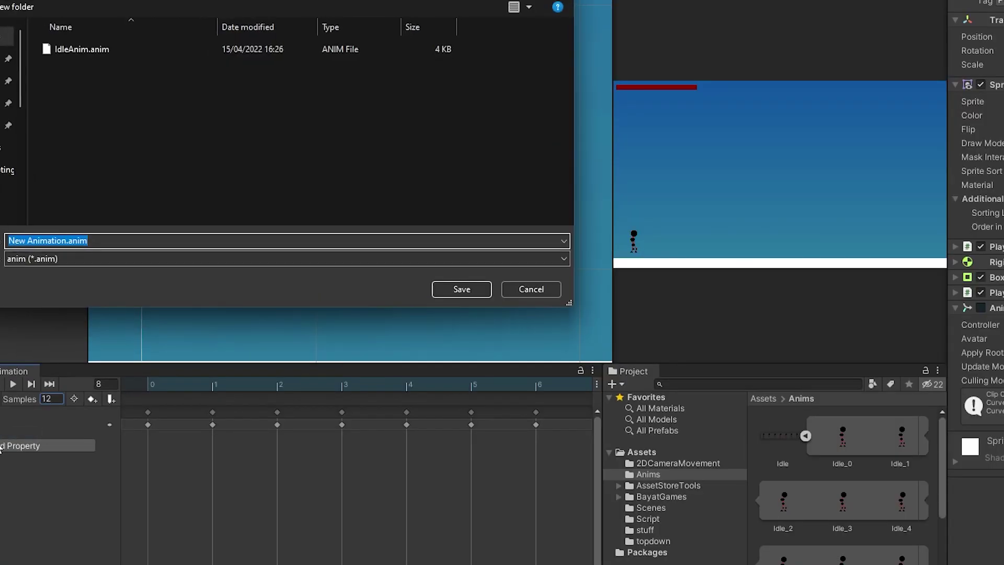
pyautogui.write('RunAnim')
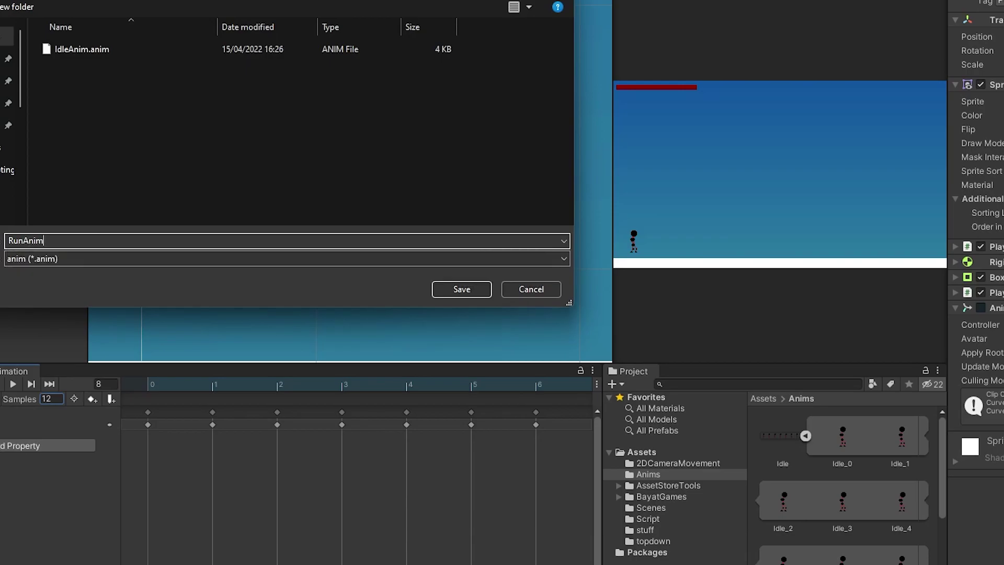
pyautogui.press('Return')
# Add the eight run sprites as keyframes to RunAnim
pyautogui.click(673, 397)
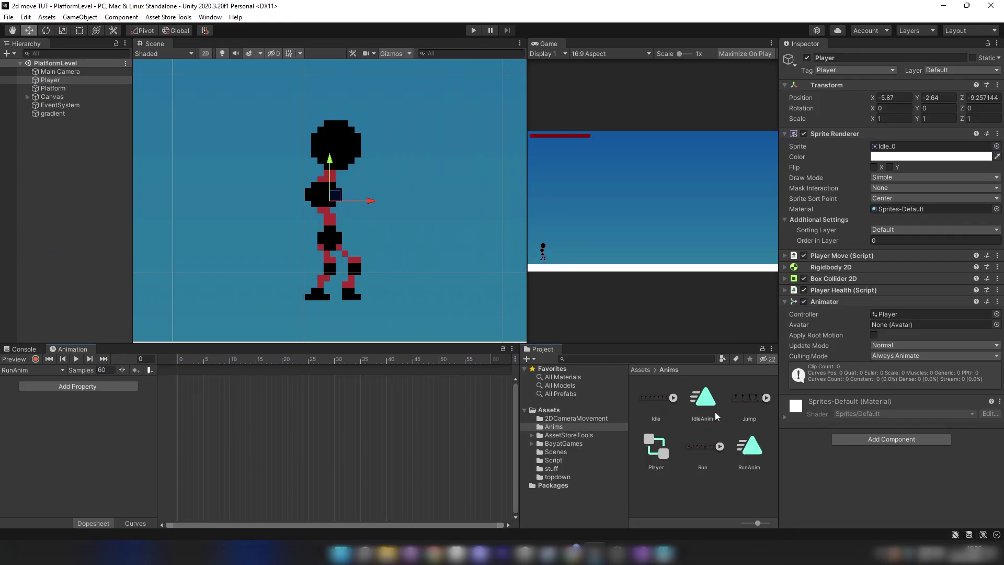
pyautogui.click(745, 449)
pyautogui.scroll(-2, 729, 450)
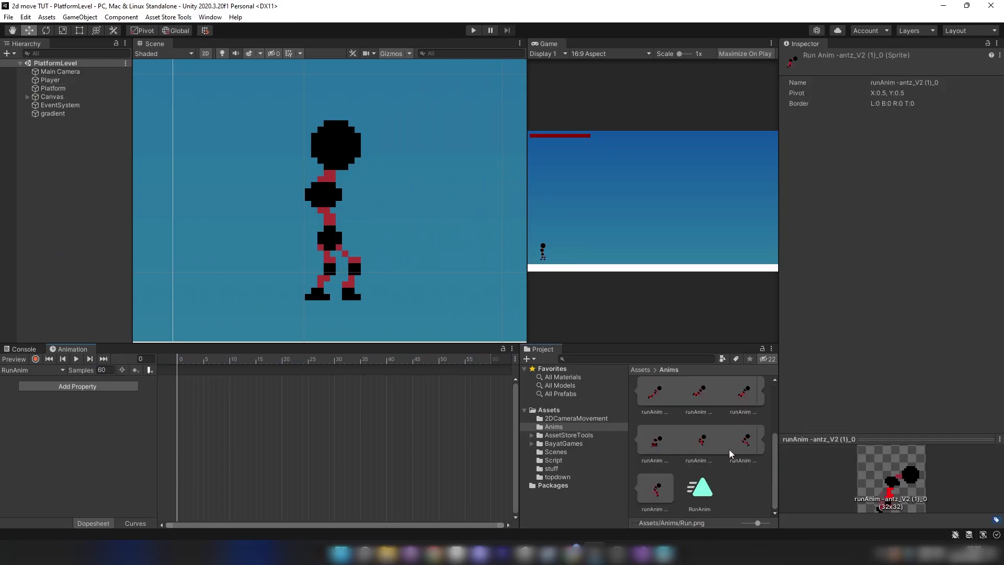
pyautogui.keyDown('shift'); pyautogui.click(660, 492); pyautogui.keyUp('shift')
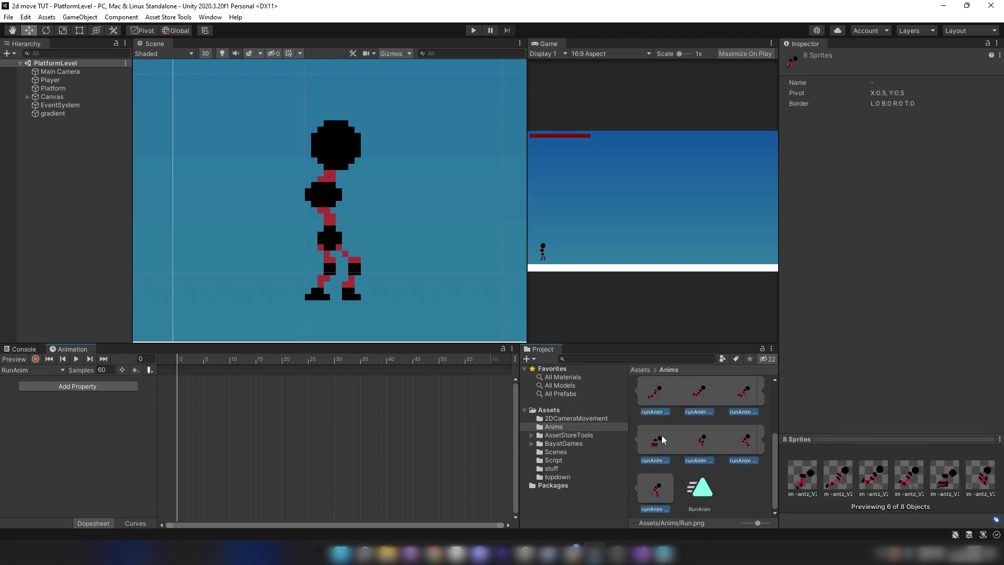
pyautogui.moveTo(661, 436); pyautogui.dragTo(219, 397)
# Set RunAnim to 16 samples per second and preview the run loop
pyautogui.doubleClick(102, 370)
pyautogui.write('12')
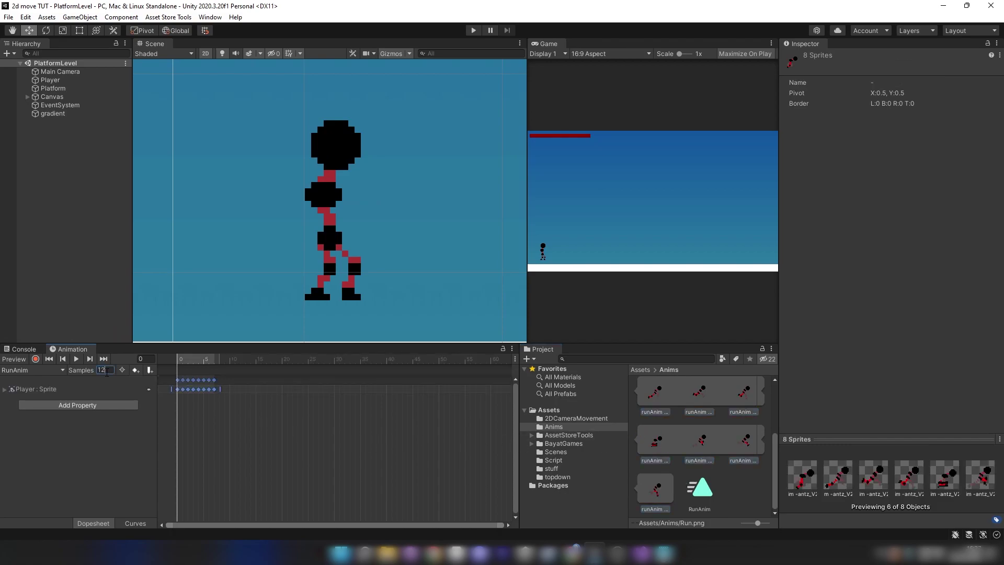
pyautogui.press('Return')
pyautogui.click(76, 359)
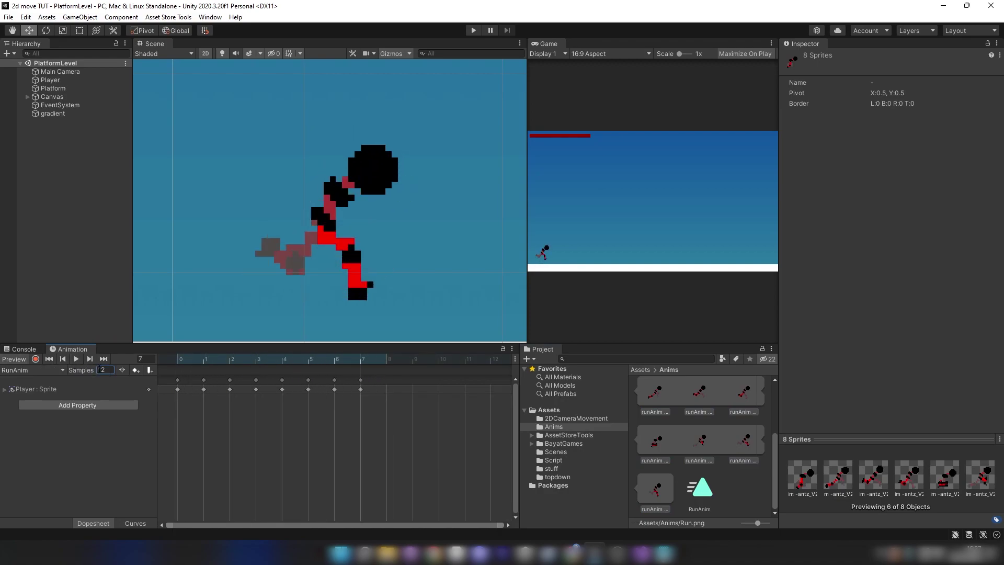
pyautogui.write('1')
pyautogui.press('Return')
pyautogui.click(77, 360)
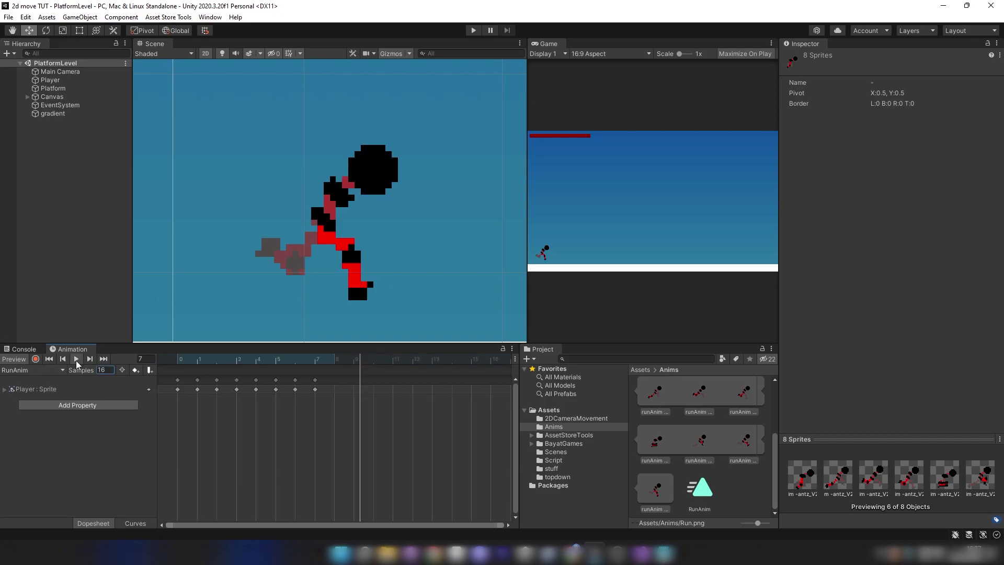
# Create a new animation clip named JumpAnim
pyautogui.click(42, 370)
pyautogui.click(55, 404)
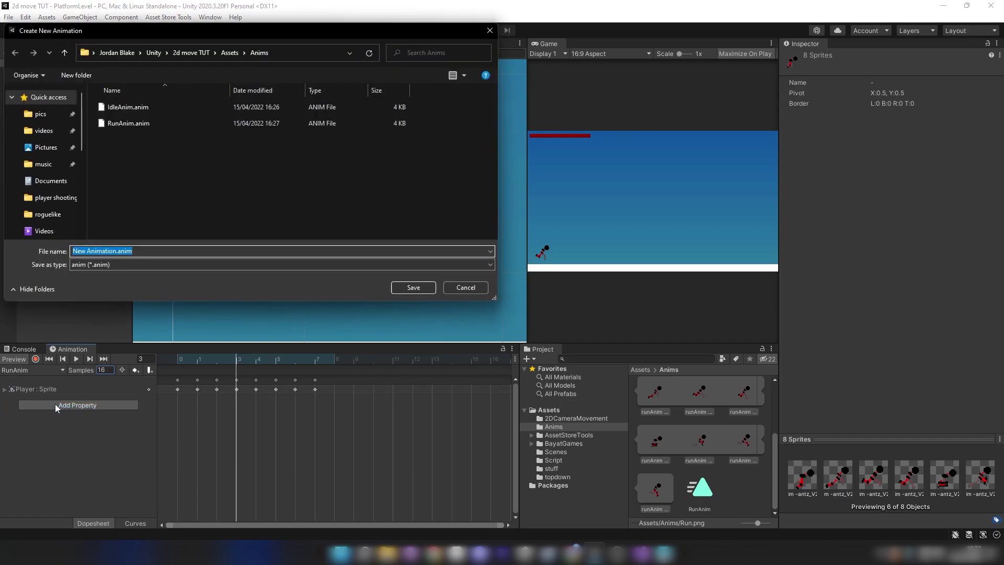
pyautogui.write('JumpAnim')
pyautogui.press('Return')
# Add the five jump sprites to JumpAnim at 12 samples and preview it
pyautogui.click(760, 391)
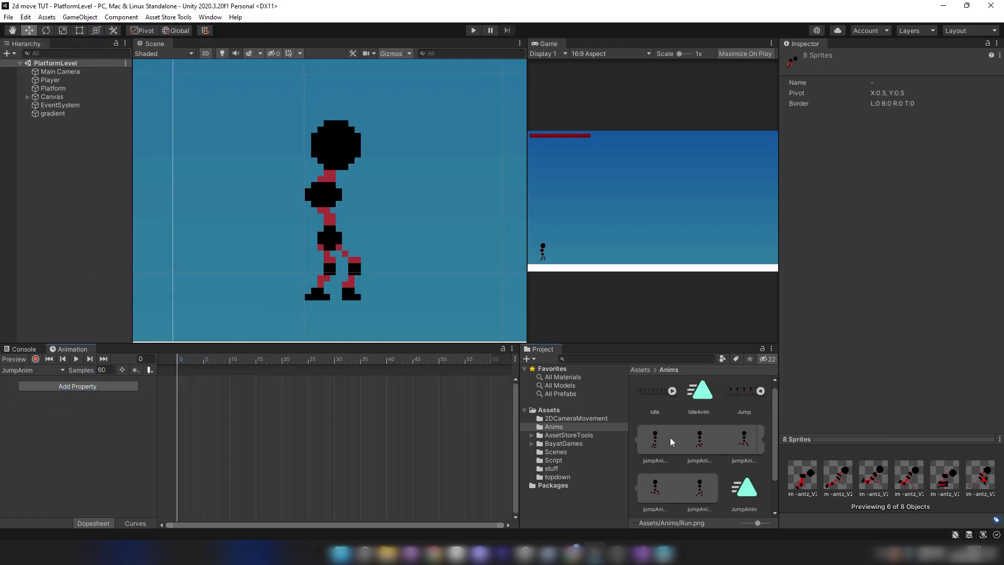
pyautogui.click(655, 437)
pyautogui.keyDown('shift'); pyautogui.click(699, 487); pyautogui.keyUp('shift')
pyautogui.moveTo(700, 486); pyautogui.dragTo(186, 394)
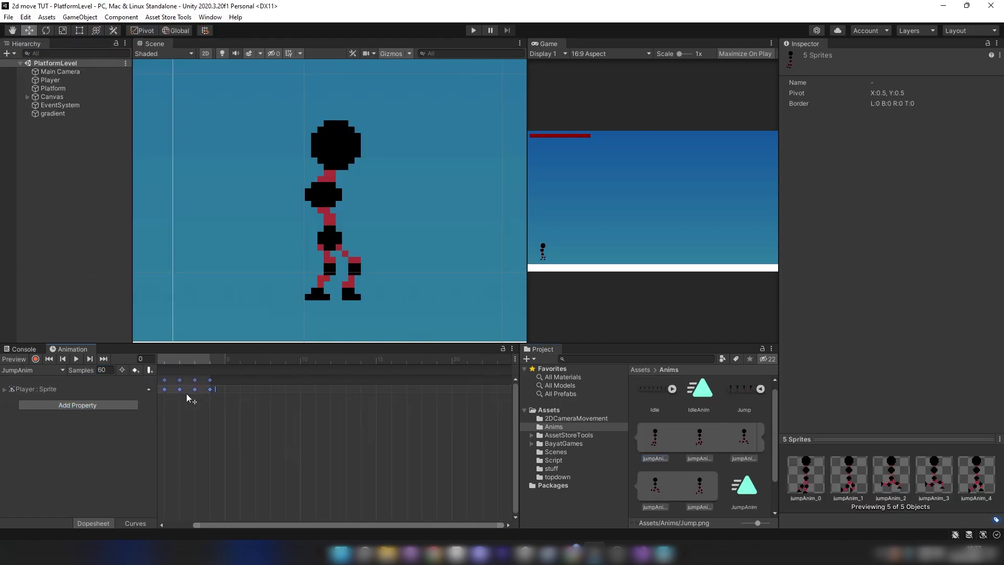
pyautogui.scroll(3, 168, 519)
pyautogui.click(169, 519)
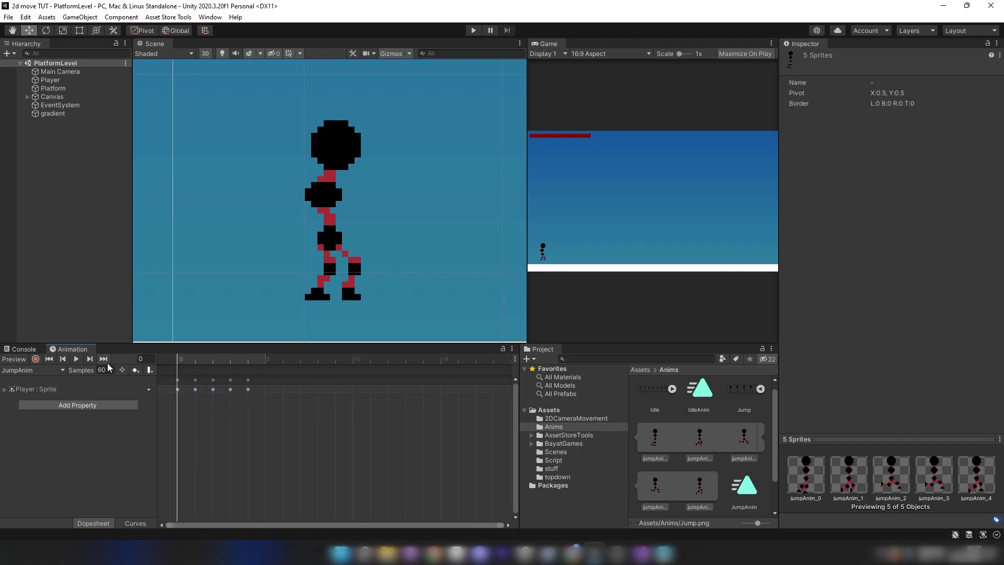
pyautogui.click(76, 359)
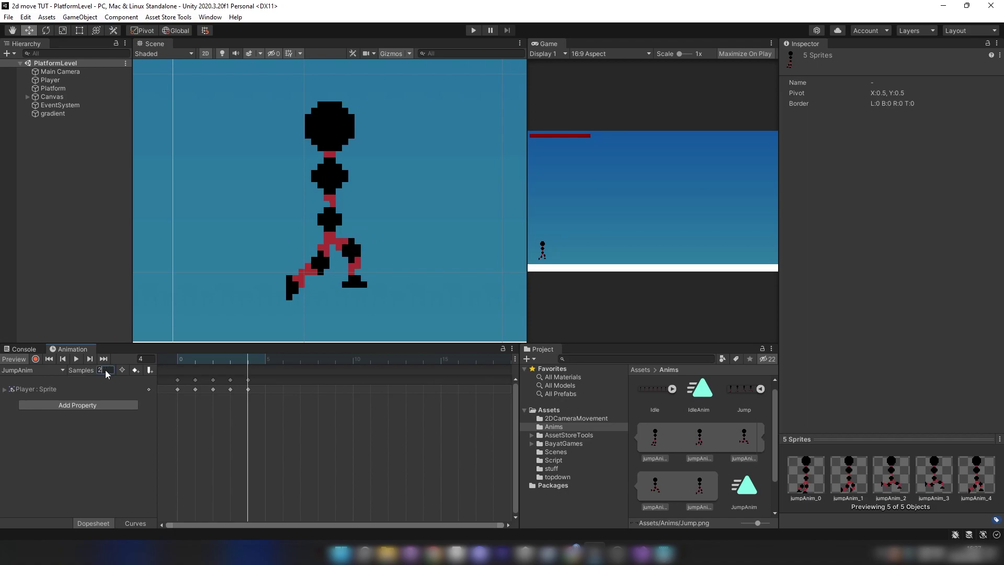
pyautogui.press('Return')
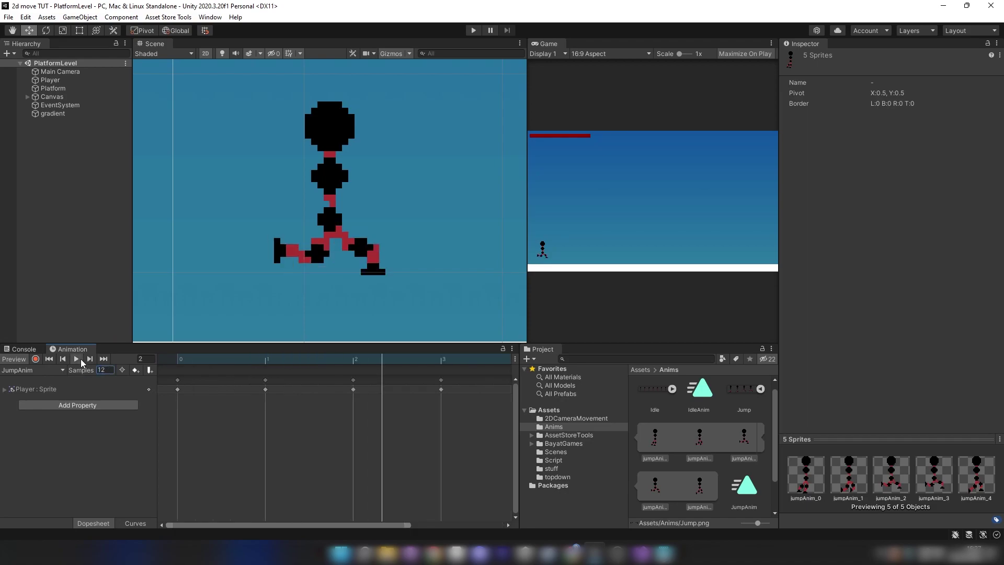
# Move the last two jump keys to frames 19–20 and scrub through the poses
pyautogui.scroll(-4, 331, 436)
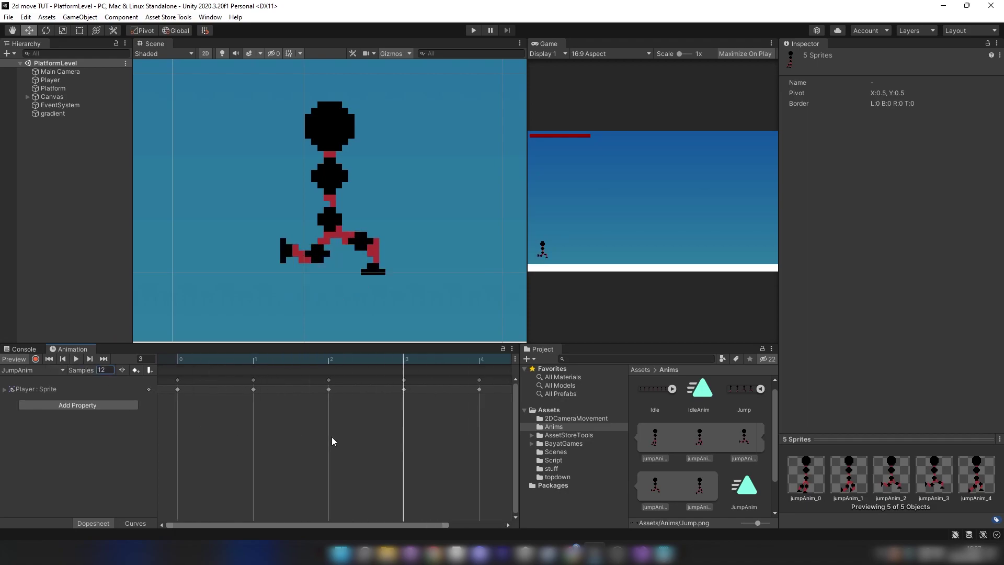
pyautogui.scroll(-3, 331, 435)
pyautogui.moveTo(218, 376); pyautogui.dragTo(487, 382)
pyautogui.click(363, 420)
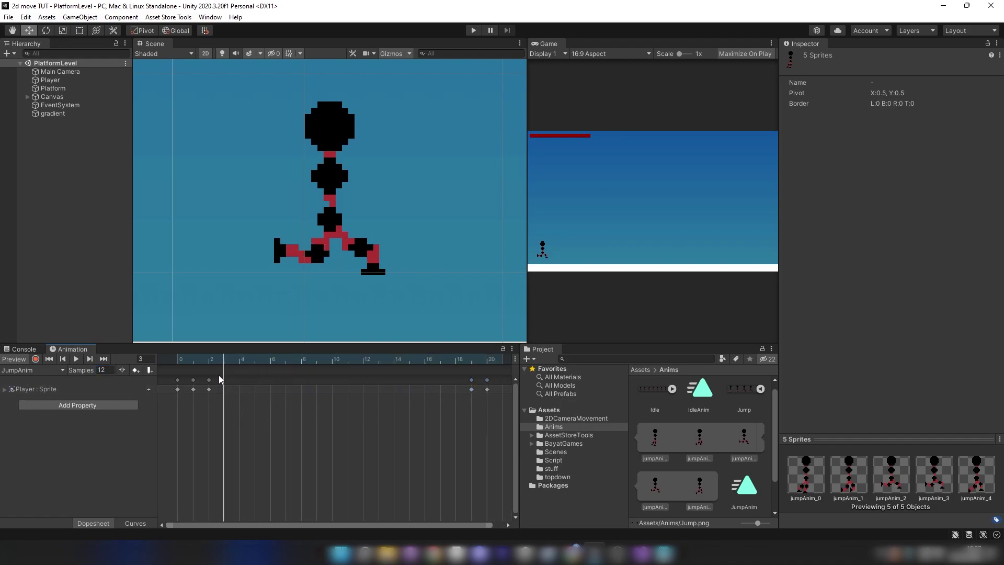
pyautogui.click(79, 355)
pyautogui.click(184, 353)
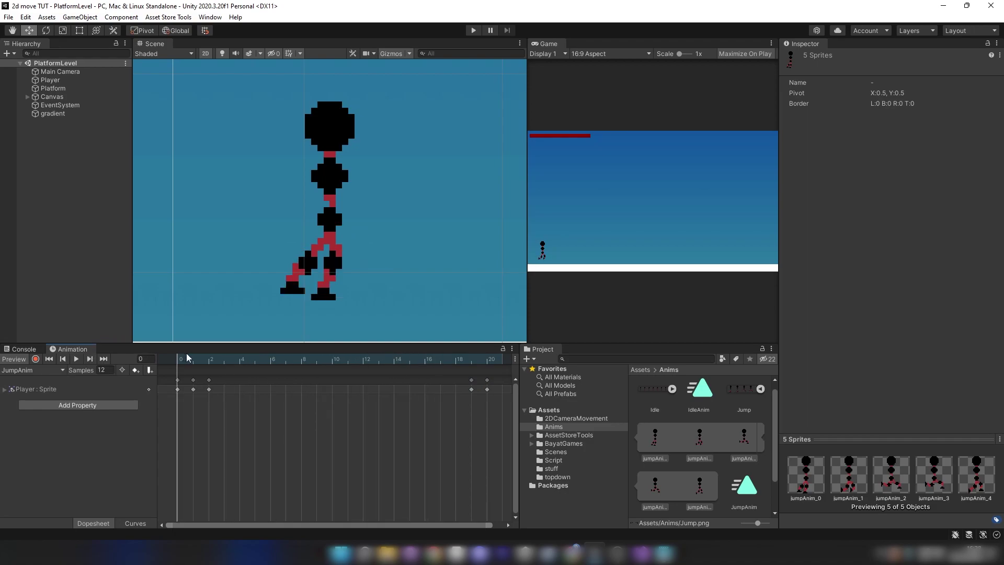
pyautogui.click(192, 355)
pyautogui.moveTo(193, 357); pyautogui.dragTo(486, 359)
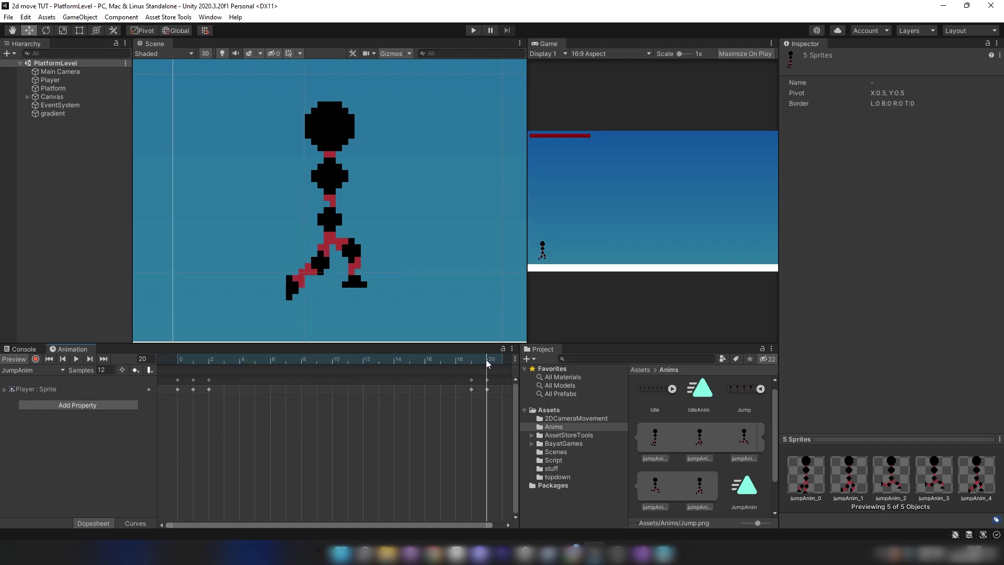
pyautogui.moveTo(543, 349); pyautogui.dragTo(78, 361)
# Ping the Player's Animator controller from its Controller field and select the Player controller asset
pyautogui.click(55, 79)
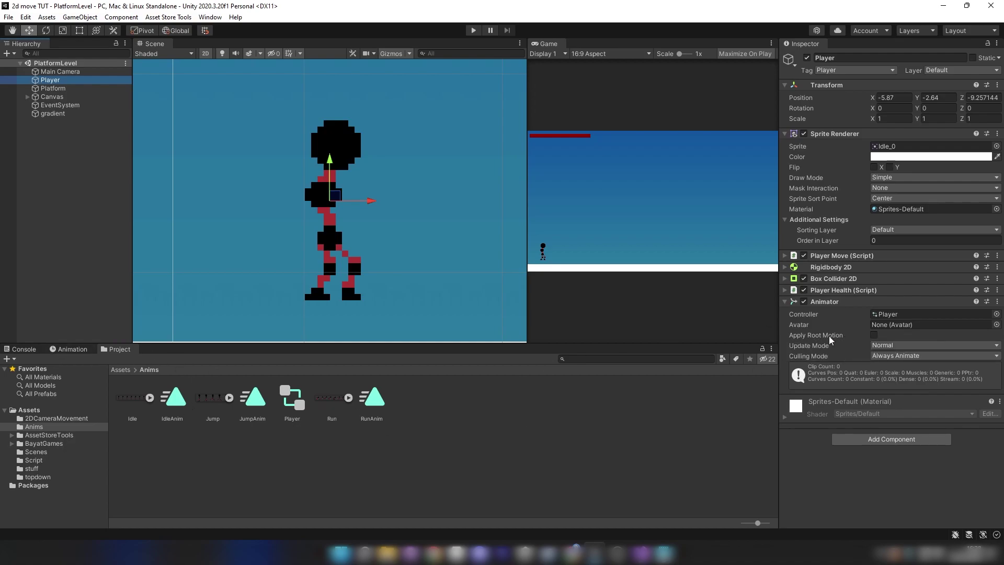
pyautogui.click(895, 315)
pyautogui.click(294, 405)
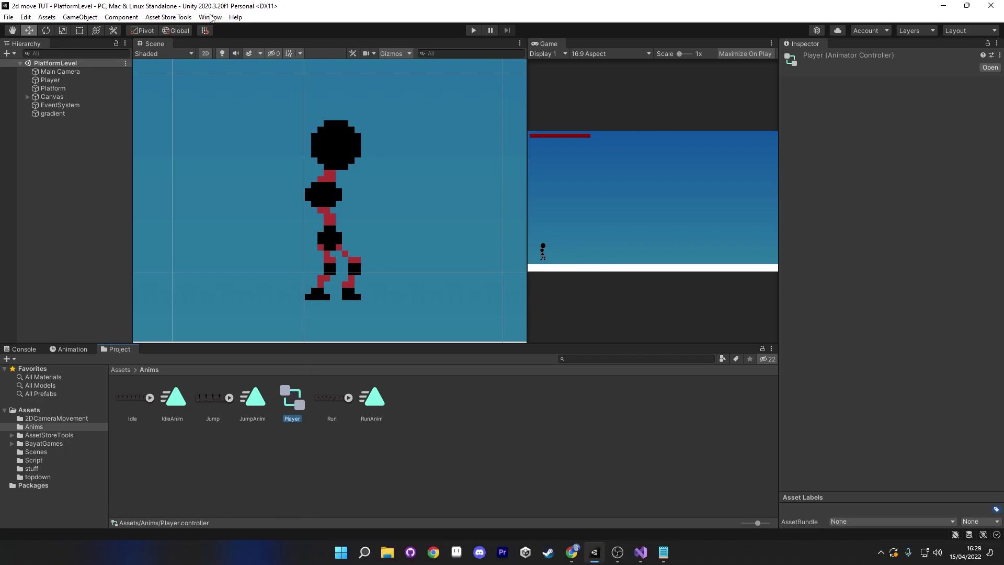
# Open the Animator window, dock it beside the Game view and widen it
pyautogui.click(211, 17)
pyautogui.moveTo(260, 201)
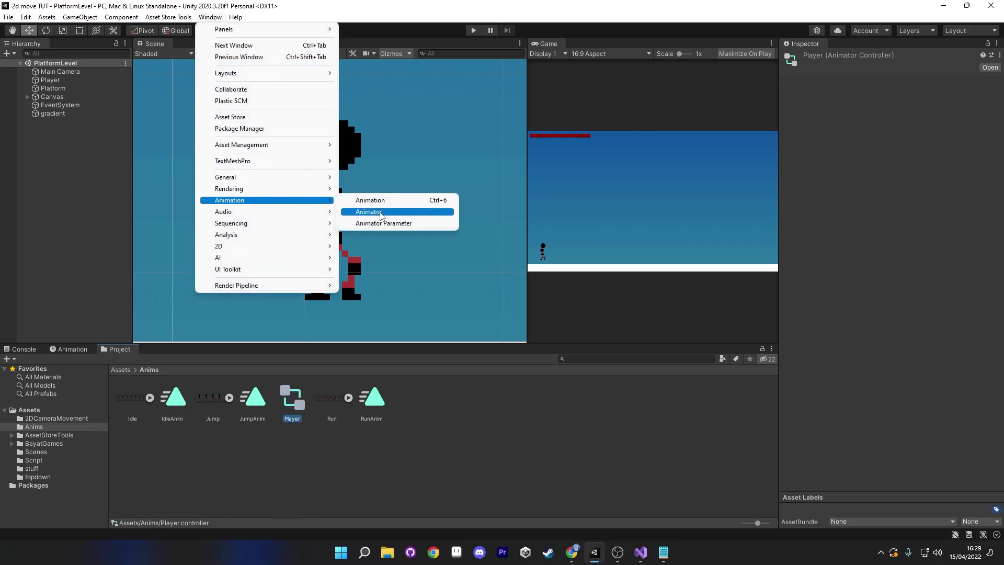
pyautogui.click(380, 212)
pyautogui.moveTo(178, 44); pyautogui.dragTo(653, 46)
pyautogui.moveTo(527, 161); pyautogui.dragTo(298, 162)
pyautogui.moveTo(560, 181); pyautogui.dragTo(625, 257, button='middle')
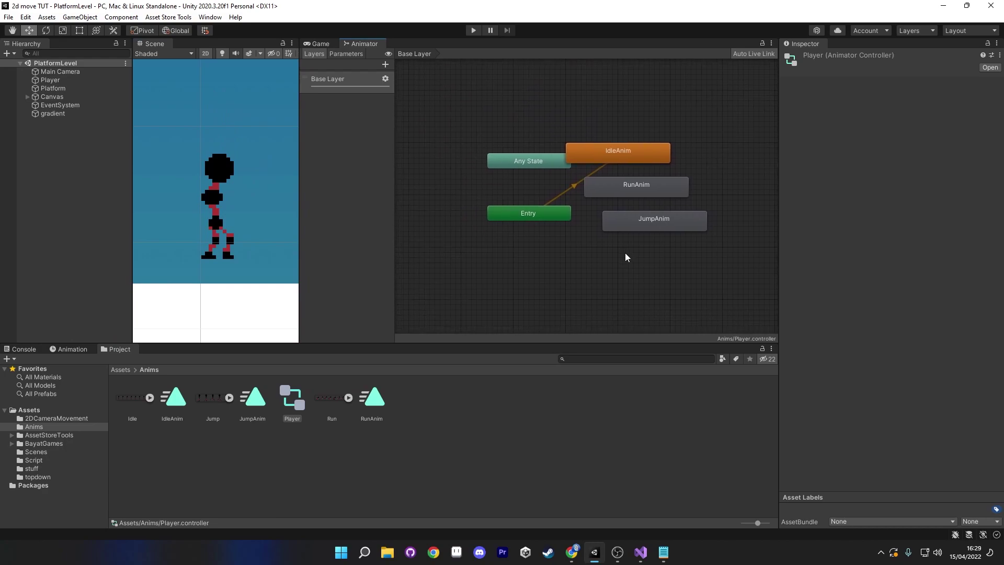
pyautogui.click(87, 79)
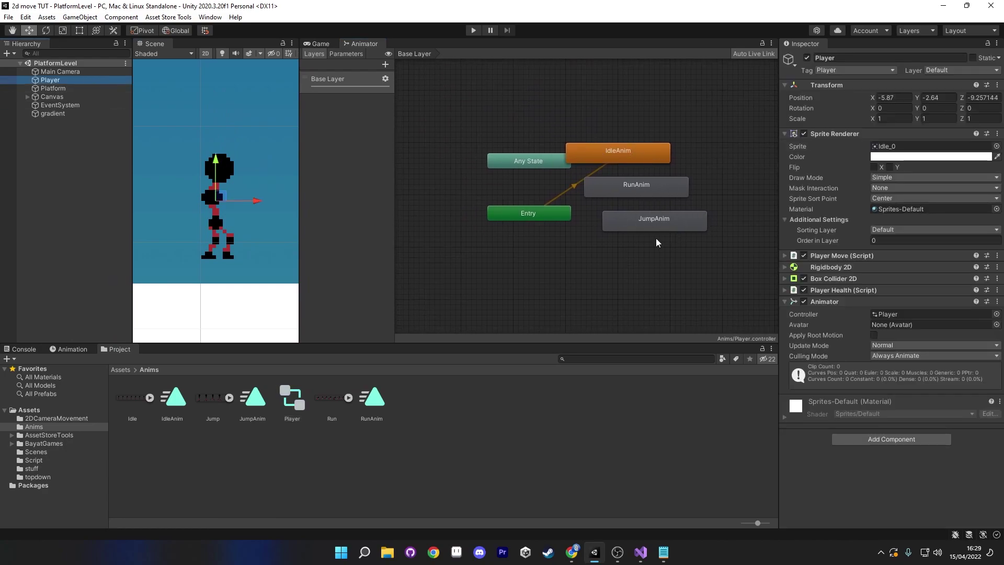
# Arrange the states: IdleAnim above Entry, RunAnim level on its right, JumpAnim on top
pyautogui.moveTo(542, 217); pyautogui.dragTo(494, 304)
pyautogui.moveTo(525, 162); pyautogui.dragTo(438, 164)
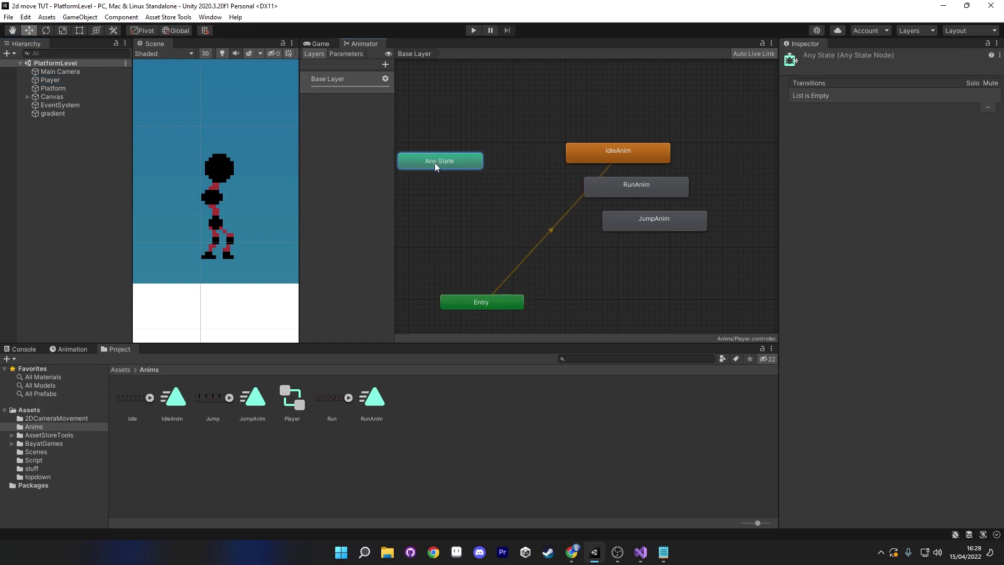
pyautogui.moveTo(618, 154); pyautogui.dragTo(482, 218)
pyautogui.click(488, 302)
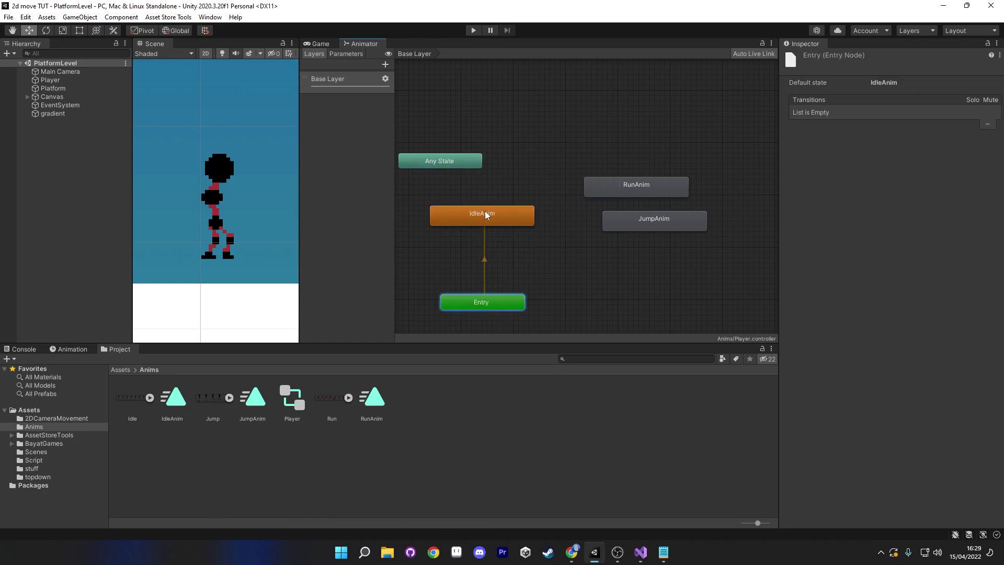
pyautogui.moveTo(594, 186); pyautogui.dragTo(659, 173)
pyautogui.moveTo(654, 217); pyautogui.dragTo(555, 87)
pyautogui.moveTo(656, 171); pyautogui.dragTo(626, 221)
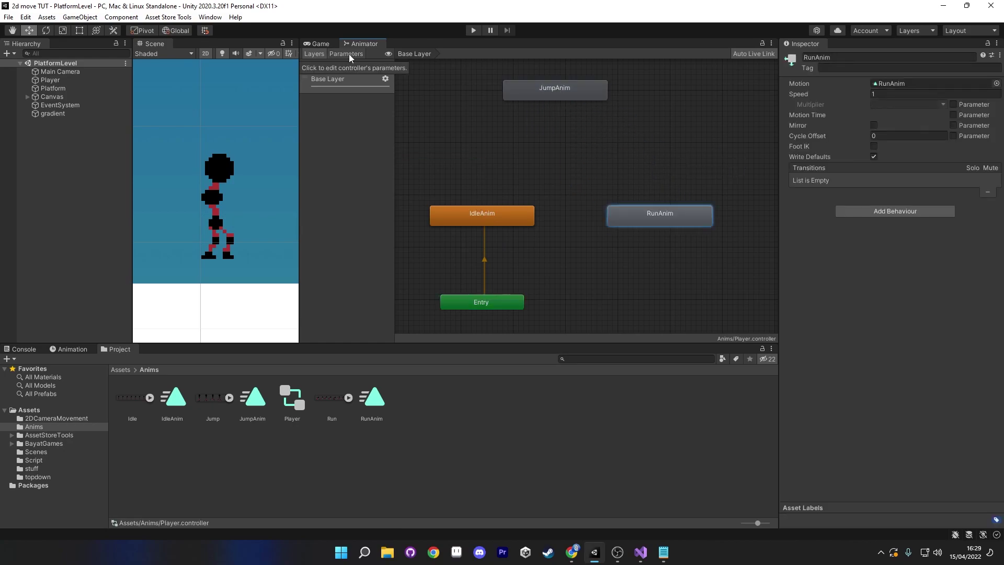
# Add Bool parameters isRunning and isJumping in the Animator's Parameters tab
pyautogui.click(354, 53)
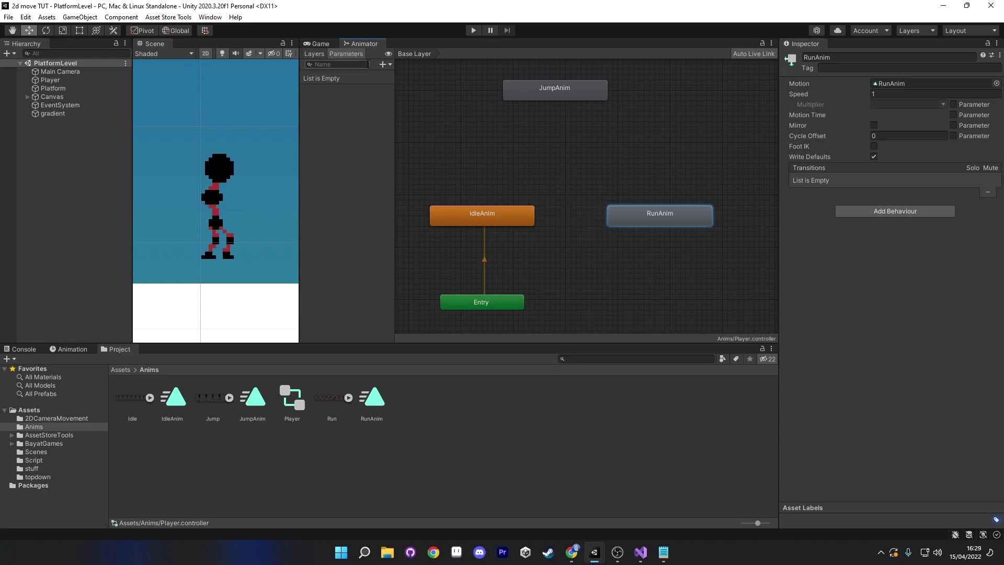
pyautogui.click(385, 64)
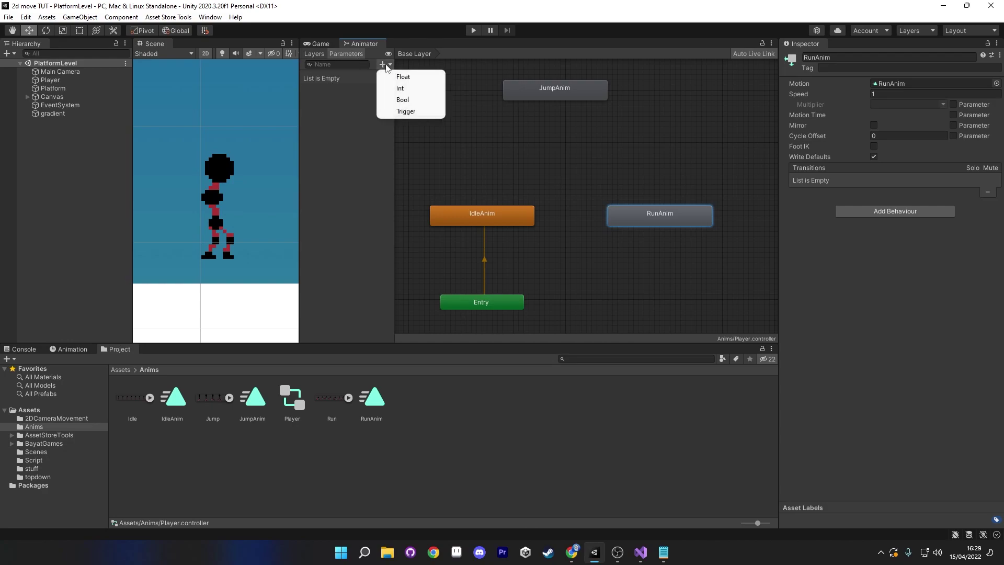
pyautogui.click(402, 99)
pyautogui.write('is')
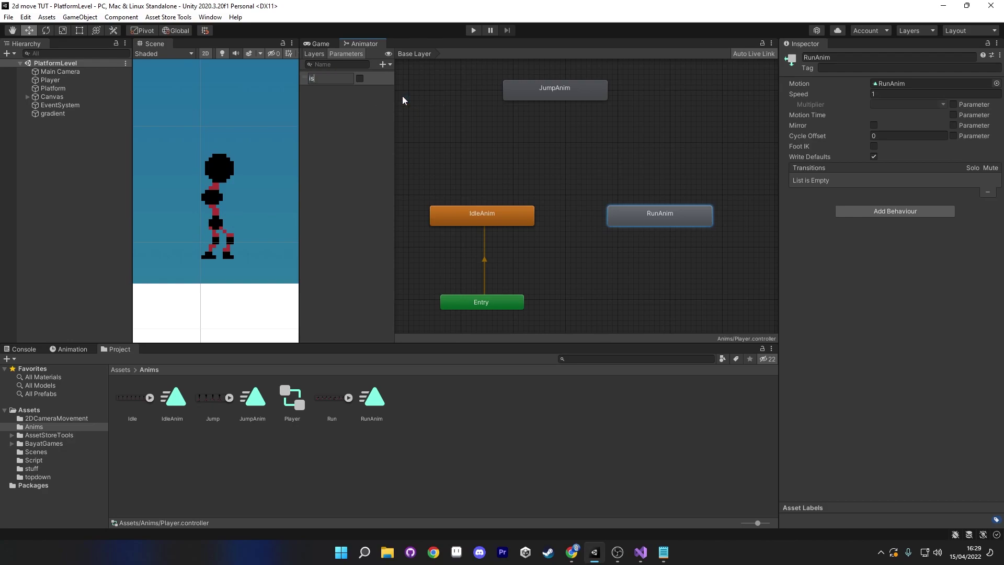
pyautogui.write('Running')
pyautogui.press('Return')
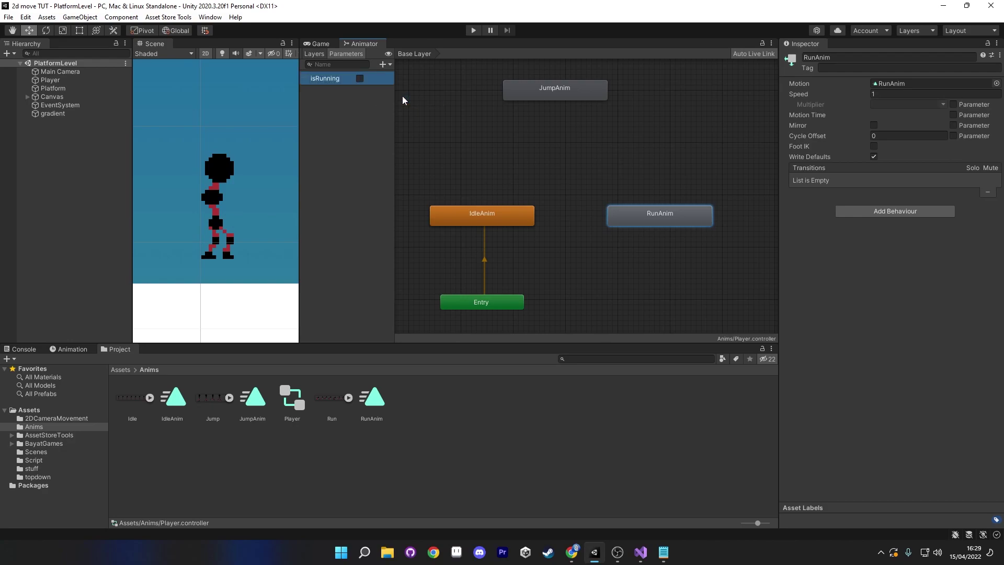
pyautogui.click(387, 65)
pyautogui.click(398, 98)
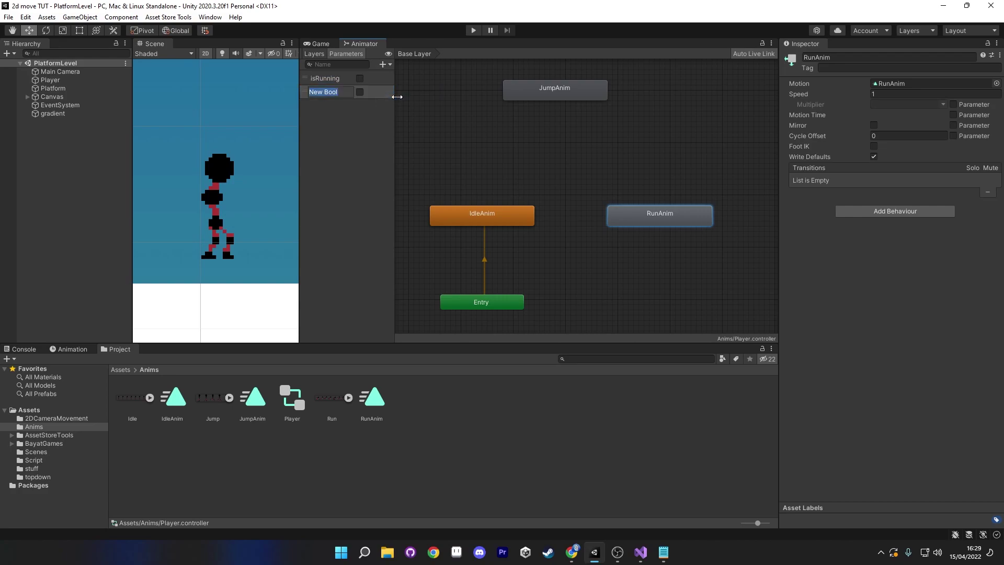
pyautogui.write('isJumping')
pyautogui.press('Return')
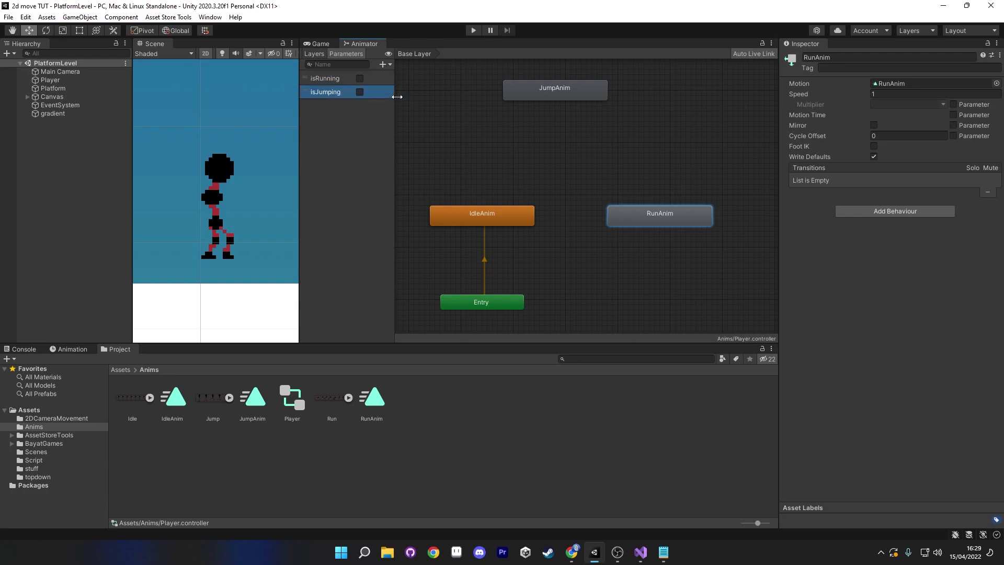
pyautogui.click(355, 150)
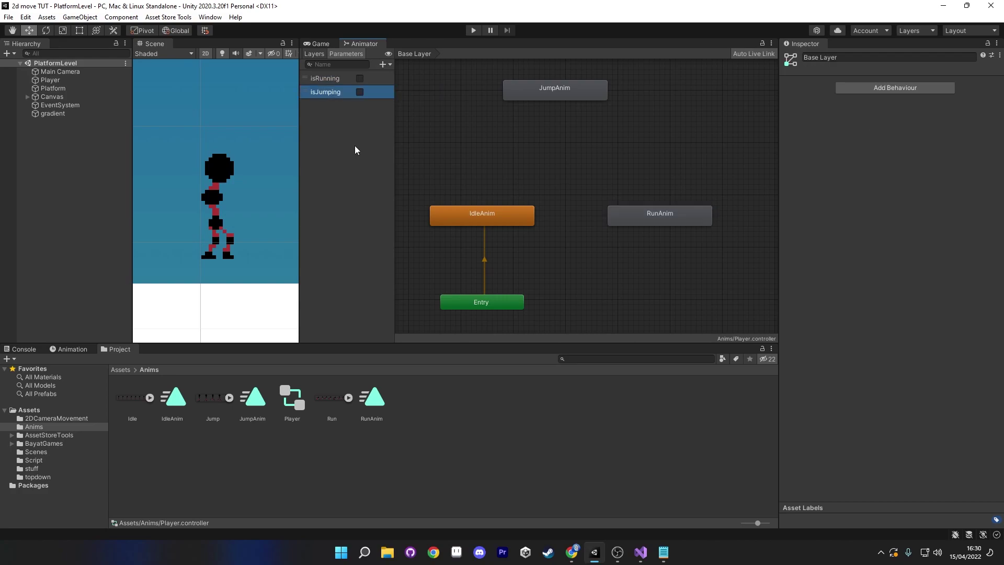
# Make a transition from IdleAnim to RunAnim
pyautogui.click(481, 215)
pyautogui.rightClick(481, 215)
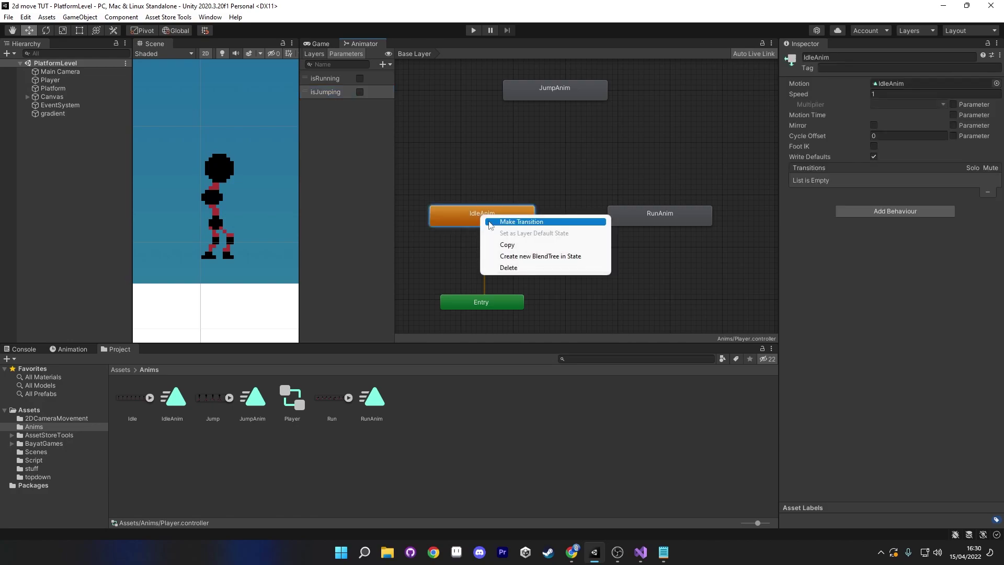
pyautogui.click(498, 222)
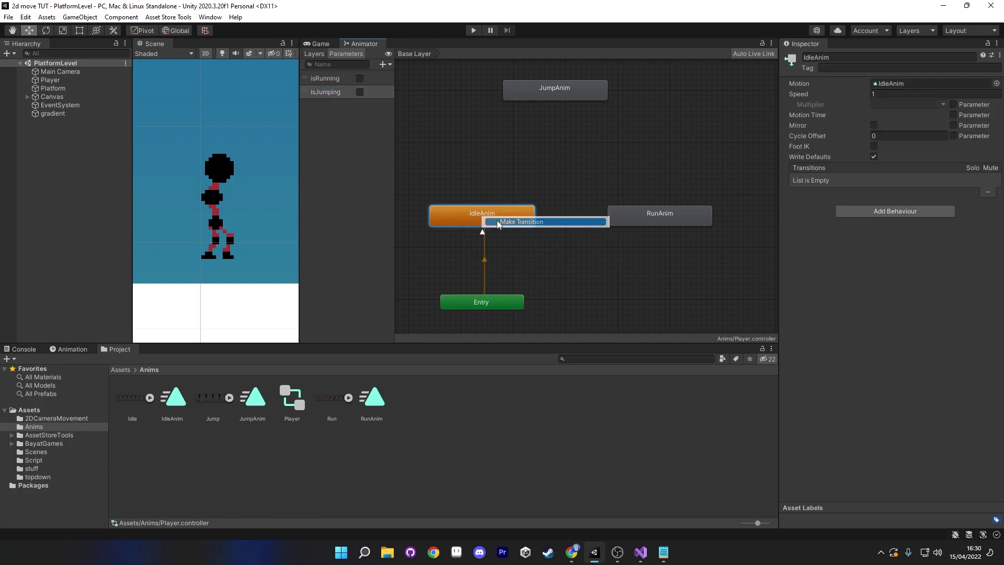
pyautogui.click(649, 220)
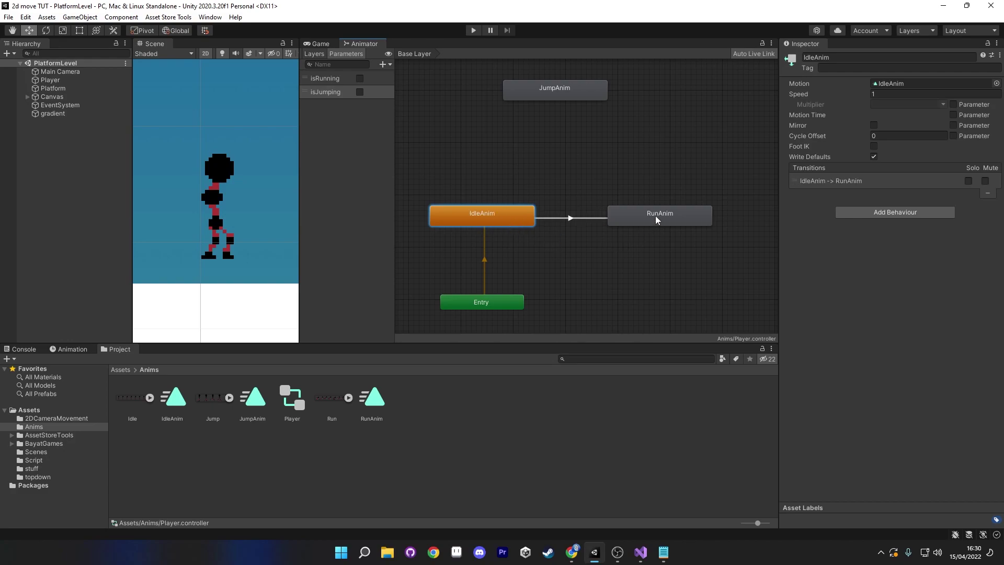
# Turn off Has Exit Time on the transition and set its duration to 0
pyautogui.click(570, 219)
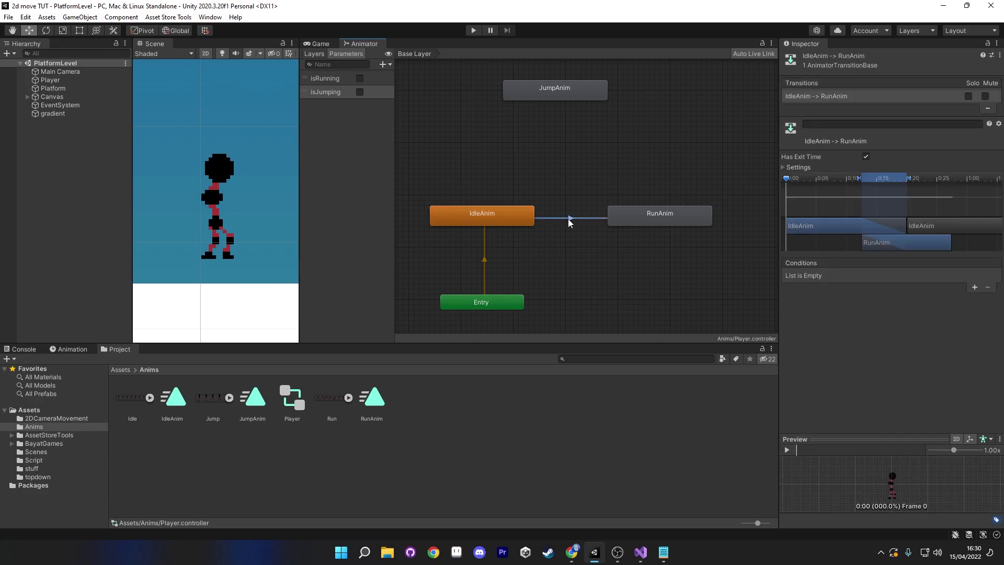
pyautogui.click(792, 166)
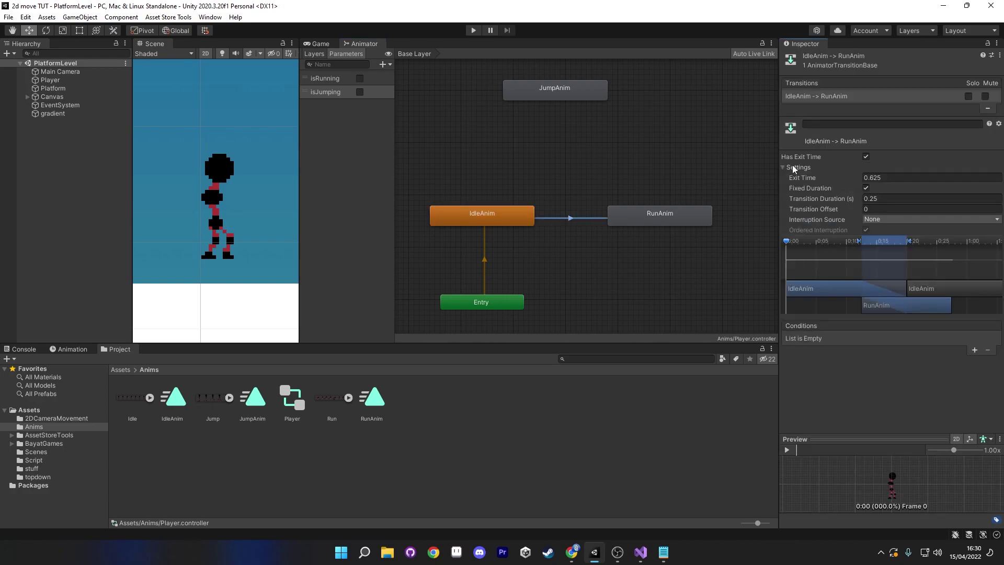
pyautogui.click(866, 157)
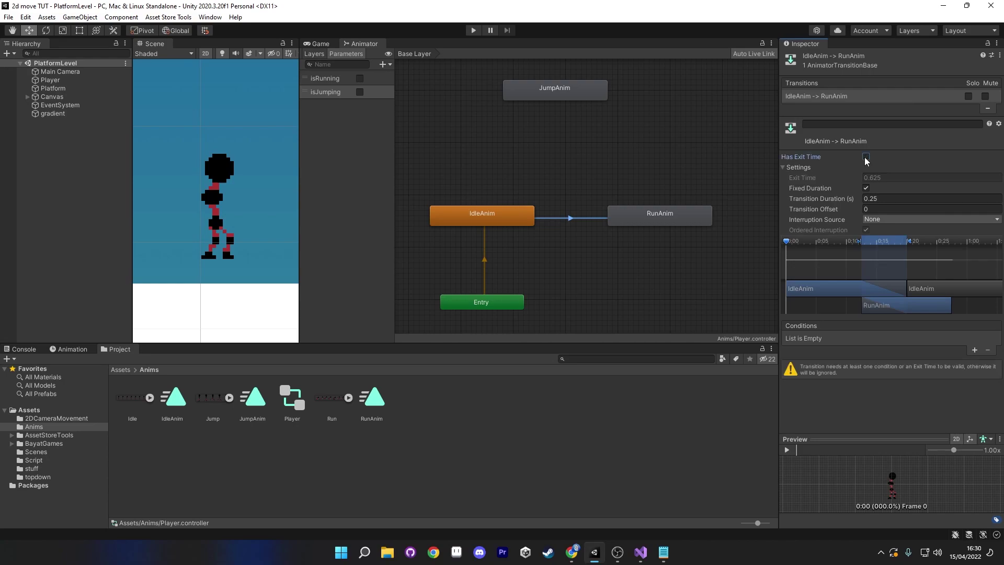
pyautogui.click(890, 199)
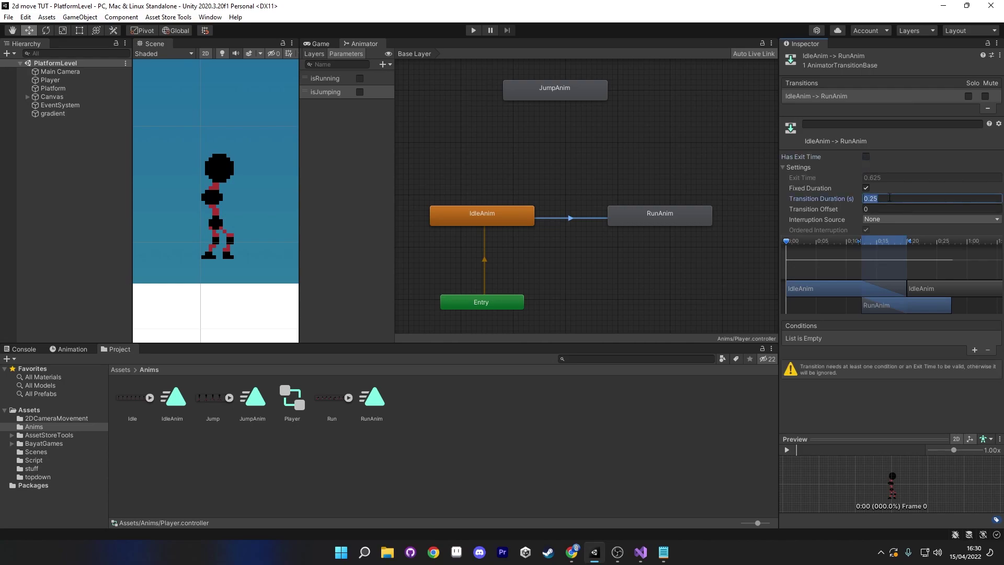
pyautogui.write('0')
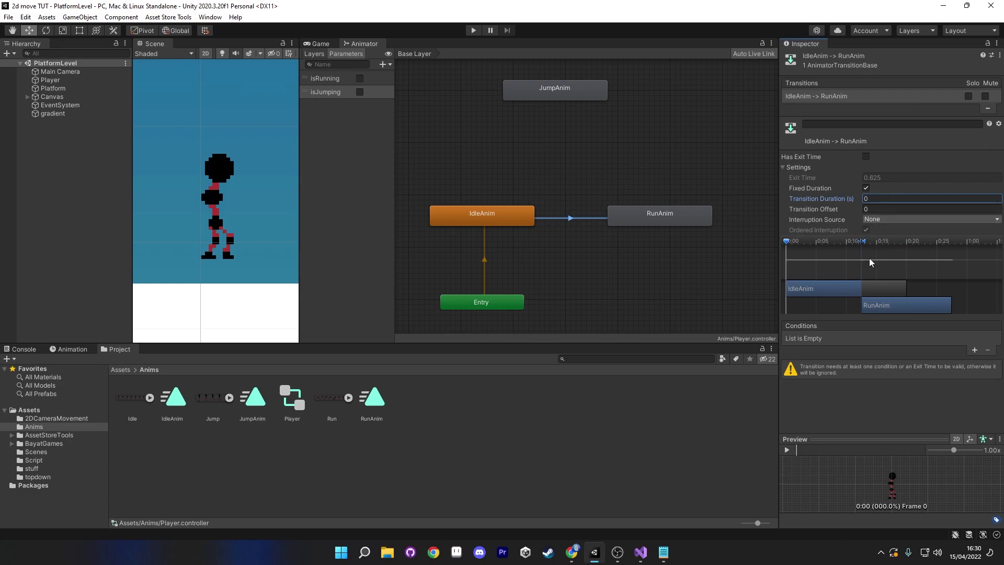
# Add the conditions isRunning true and isJumping false
pyautogui.click(975, 349)
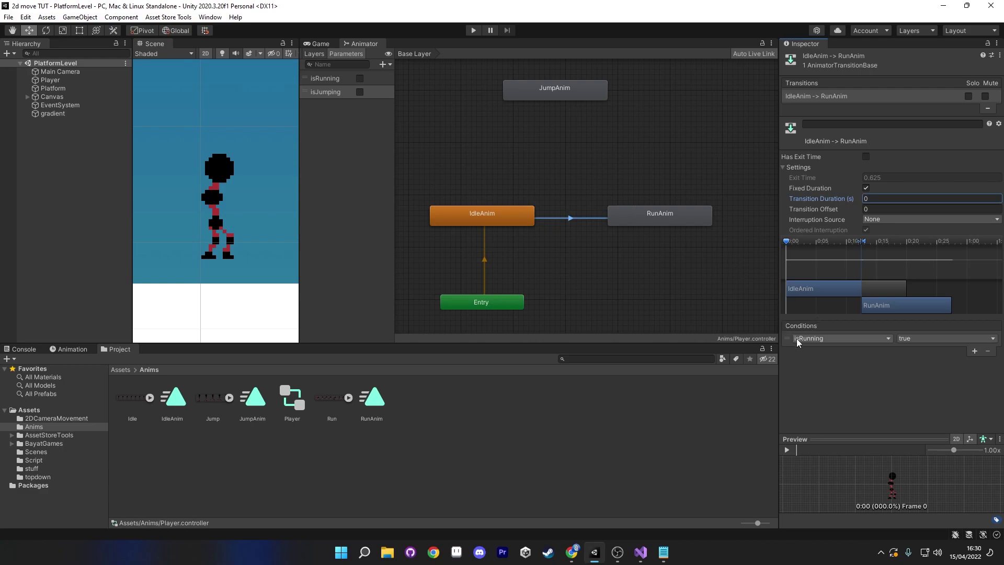
pyautogui.click(976, 350)
pyautogui.click(863, 350)
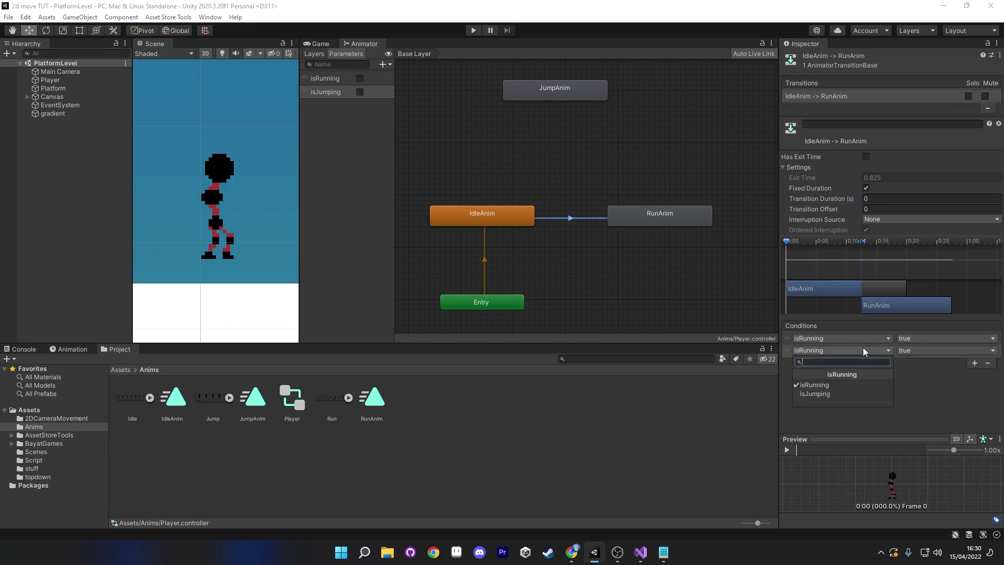
pyautogui.click(815, 394)
pyautogui.click(920, 351)
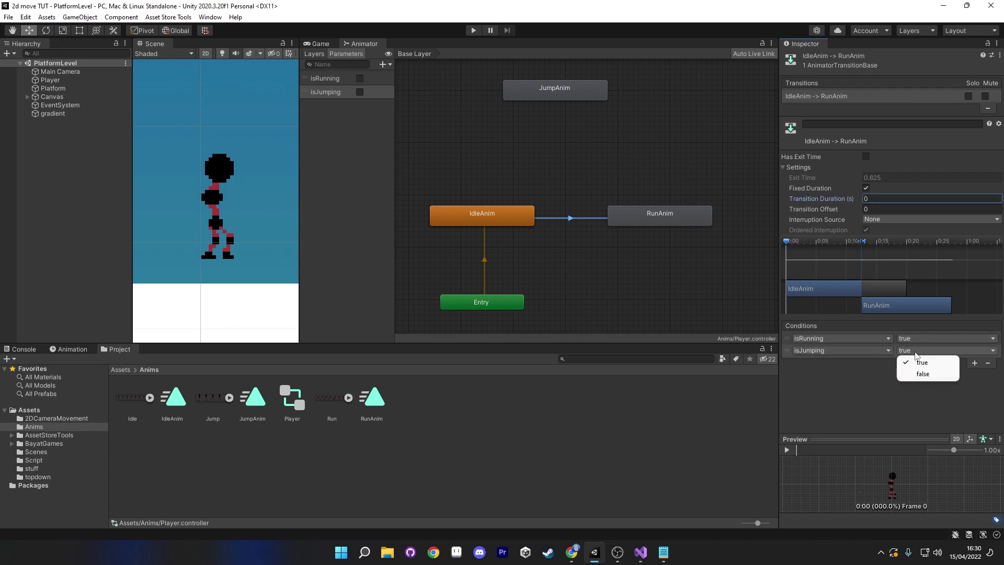
pyautogui.click(920, 374)
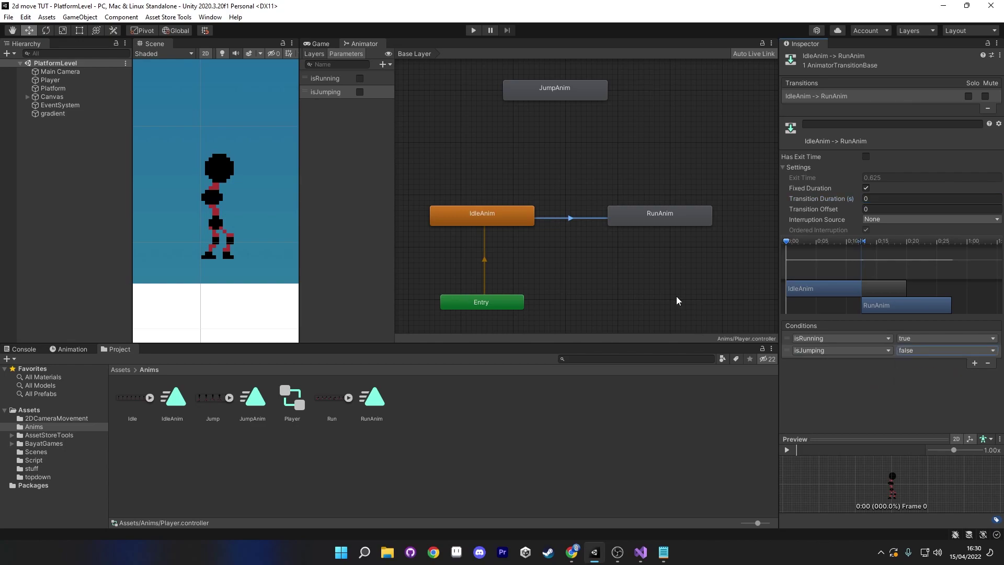
# Make a RunAnim-to-IdleAnim transition with no exit time and duration 0
pyautogui.rightClick(660, 217)
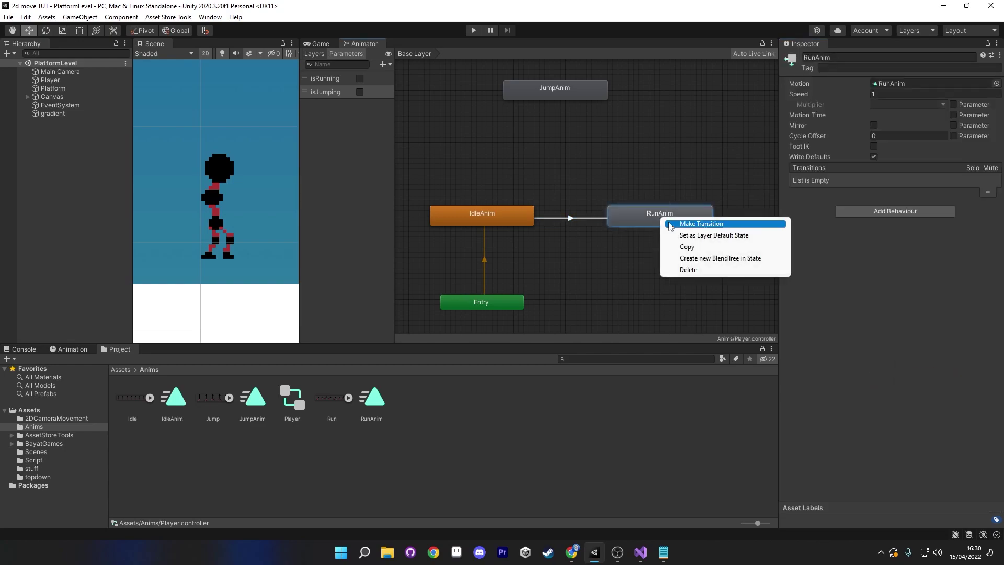
pyautogui.click(696, 225)
pyautogui.click(501, 219)
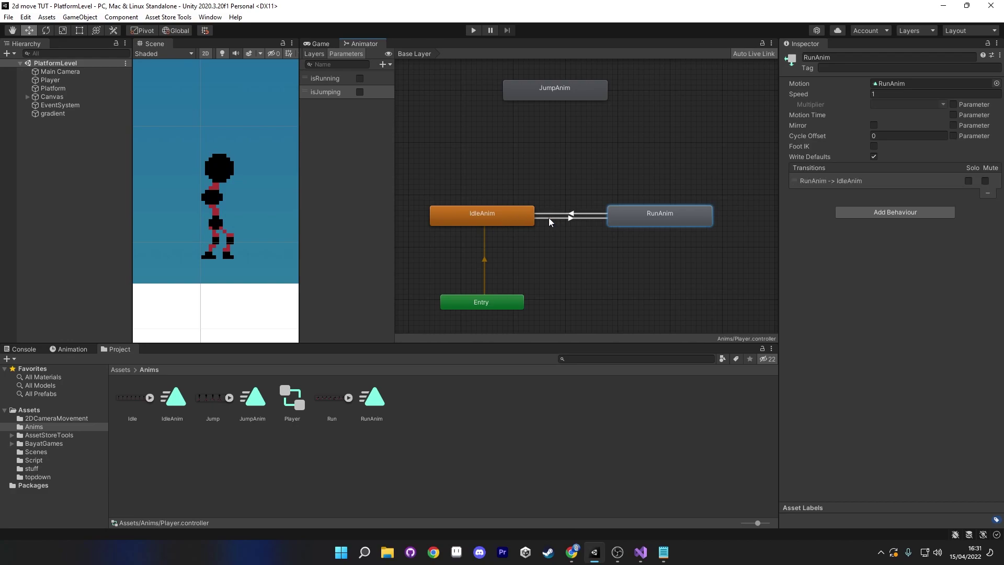
pyautogui.click(575, 215)
pyautogui.click(867, 157)
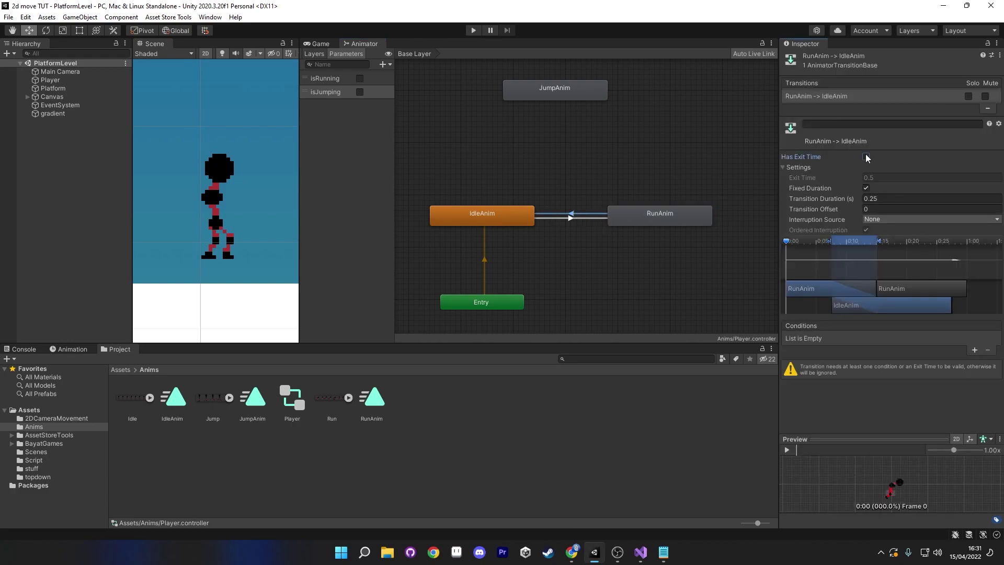
pyautogui.click(891, 198)
pyautogui.write('0')
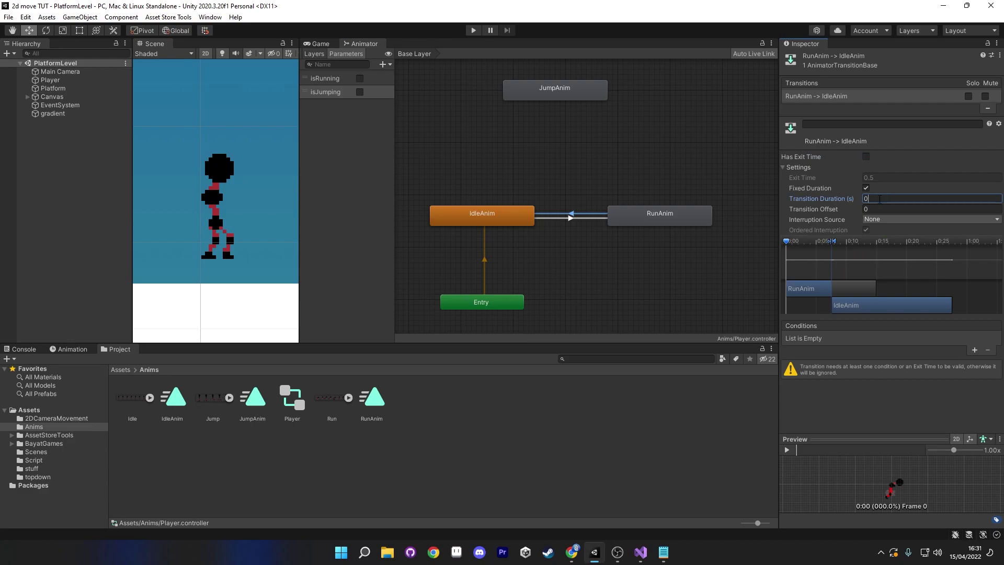
# Add the conditions isRunning false and isJumping false to that transition
pyautogui.click(974, 349)
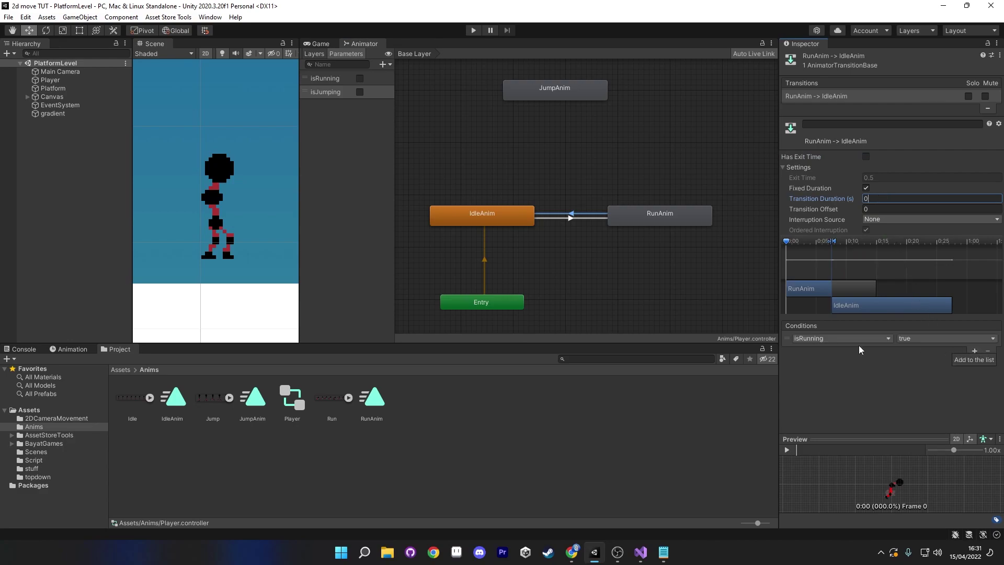
pyautogui.click(911, 338)
pyautogui.click(923, 361)
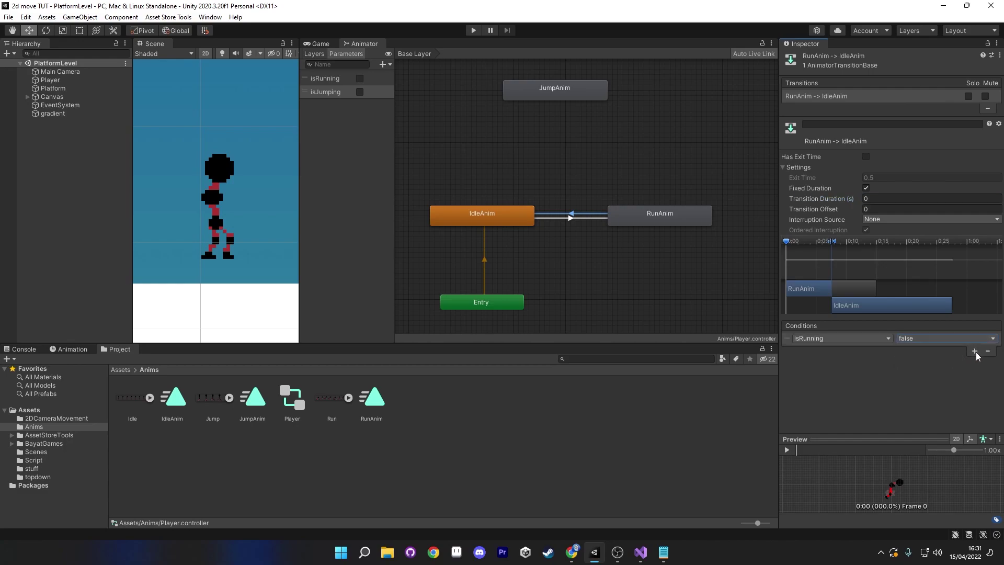
pyautogui.click(974, 351)
pyautogui.click(865, 350)
pyautogui.click(832, 394)
pyautogui.click(915, 350)
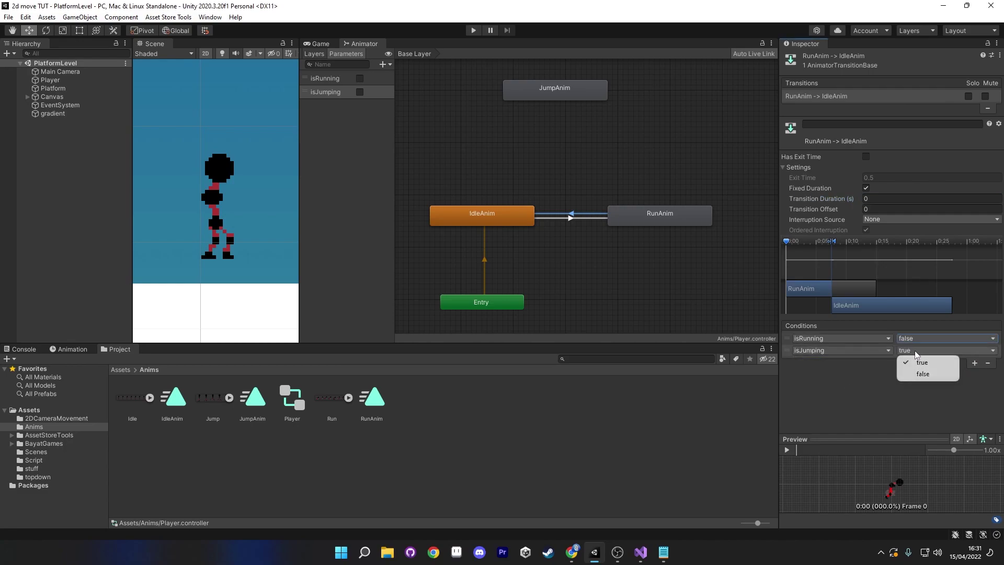
pyautogui.click(920, 374)
pyautogui.click(517, 212)
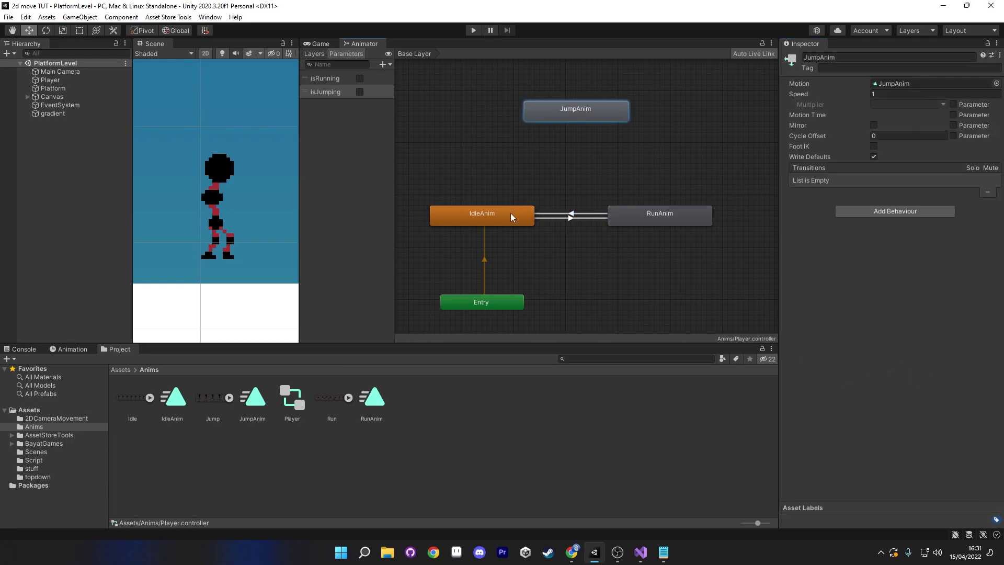
# Add an instant IdleAnim-to-JumpAnim transition without exit time, conditioned on isJumping
pyautogui.rightClick(501, 215)
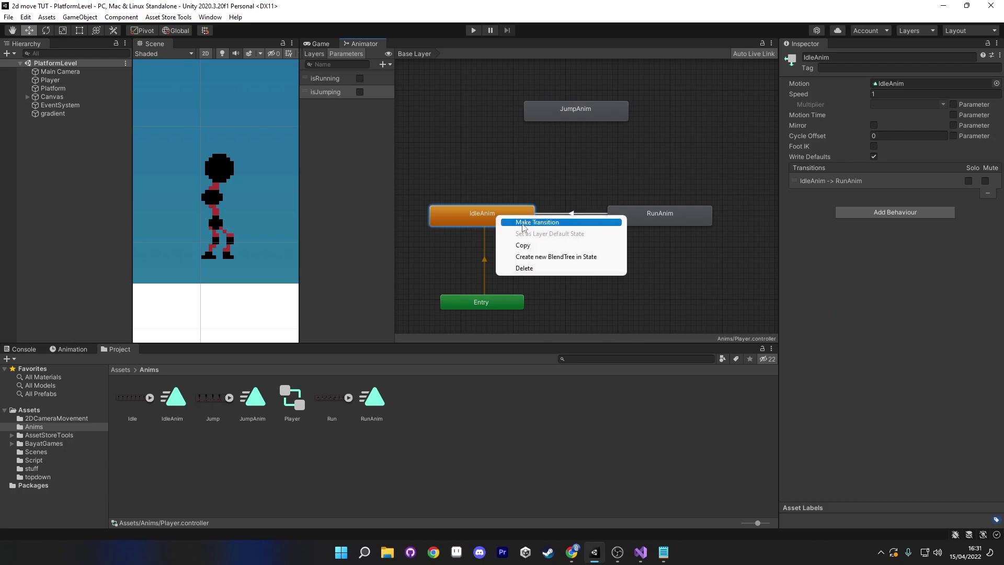
pyautogui.click(521, 223)
pyautogui.click(571, 114)
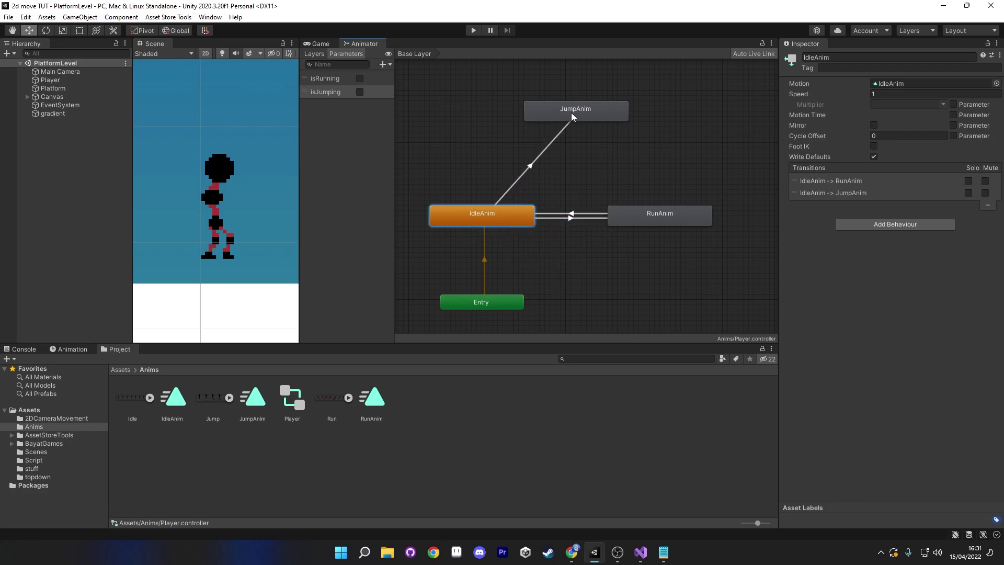
pyautogui.click(532, 168)
pyautogui.click(866, 157)
pyautogui.click(895, 198)
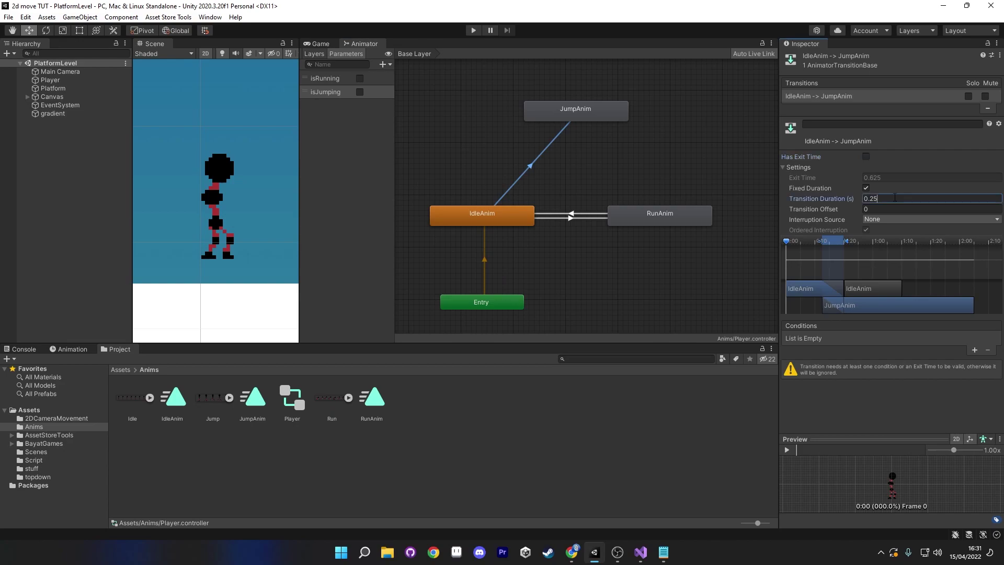
pyautogui.press('BackSpace')
pyautogui.press('BackSpace')
pyautogui.press('BackSpace')
pyautogui.click(975, 350)
pyautogui.click(846, 339)
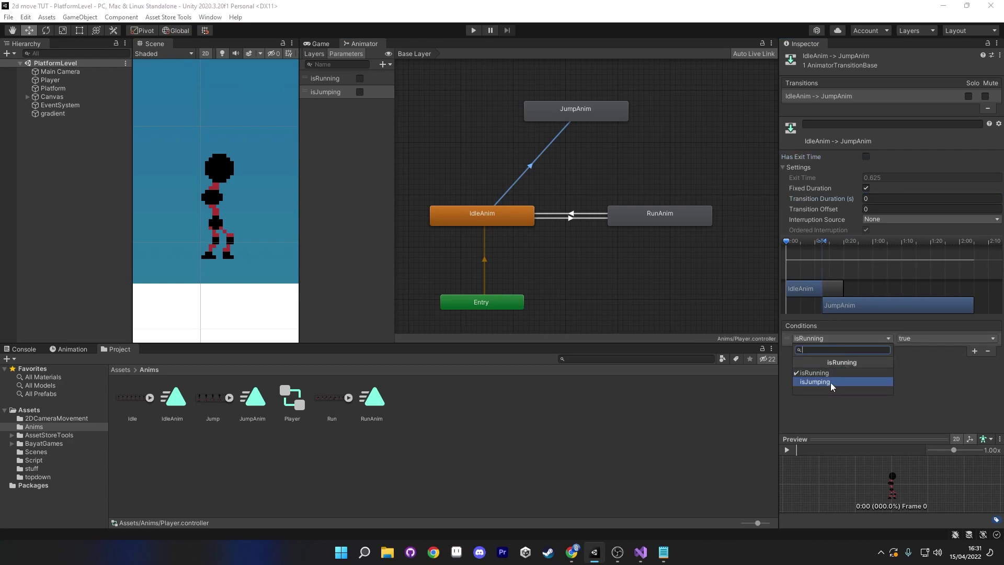
pyautogui.click(853, 382)
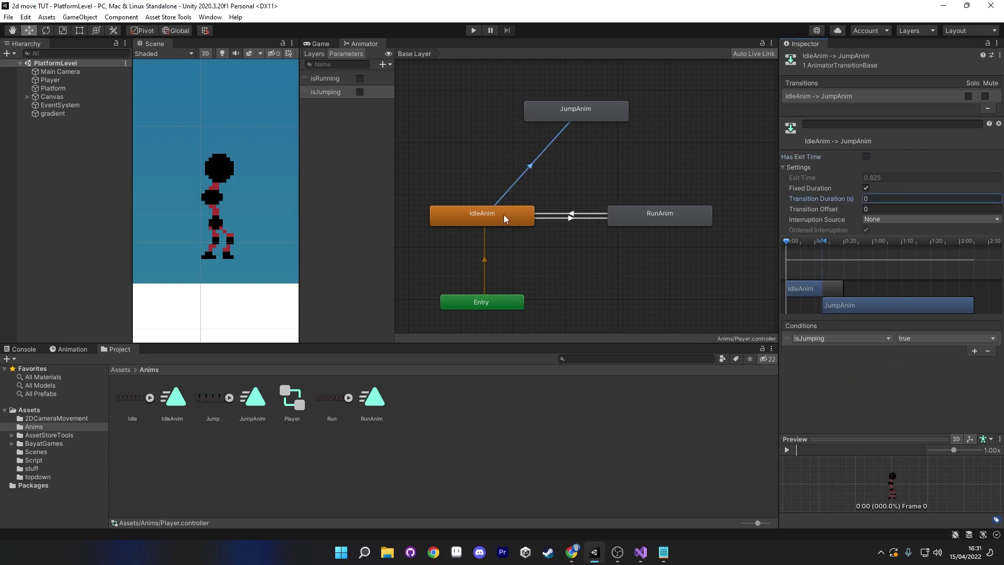
# Make a JumpAnim-to-IdleAnim transition with no exit time and duration 0
pyautogui.click(561, 108)
pyautogui.rightClick(566, 109)
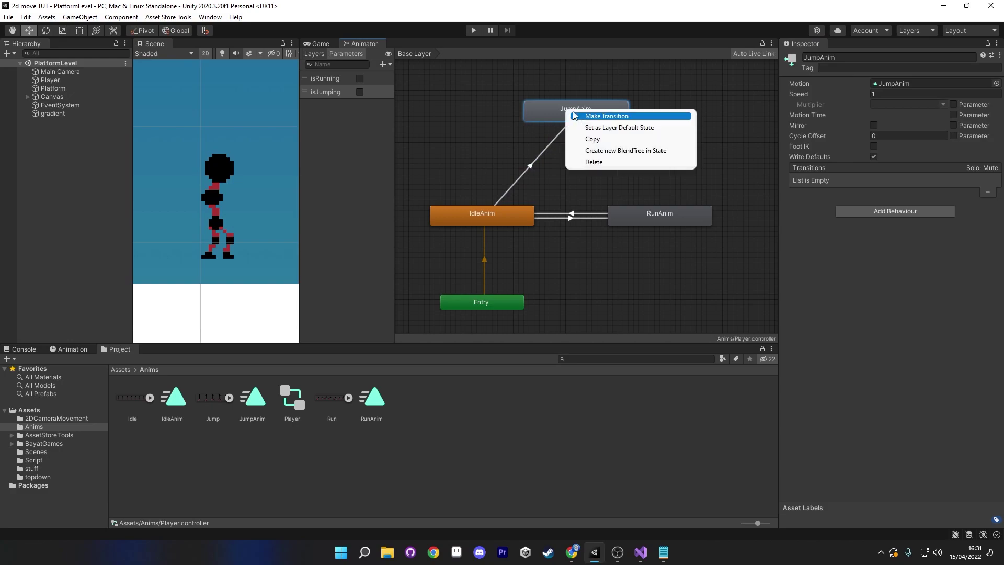
pyautogui.click(581, 113)
pyautogui.click(477, 214)
pyautogui.click(517, 178)
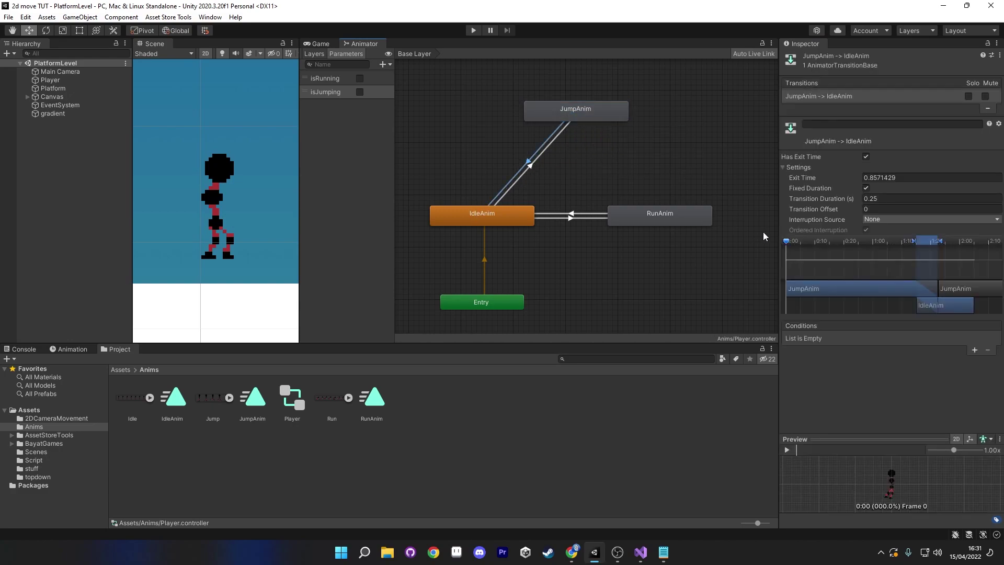
pyautogui.click(866, 157)
pyautogui.click(888, 200)
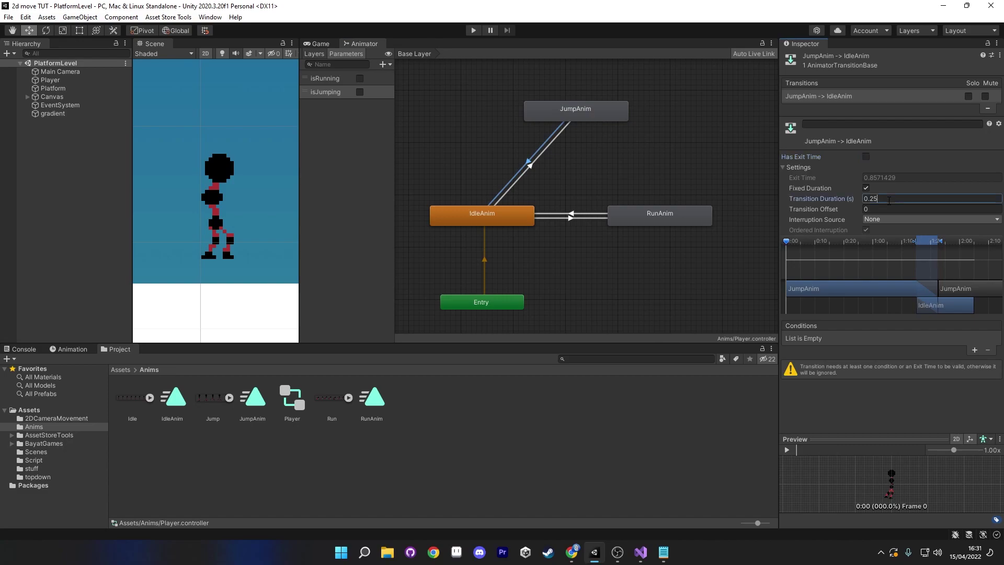
pyautogui.write('0')
# Give the JumpAnim-to-IdleAnim transition an isRunning false condition plus an isJumping condition
pyautogui.click(974, 350)
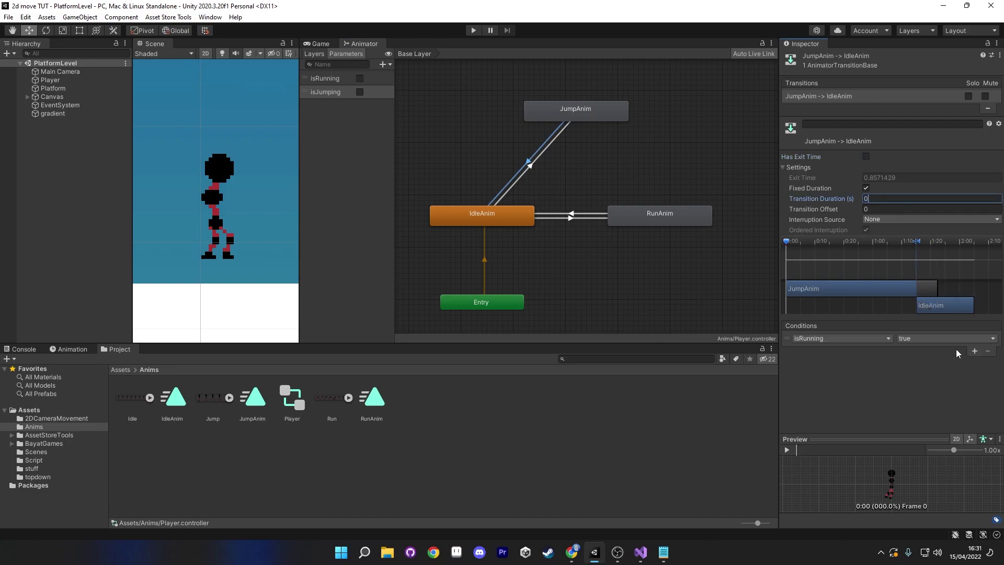
pyautogui.click(897, 339)
pyautogui.click(920, 360)
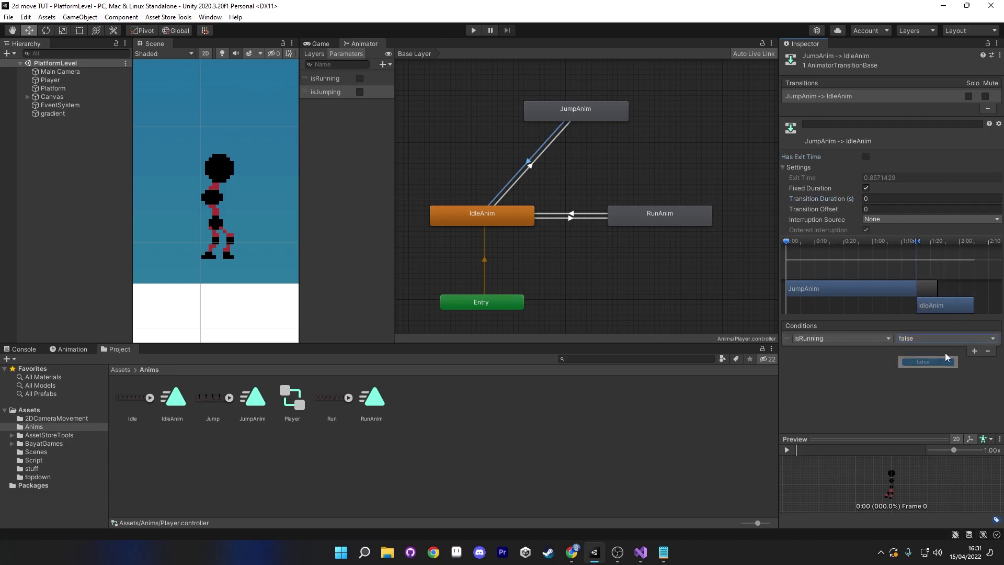
pyautogui.click(973, 351)
pyautogui.click(865, 350)
pyautogui.click(851, 387)
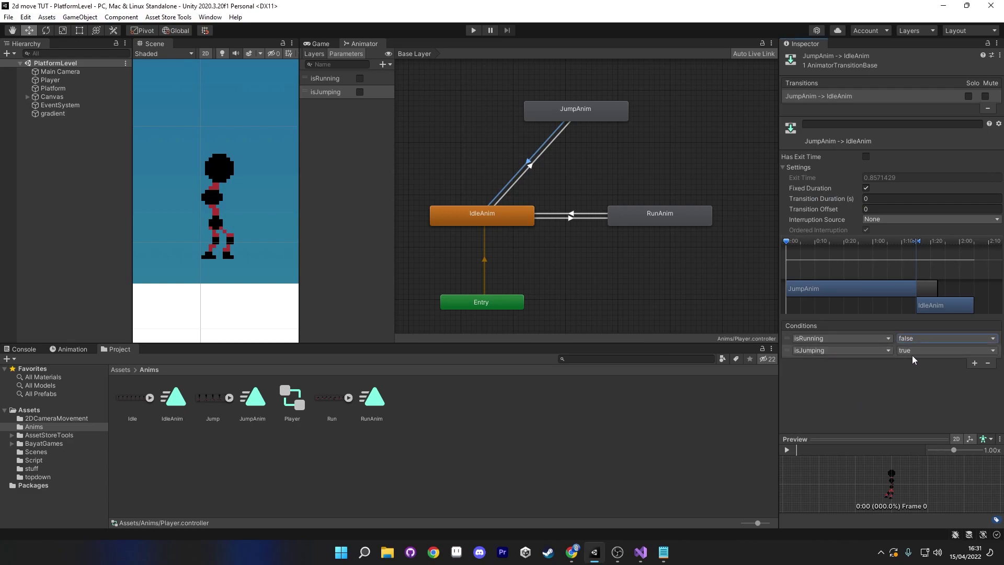
pyautogui.click(917, 350)
# Add a JumpAnim-to-RunAnim transition with a second condition of isJumping false
pyautogui.click(589, 114)
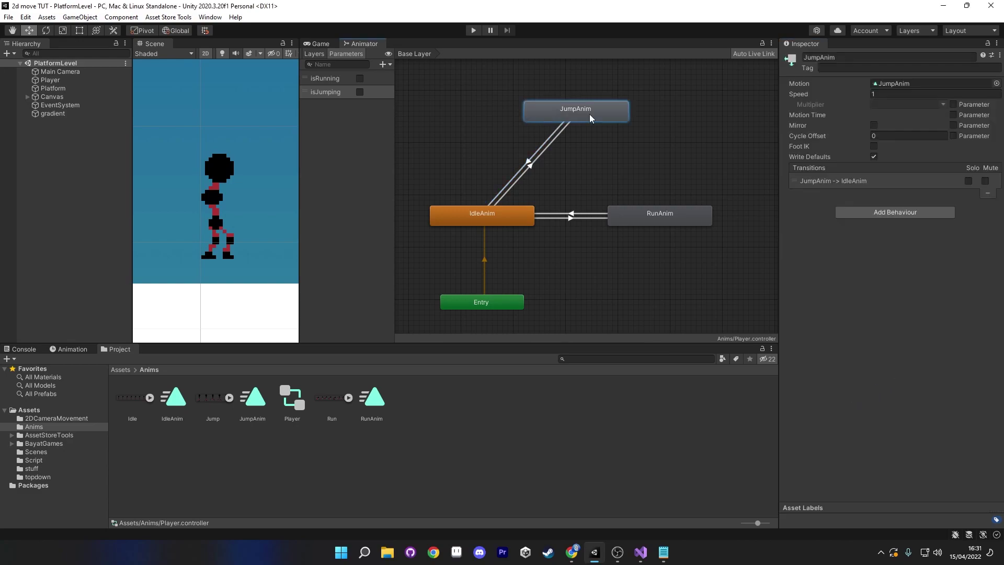
pyautogui.rightClick(590, 115)
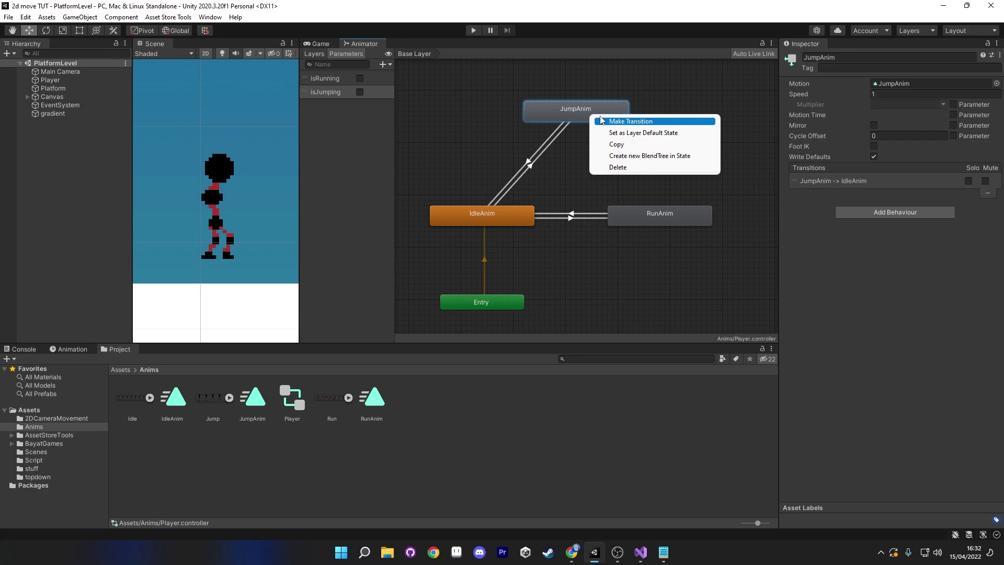
pyautogui.click(601, 121)
pyautogui.click(642, 219)
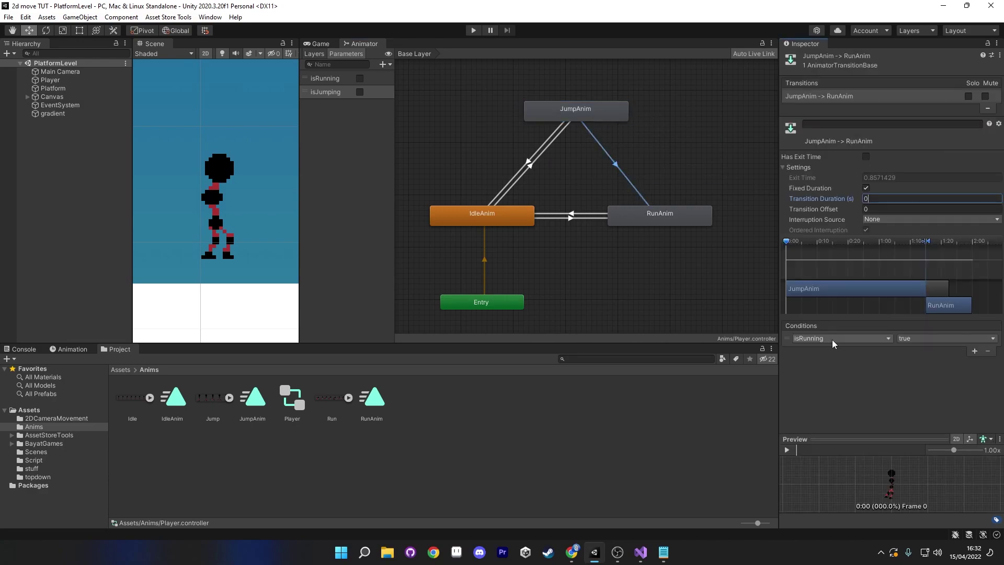
pyautogui.click(976, 351)
pyautogui.click(828, 351)
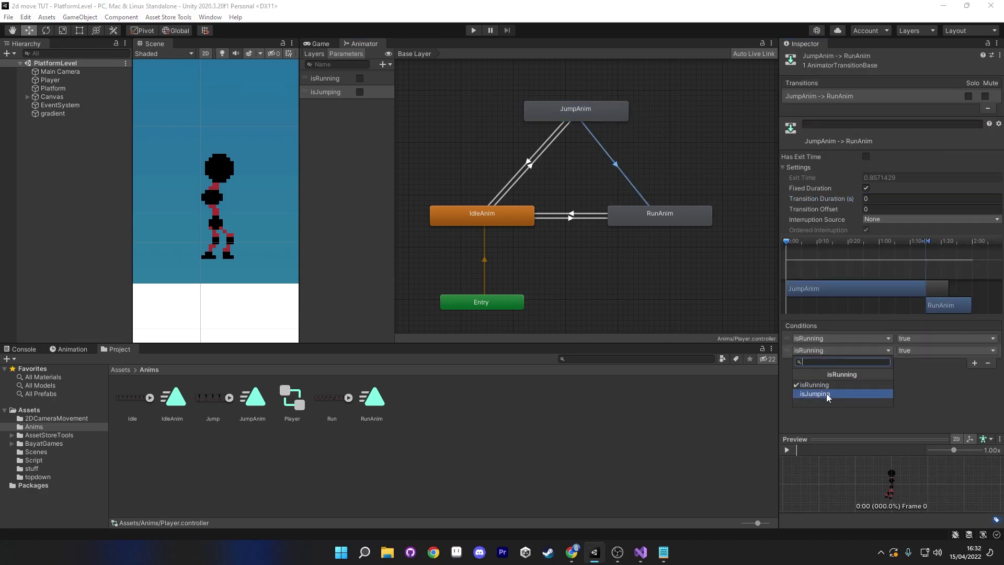
pyautogui.click(827, 393)
pyautogui.click(922, 351)
pyautogui.click(926, 373)
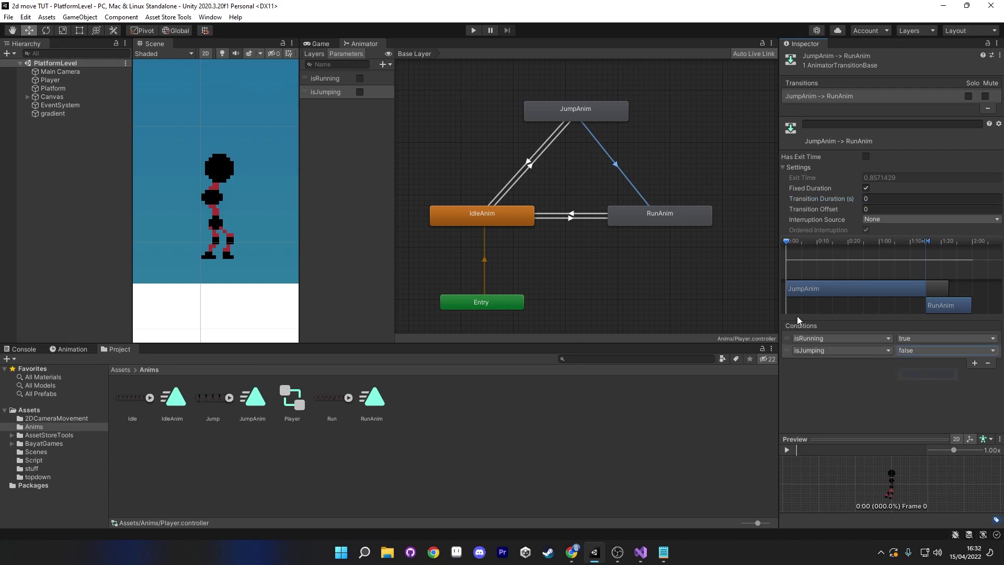
# Add a RunAnim-to-JumpAnim transition conditioned on isJumping
pyautogui.rightClick(650, 212)
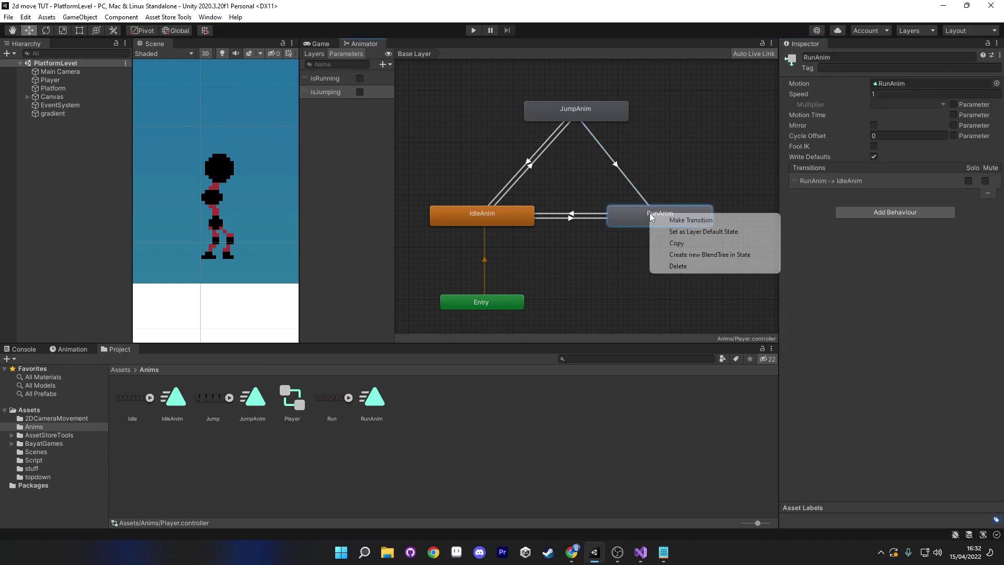
pyautogui.click(673, 220)
pyautogui.click(625, 116)
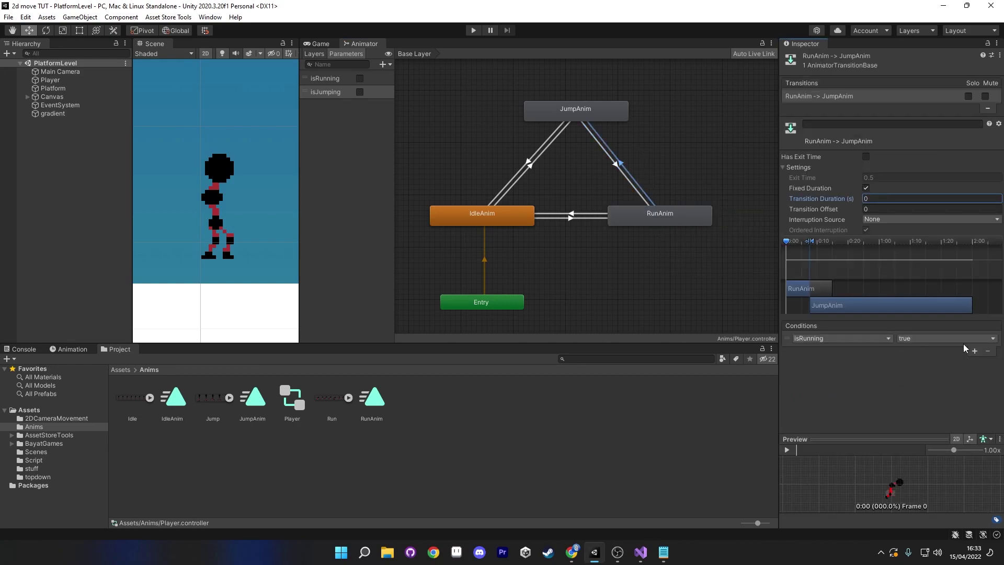
pyautogui.click(855, 338)
pyautogui.click(839, 380)
pyautogui.click(50, 186)
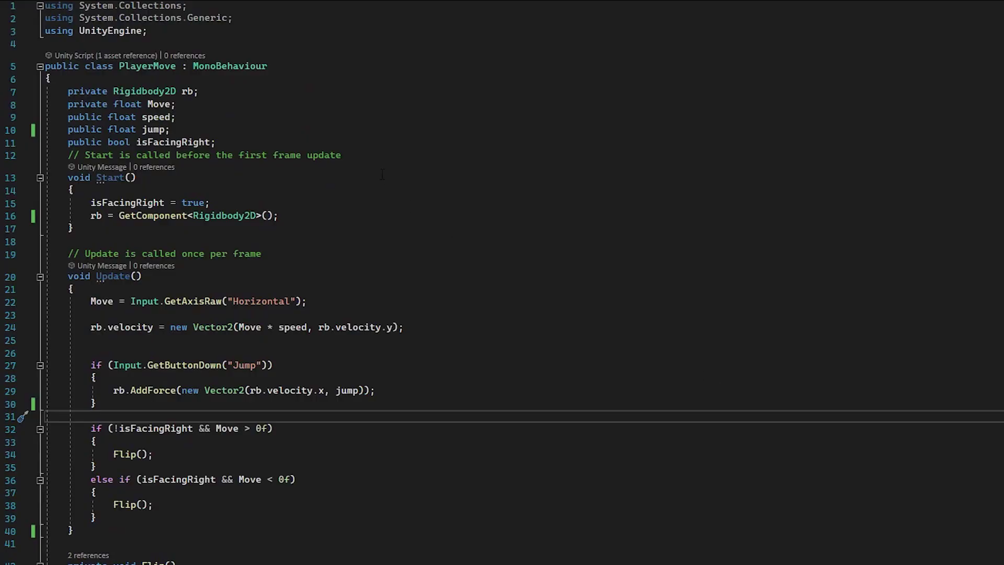
# Declare public Animator anim; below the isFacingRight field in PlayerMove
pyautogui.click(359, 143)
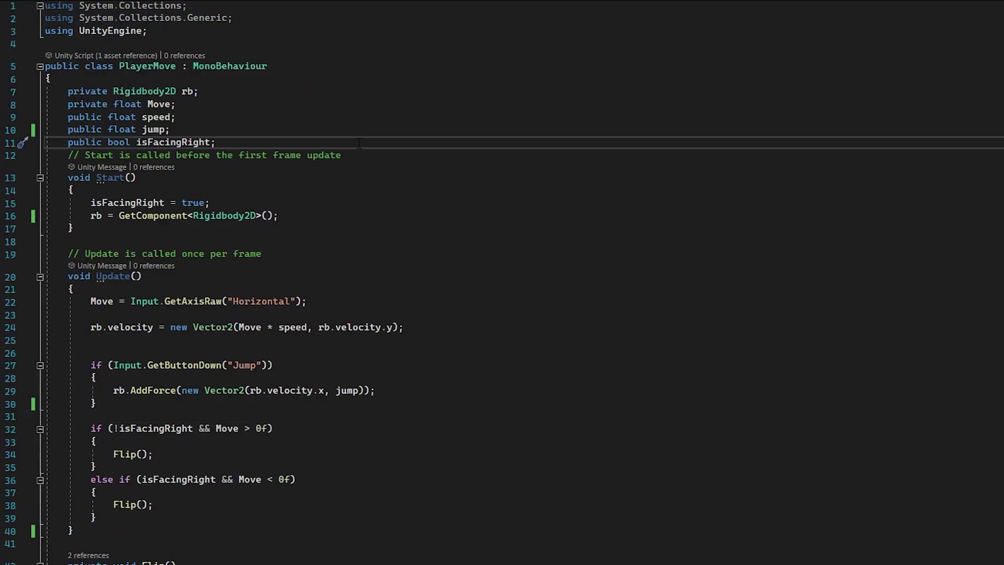
pyautogui.press('Return')
pyautogui.write('public ani')
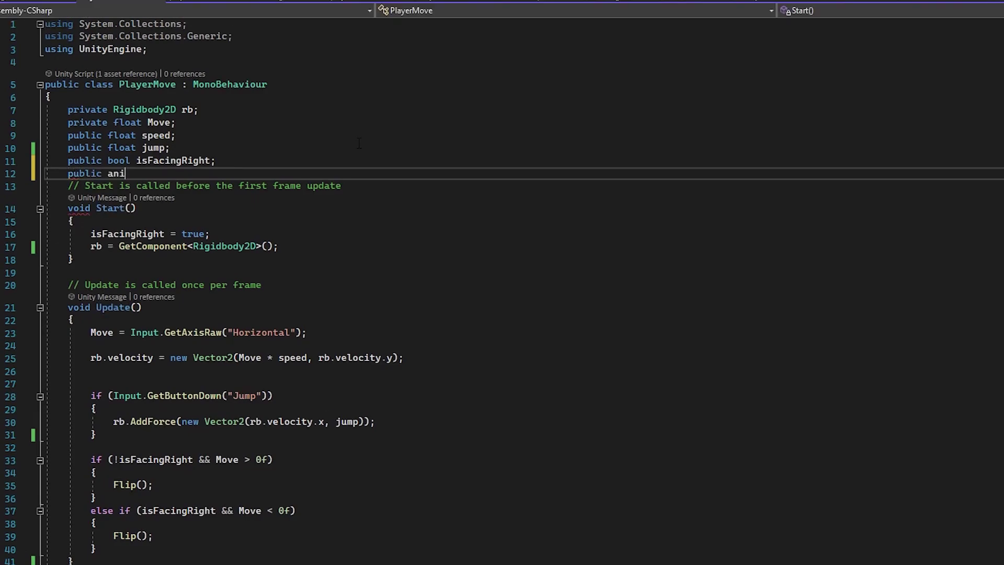
pyautogui.write('mator ')
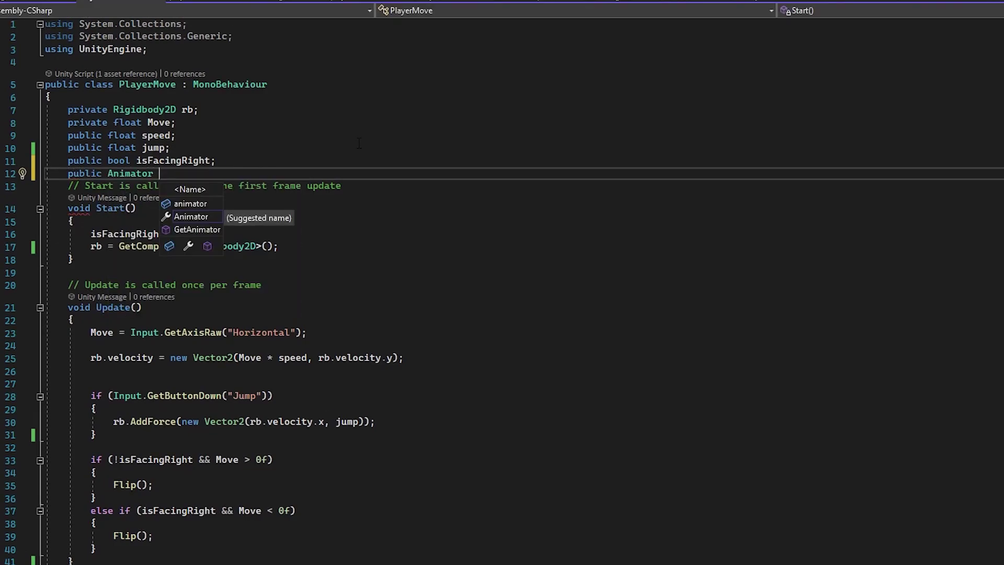
pyautogui.write('anim;')
pyautogui.click(392, 246)
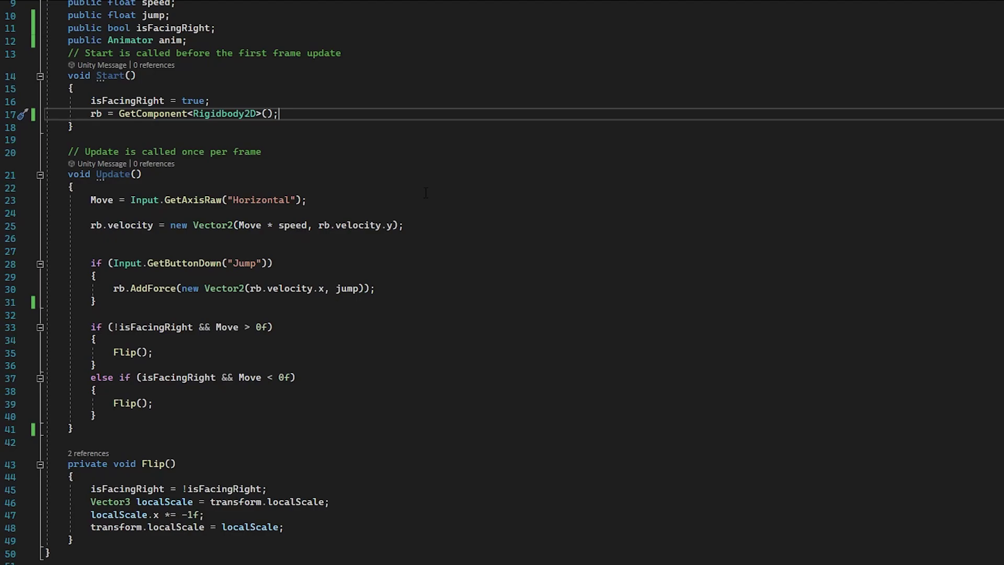
pyautogui.scroll(2, 280, 212)
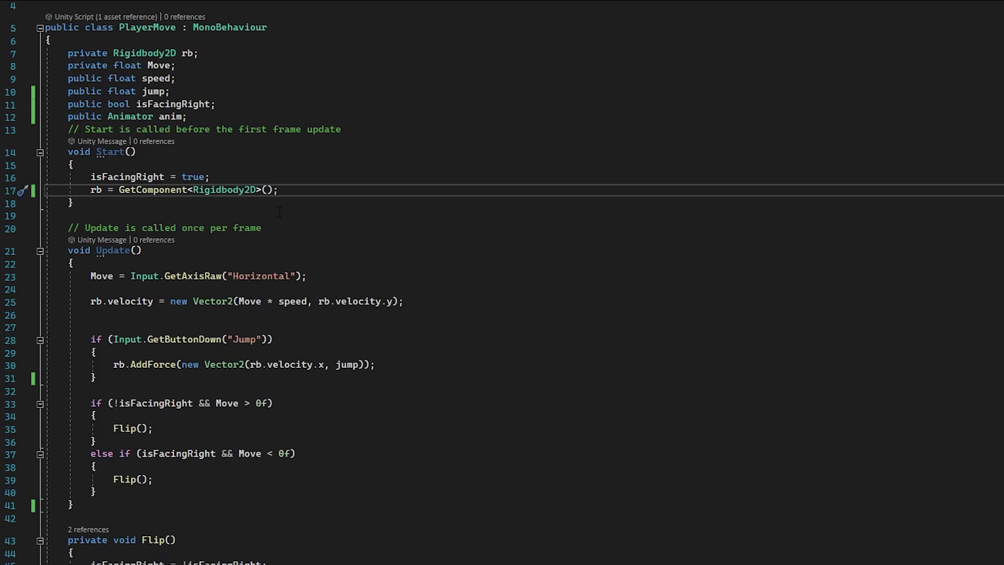
# Below the jump block, add if (Move >= 0.1f || Move <= -0.1f) setting isRunning true
pyautogui.click(152, 375)
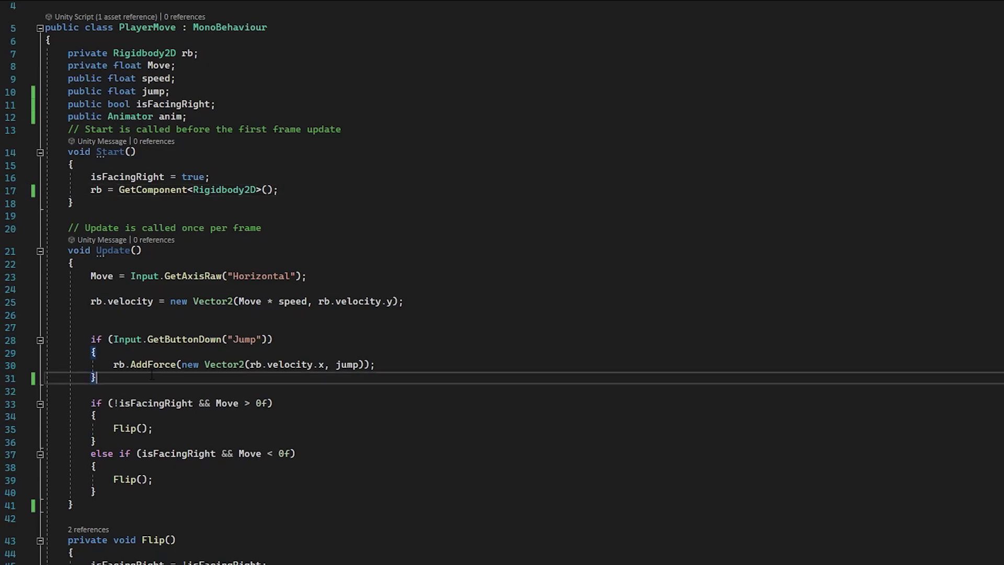
pyautogui.press('Return')
pyautogui.press('Return')
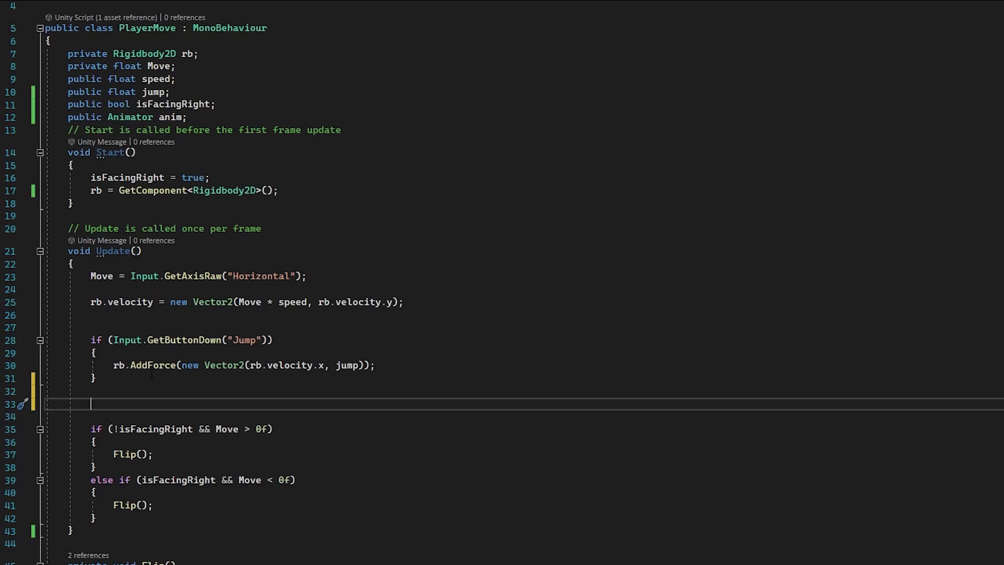
pyautogui.write('if(Move >= 0.1f')
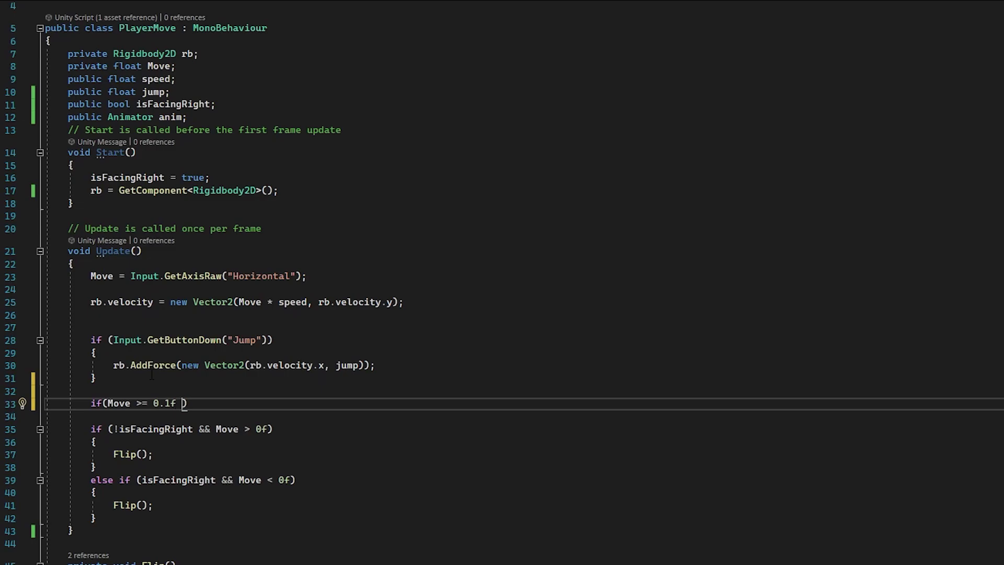
pyautogui.write('||')
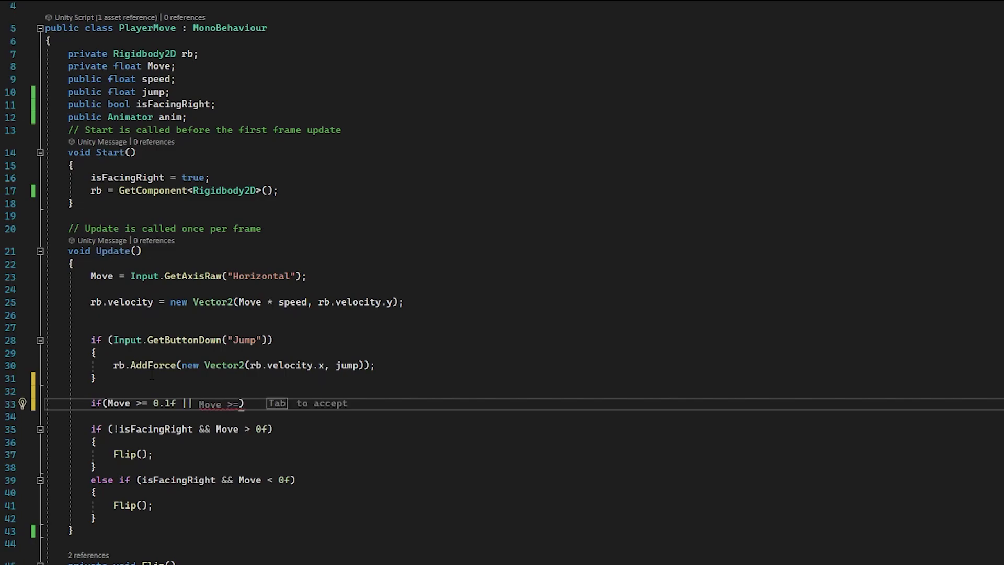
pyautogui.write(' Move <= -')
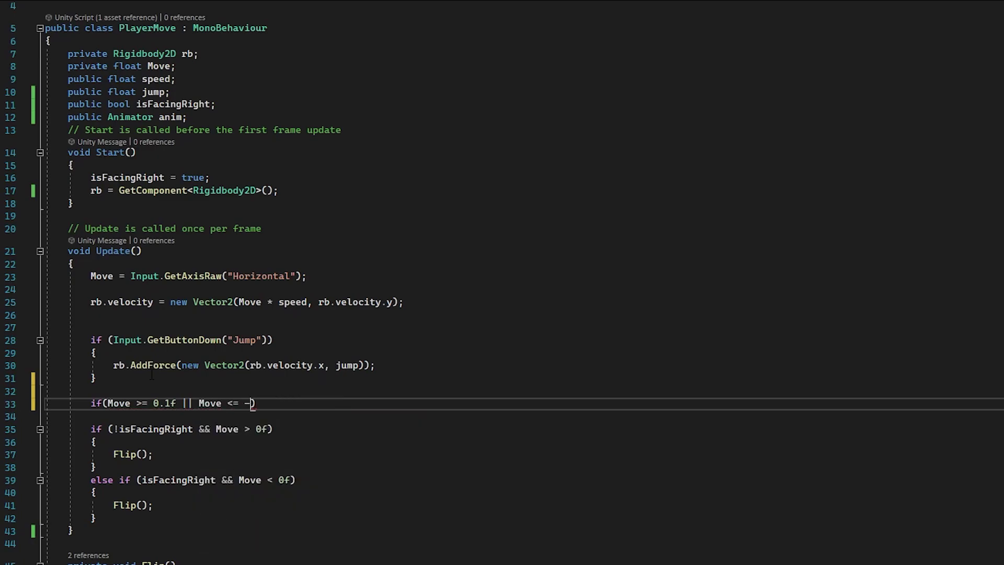
pyautogui.write('0.1f')
pyautogui.press('End')
pyautogui.press('Return')
pyautogui.write('{')
pyautogui.press('Return')
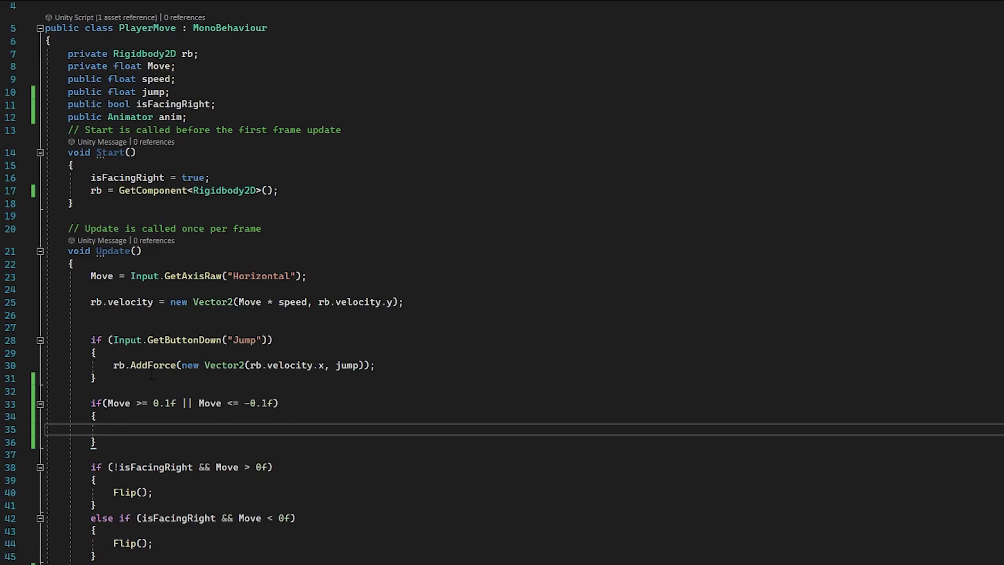
pyautogui.write('anim')
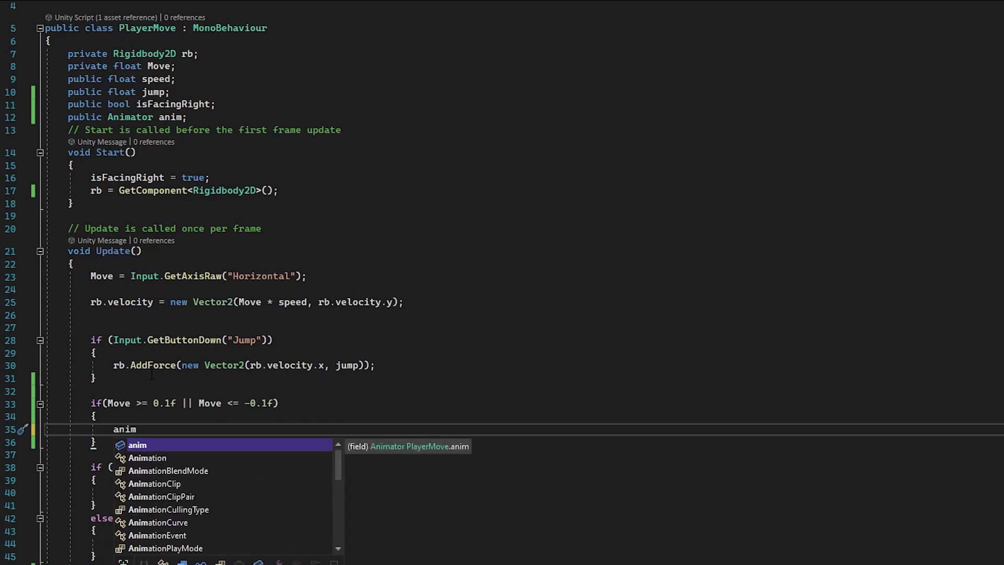
pyautogui.write('.s')
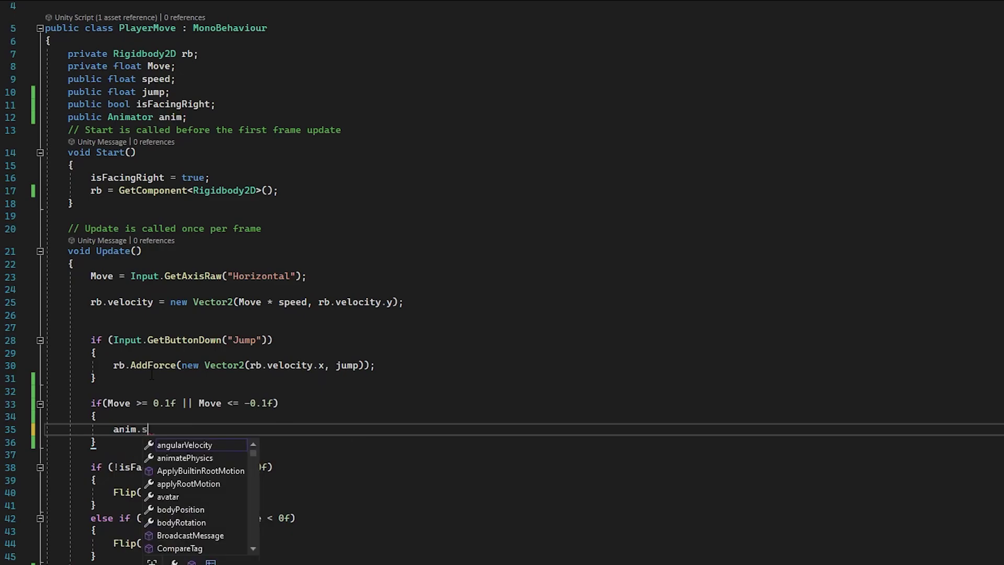
pyautogui.write('etBool("')
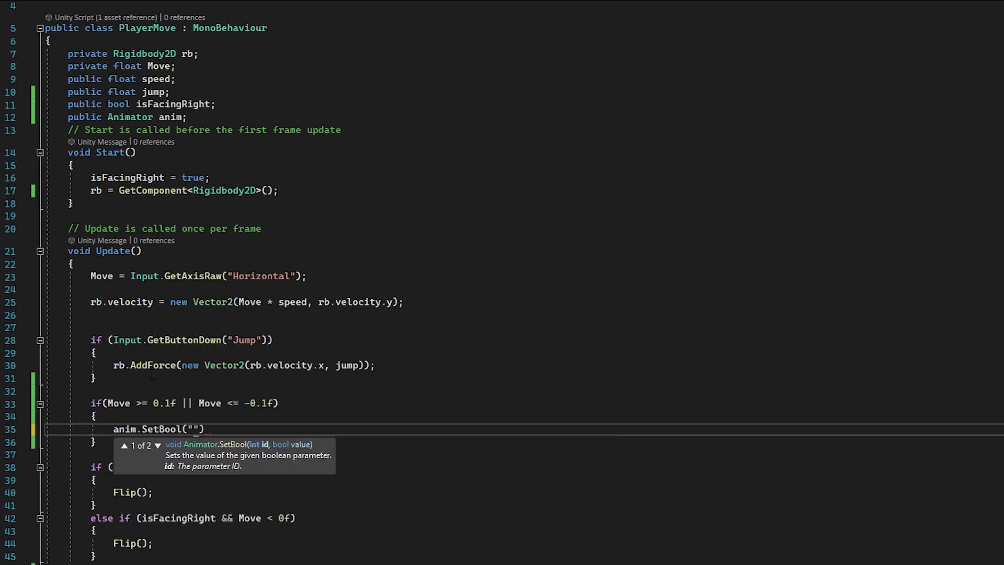
pyautogui.write('isRunning", ')
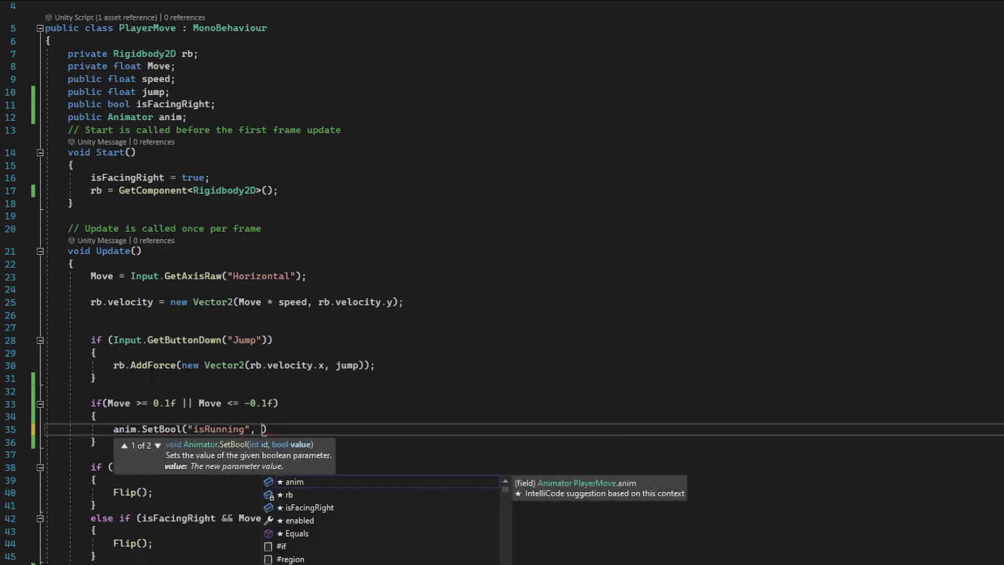
pyautogui.write('true);')
pyautogui.press('Down')
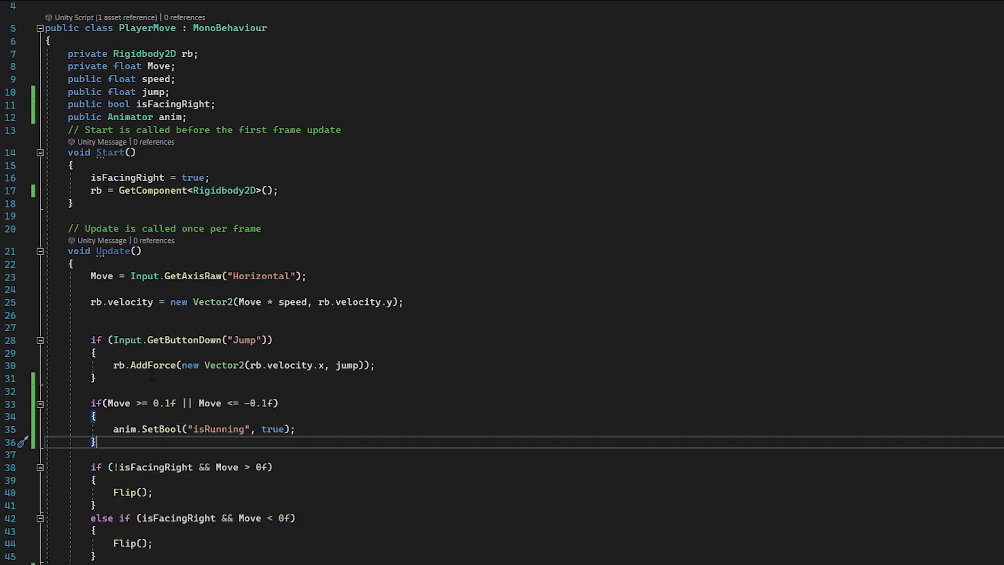
# Add an else branch that sets isRunning false
pyautogui.press('Return')
pyautogui.write('else')
pyautogui.press('Tab')
pyautogui.press('Tab')
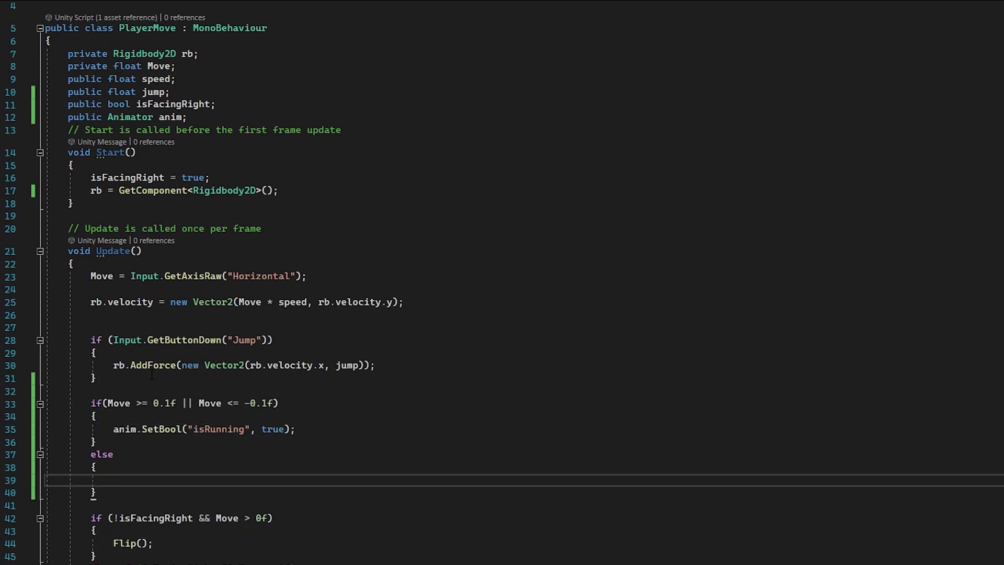
pyautogui.write('anim.setboo')
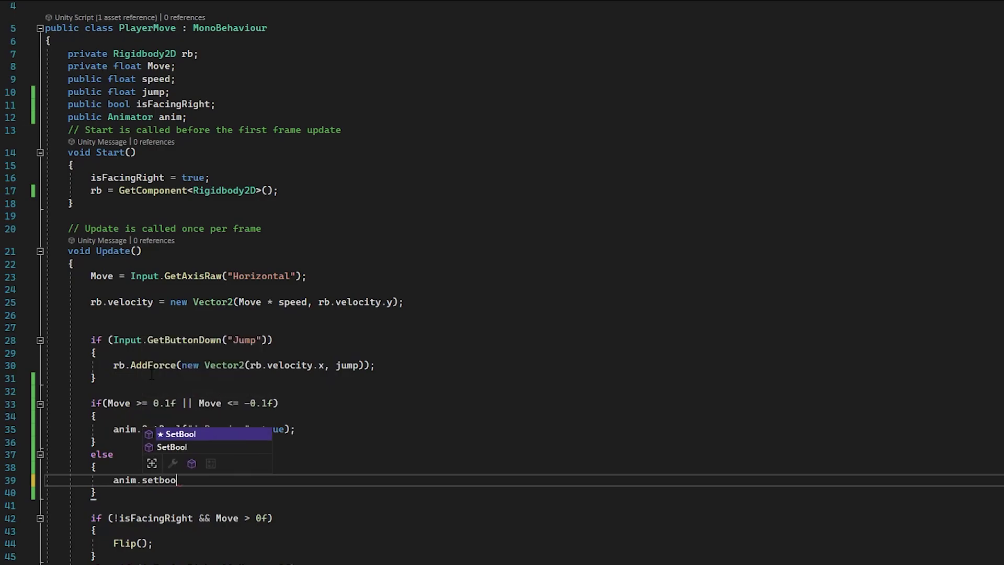
pyautogui.write('("isRunning", ')
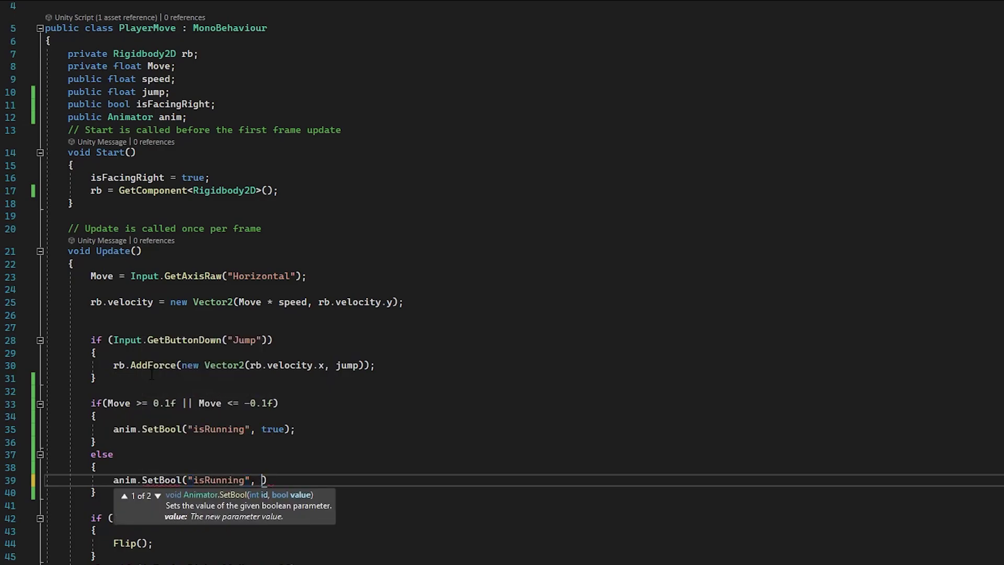
pyautogui.write('false);')
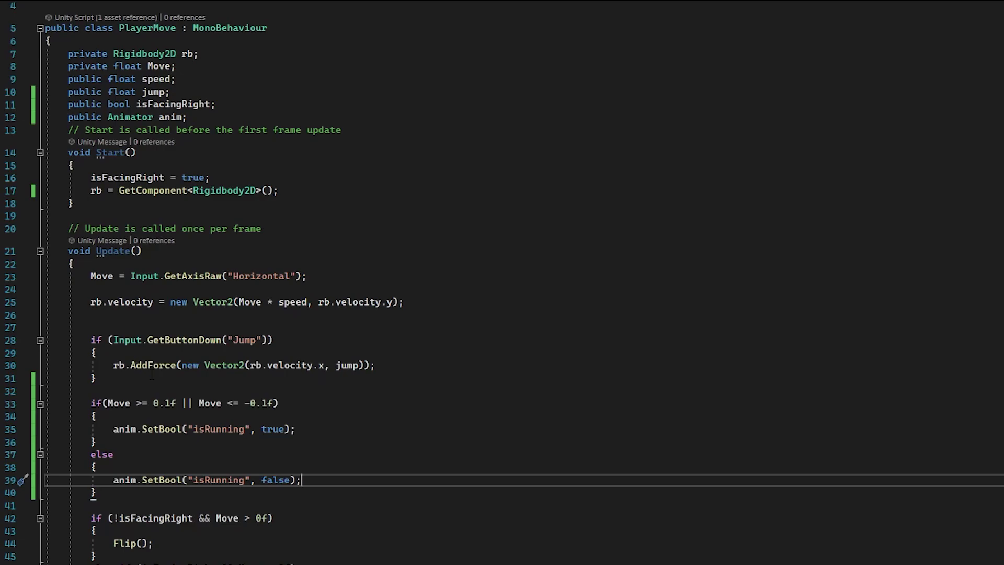
pyautogui.hotkey('ctrl', 'Home')
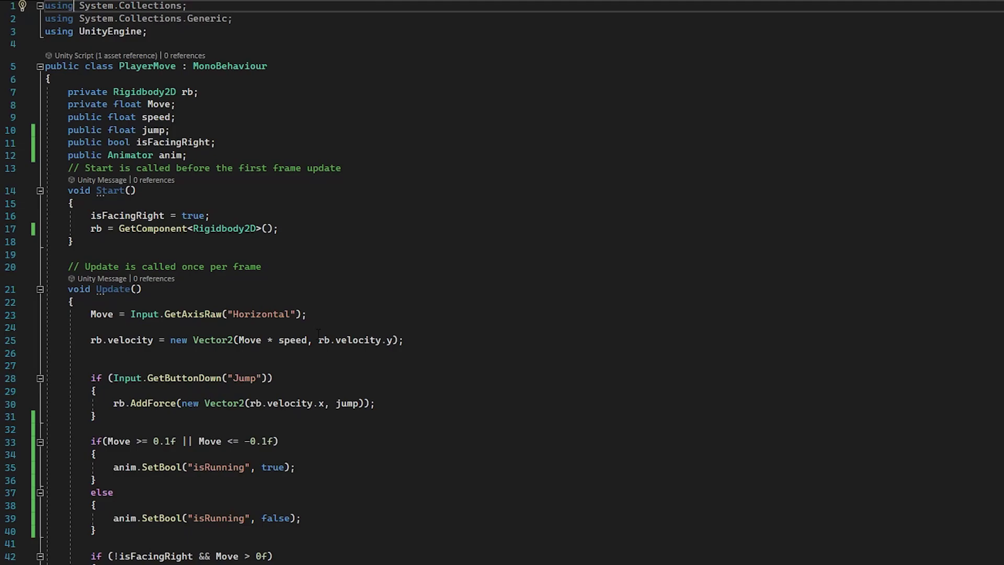
pyautogui.scroll(-9, 237, 269)
pyautogui.click(237, 268)
# Add an OnCollisionEnter2D method after Update with its parameter renamed to other
pyautogui.press('Down')
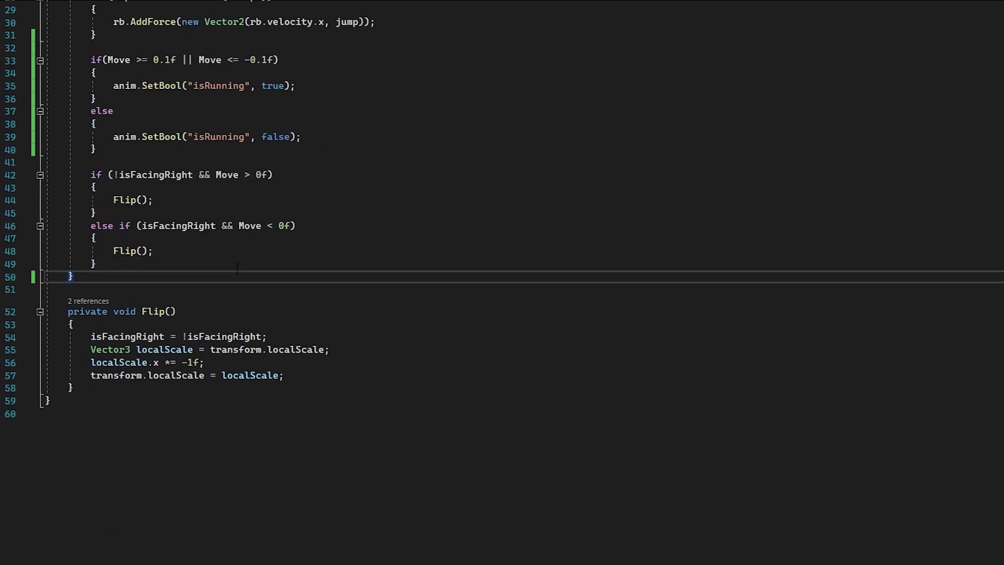
pyautogui.press('Return')
pyautogui.press('Return')
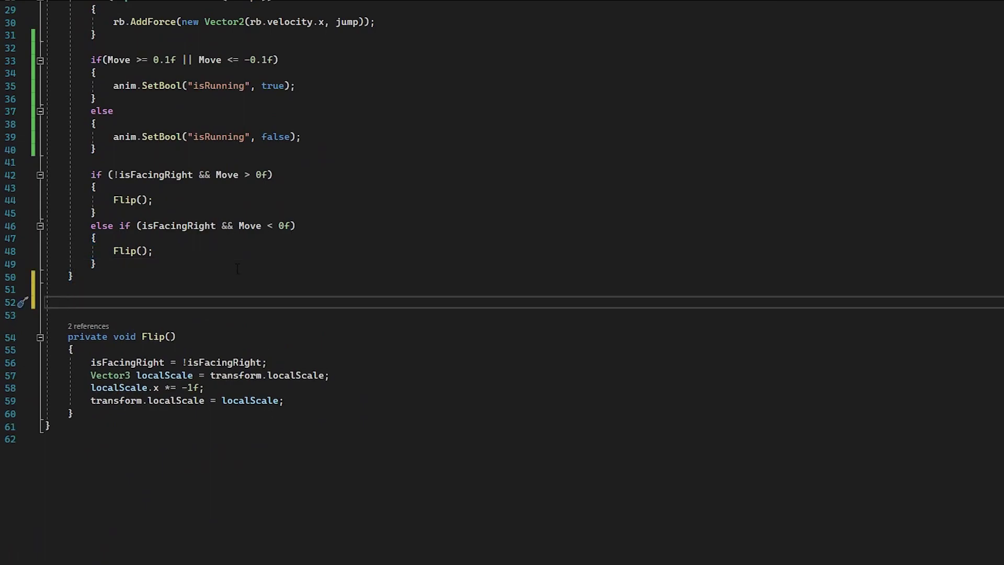
pyautogui.write('void oncol')
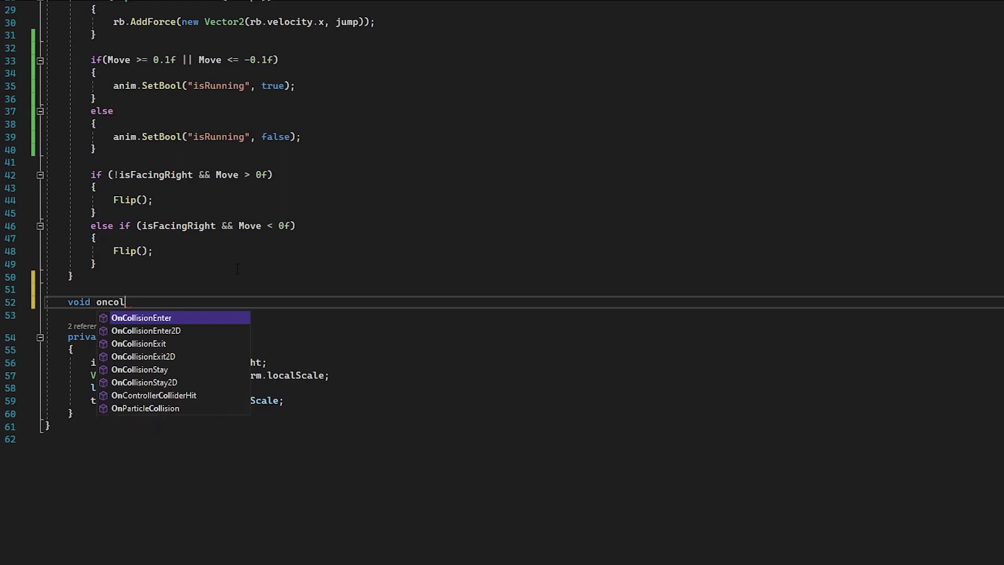
pyautogui.write('l')
pyautogui.press('Down')
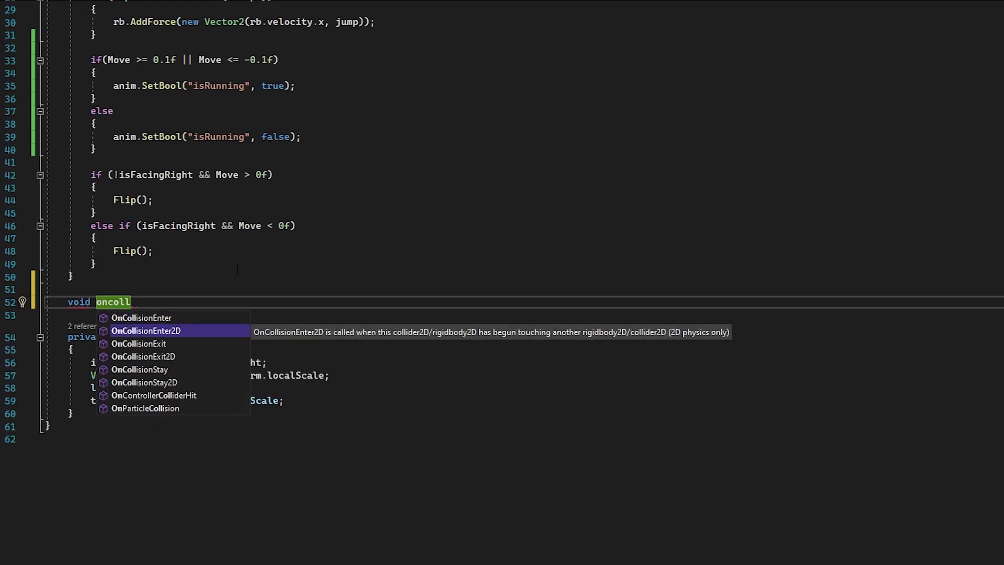
pyautogui.press('Tab')
pyautogui.click(344, 311)
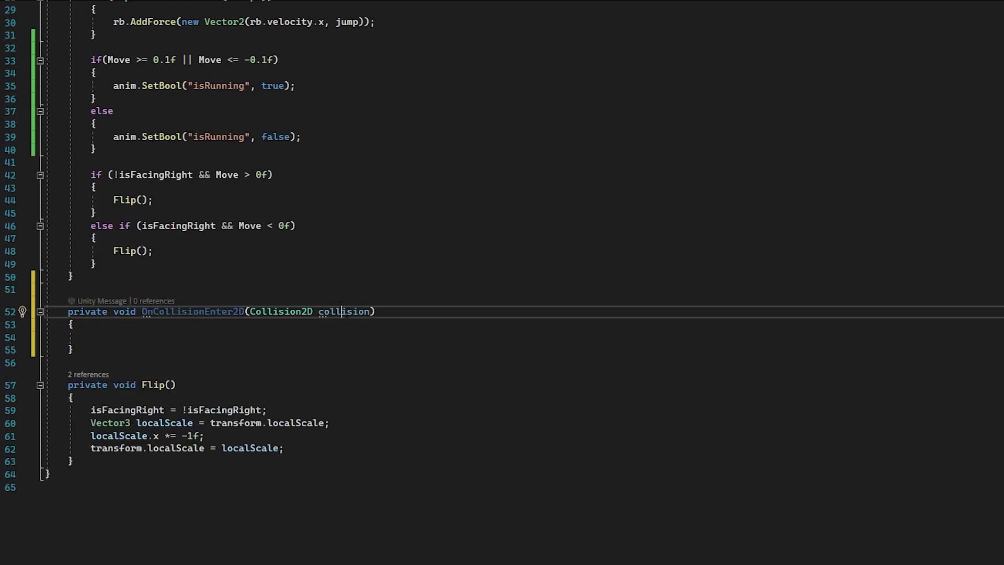
pyautogui.hotkey('ctrl', 'r')
pyautogui.hotkey('ctrl', 'r')
pyautogui.write('other')
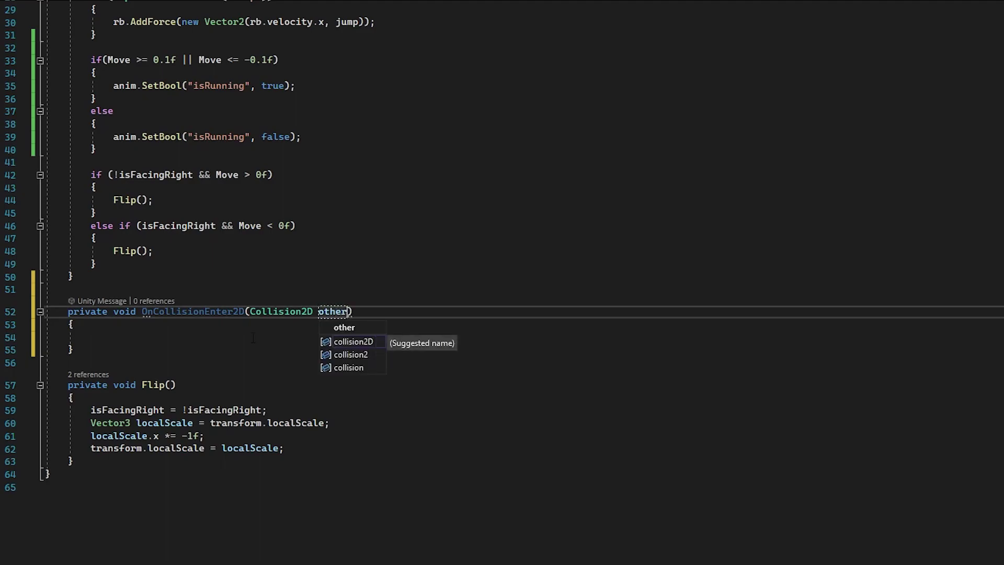
pyautogui.click(253, 338)
# Inside it, set isJumping false when other has the Ground tag
pyautogui.write('if(')
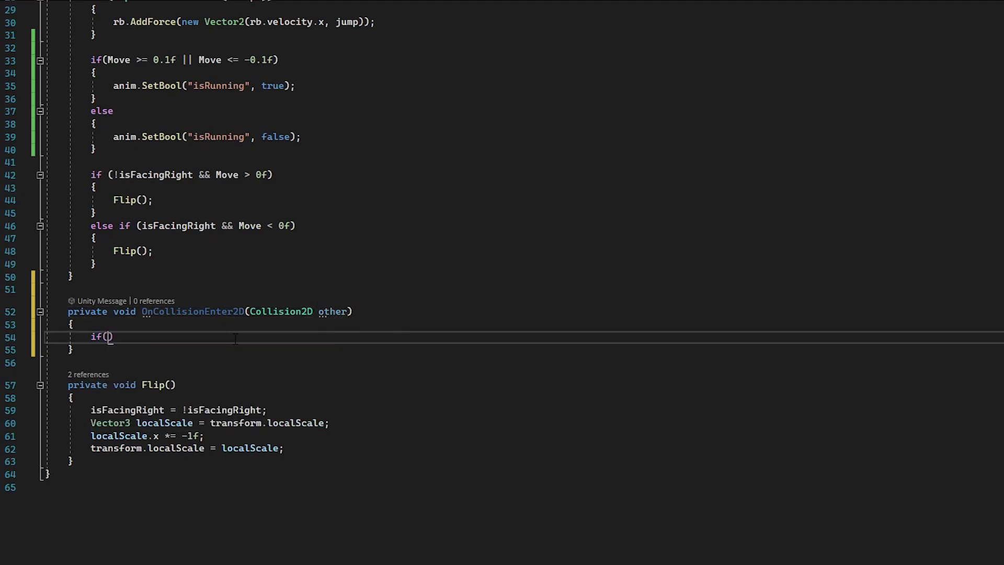
pyautogui.write('other.gameObject')
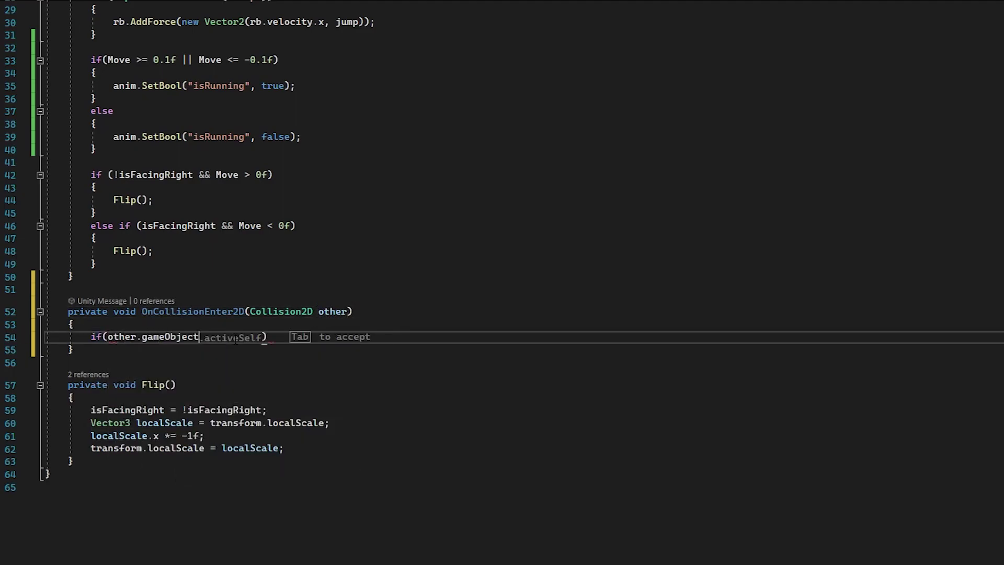
pyautogui.write('.com')
pyautogui.press('Tab')
pyautogui.write('(')
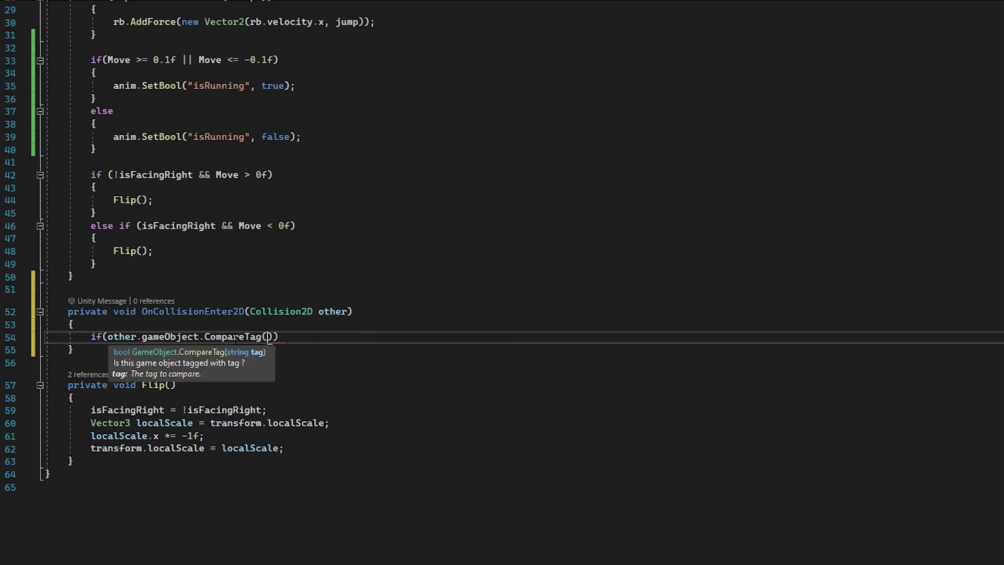
pyautogui.write('"Ground"')
pyautogui.press('End')
pyautogui.press('Return')
pyautogui.write('{')
pyautogui.press('Return')
pyautogui.write('anim')
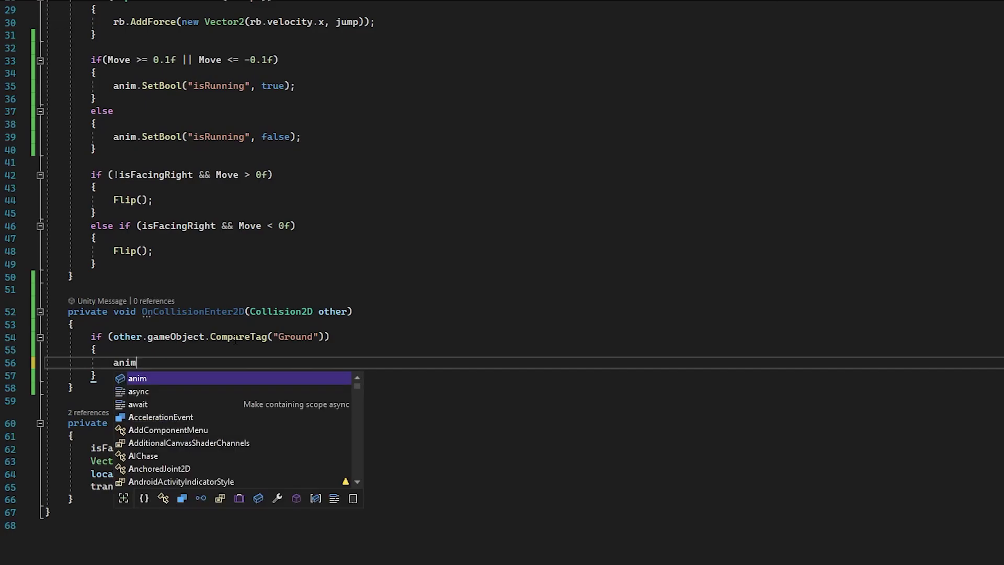
pyautogui.write('.setB')
pyautogui.press('Tab')
pyautogui.write('(')
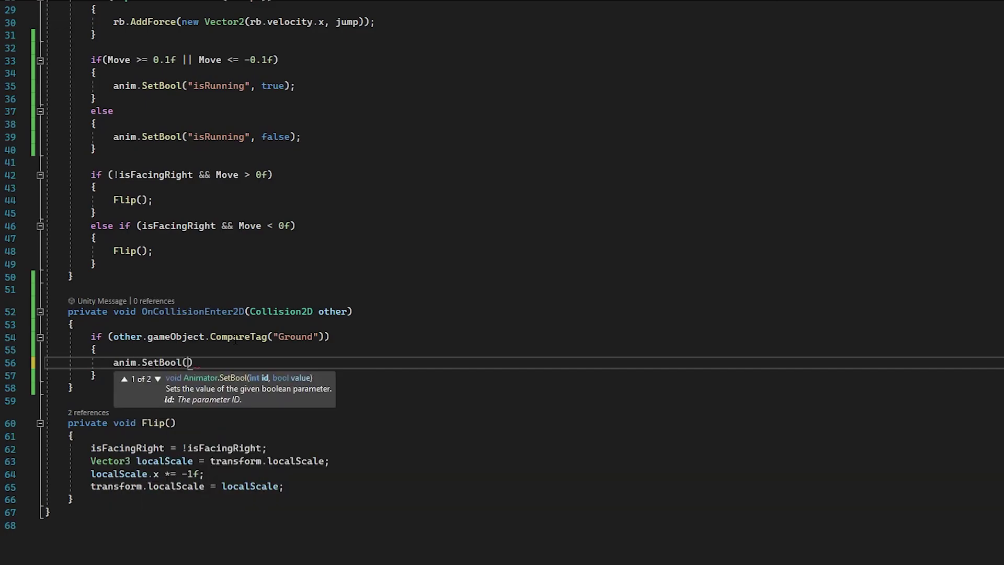
pyautogui.write('"isJumping", false')
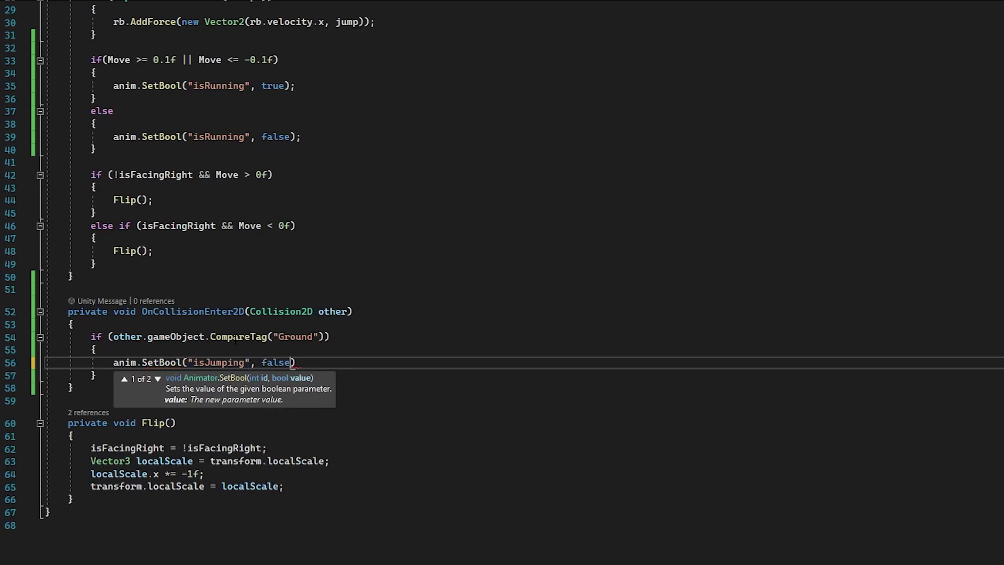
pyautogui.write(');')
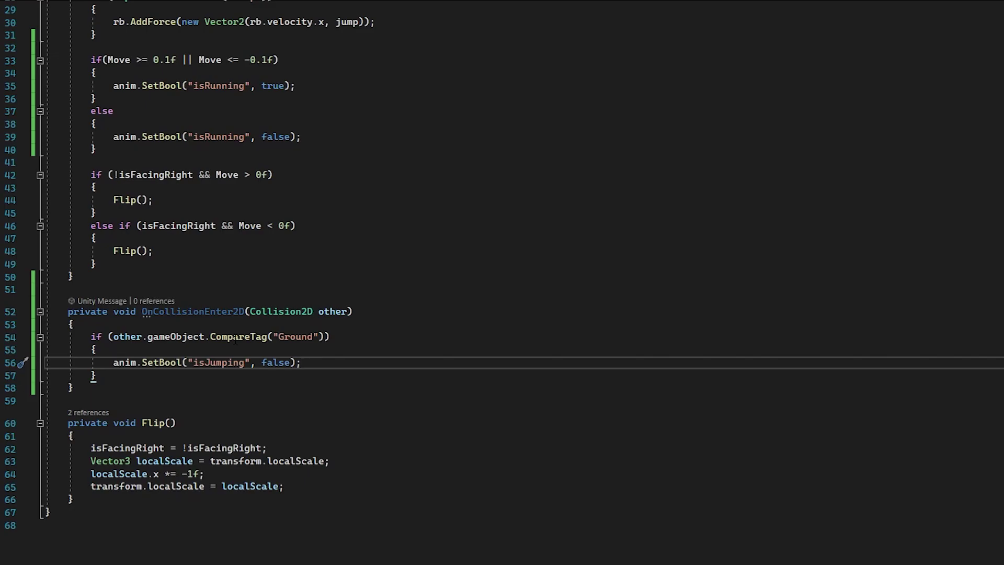
pyautogui.doubleClick(295, 337)
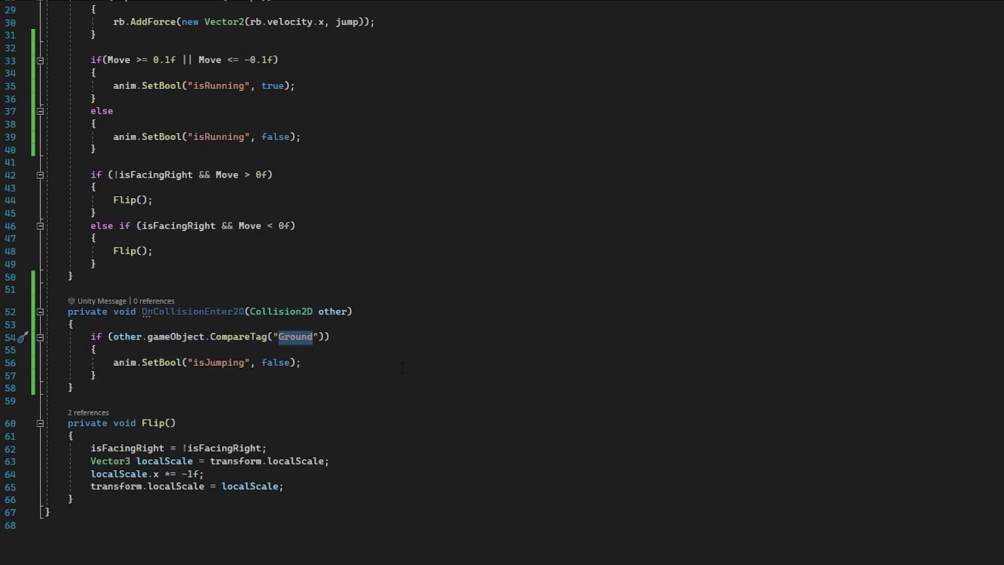
# Add an OnCollisionExit2D method with its parameter named other
pyautogui.click(335, 387)
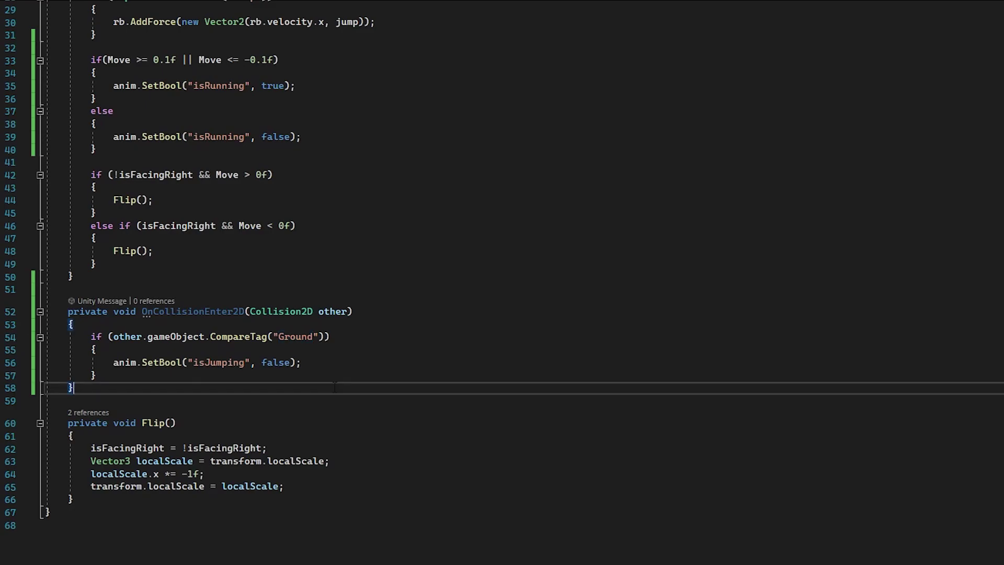
pyautogui.press('Return')
pyautogui.press('Return')
pyautogui.write('v')
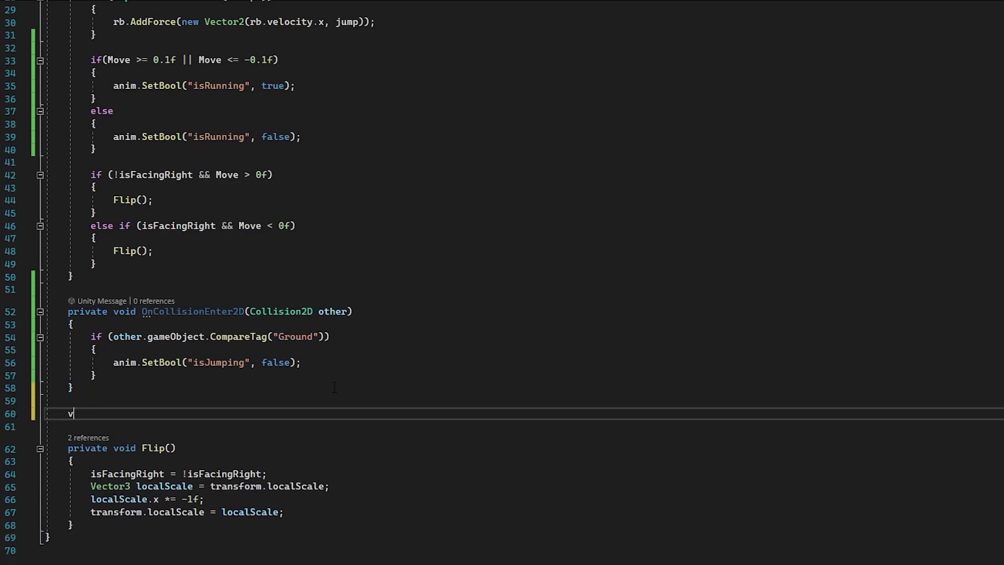
pyautogui.write('oid oncoll')
pyautogui.press('Down')
pyautogui.press('Down')
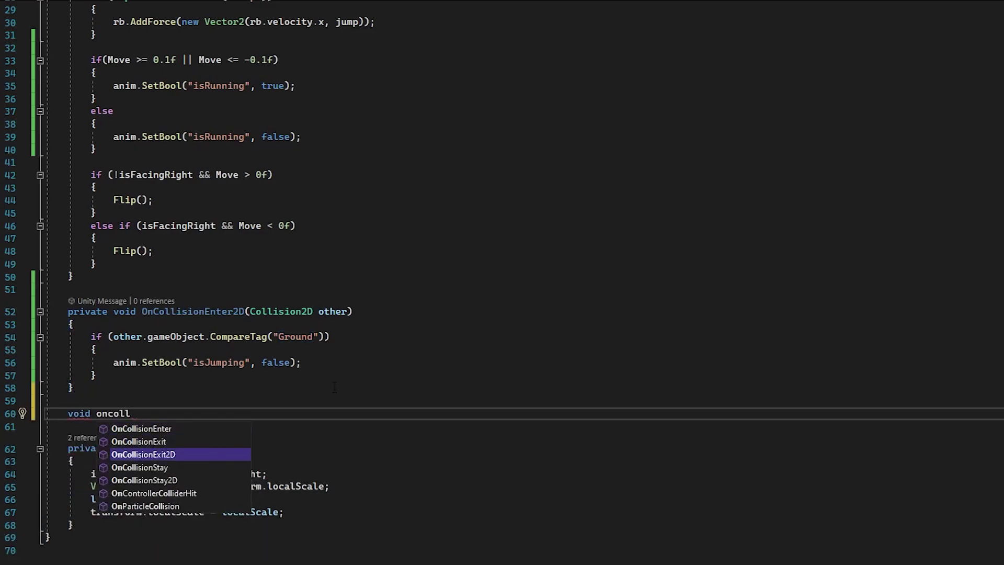
pyautogui.press('Tab')
pyautogui.doubleClick(335, 422)
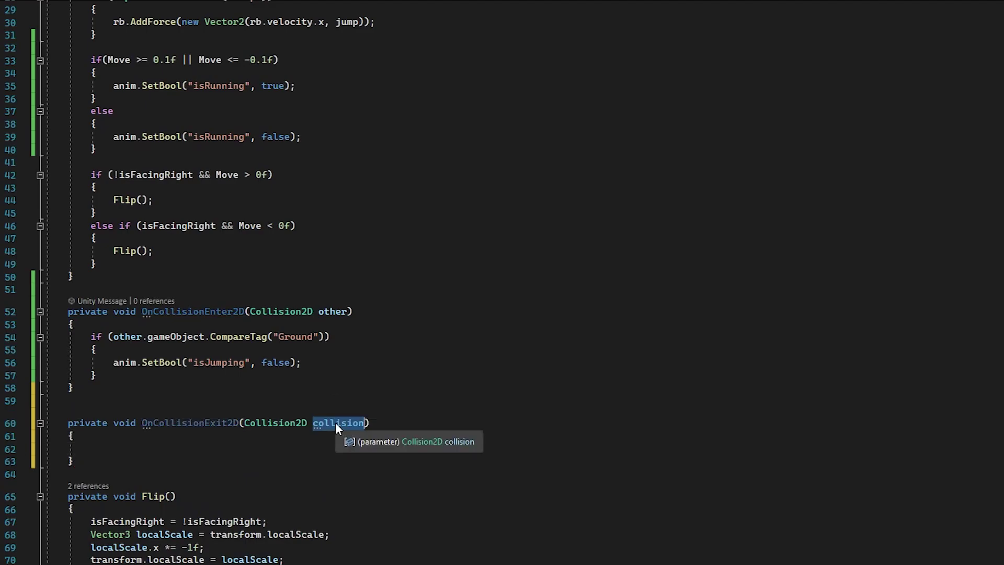
pyautogui.write('other')
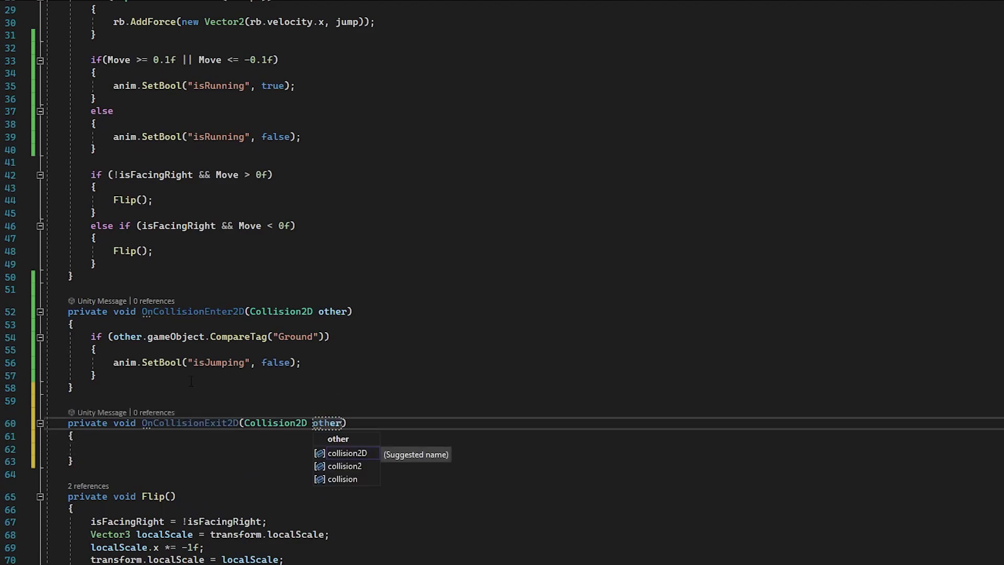
# Paste the Ground check into OnCollisionExit2D, change false to true, and save
pyautogui.moveTo(98, 375); pyautogui.dragTo(9, 336)
pyautogui.hotkey('ctrl', 'c')
pyautogui.click(95, 449)
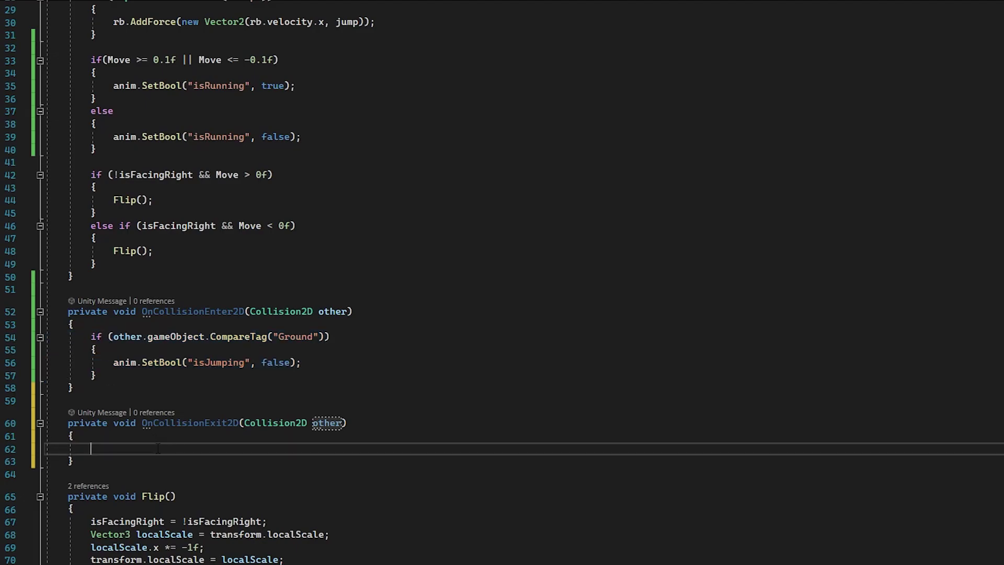
pyautogui.hotkey('ctrl', 'v')
pyautogui.doubleClick(275, 474)
pyautogui.write('true')
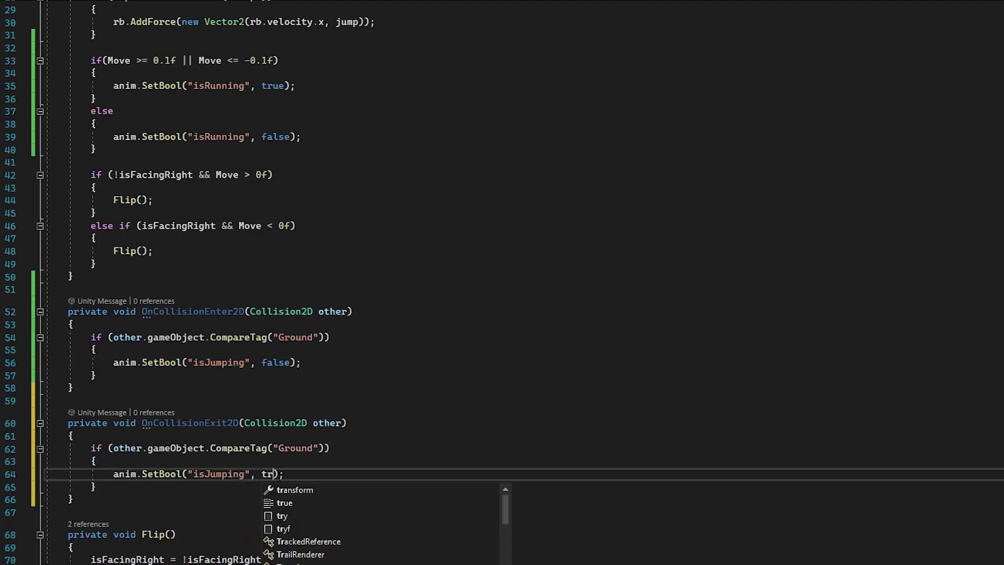
pyautogui.press('Escape')
pyautogui.hotkey('ctrl', 's')
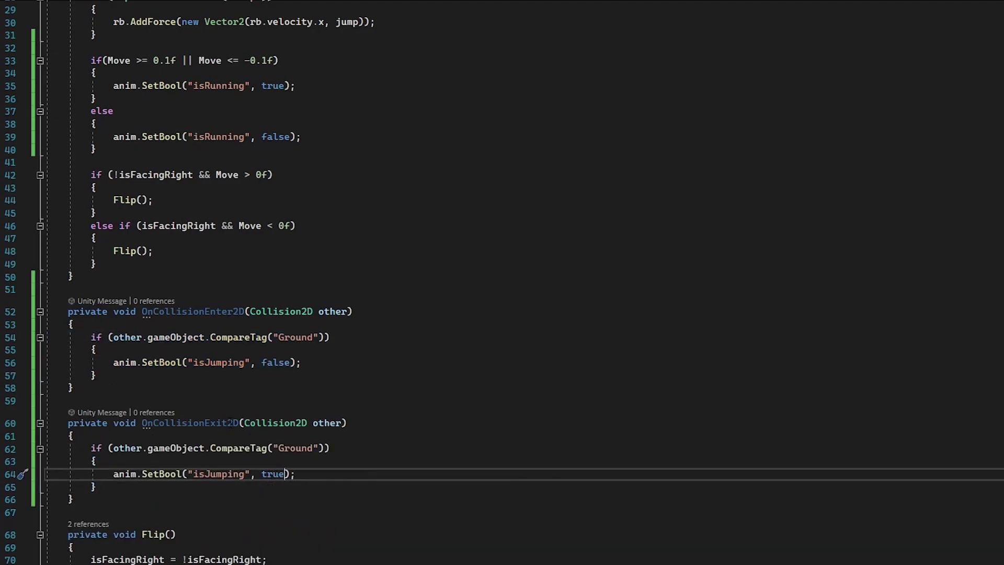
pyautogui.scroll(5, 364, 446)
pyautogui.click(363, 444)
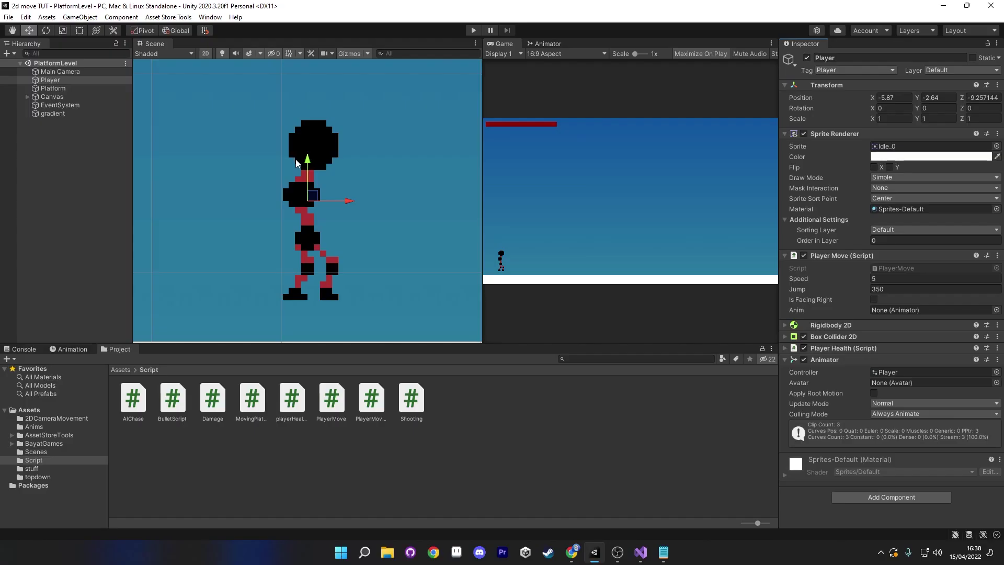
# Keep Platform tagged Ground and assign the Player's Animator to Player Move's Anim field
pyautogui.click(67, 88)
pyautogui.scroll(-2, 389, 233)
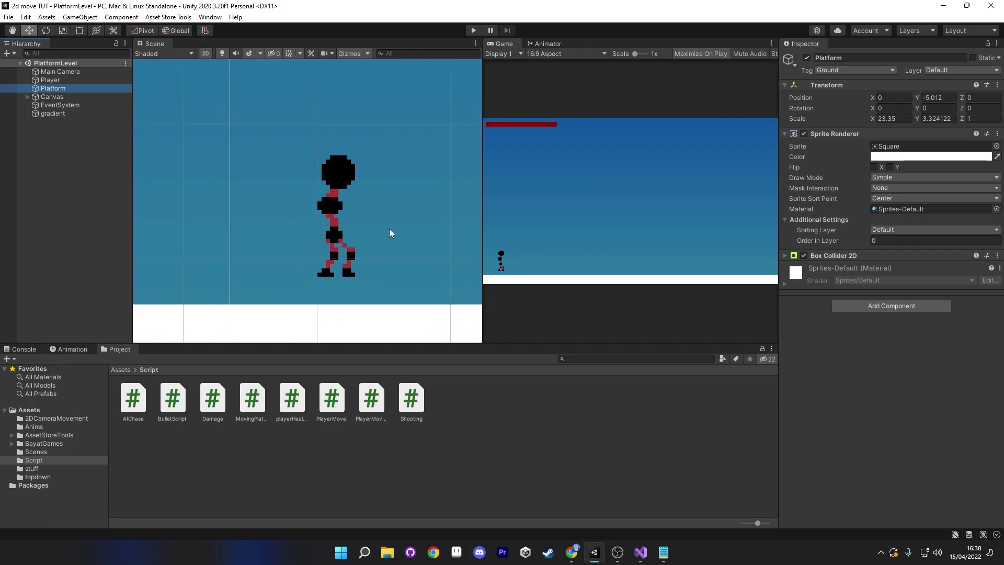
pyautogui.scroll(-3, 389, 233)
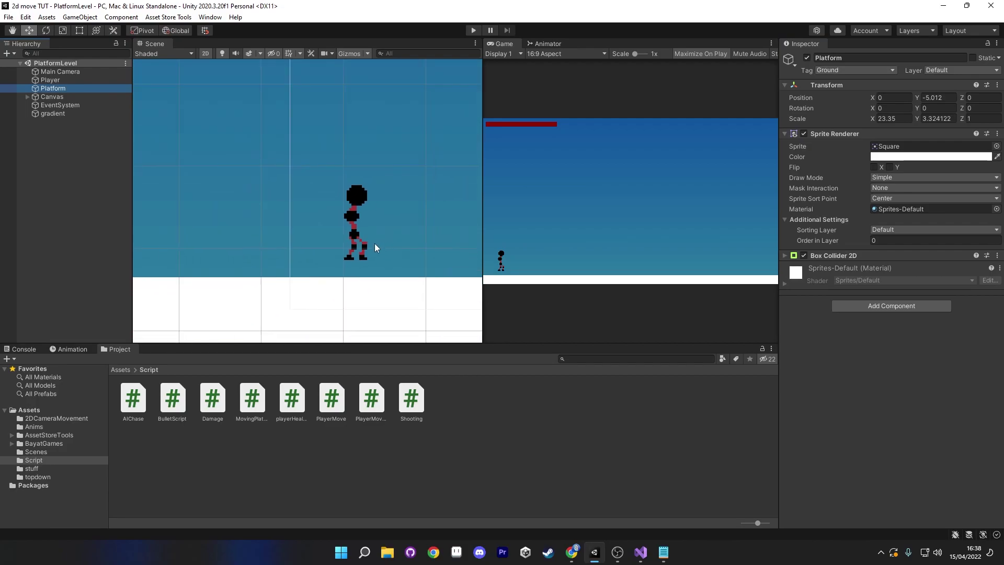
pyautogui.click(836, 71)
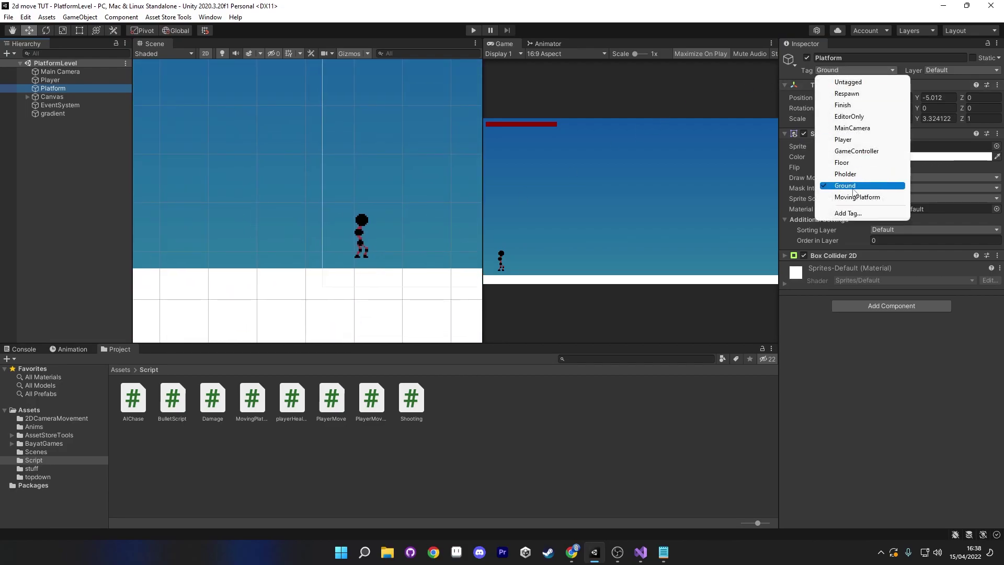
pyautogui.click(853, 214)
pyautogui.click(976, 141)
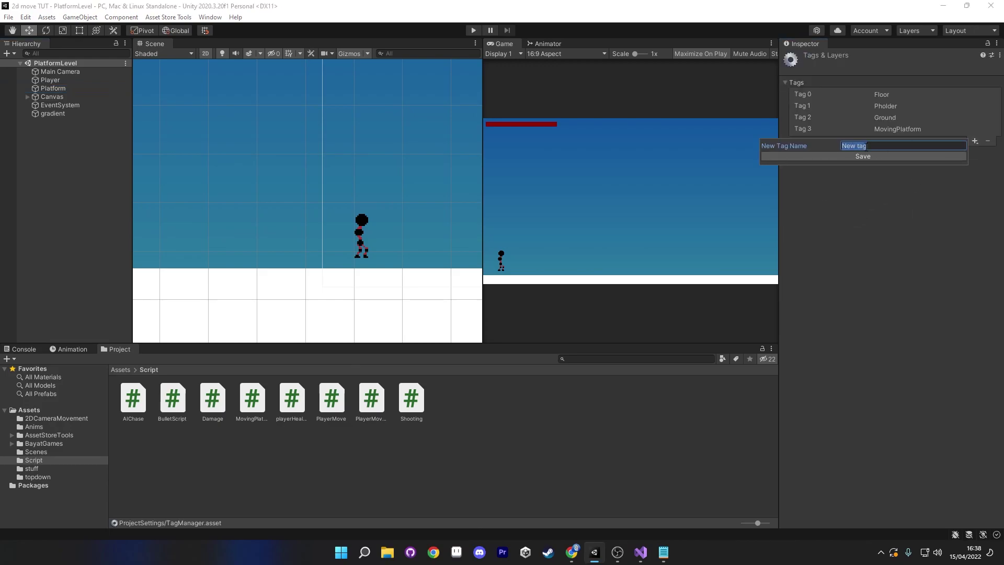
pyautogui.click(67, 90)
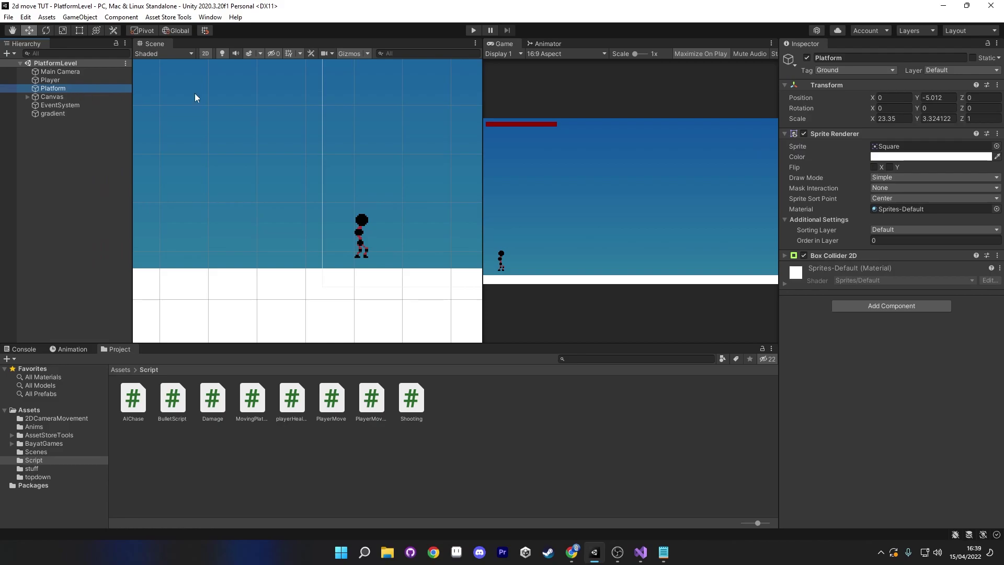
pyautogui.click(843, 71)
pyautogui.click(863, 184)
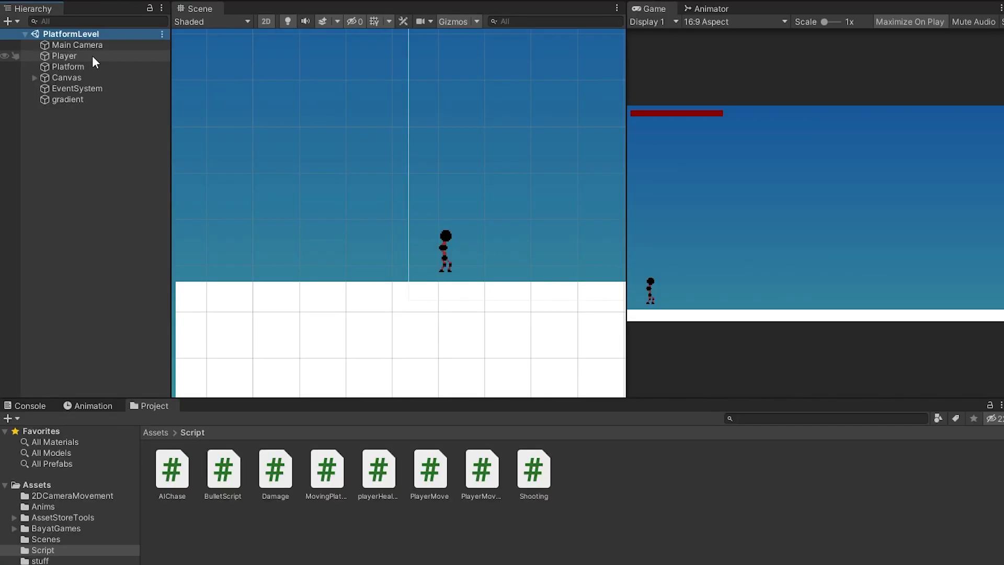
pyautogui.click(93, 57)
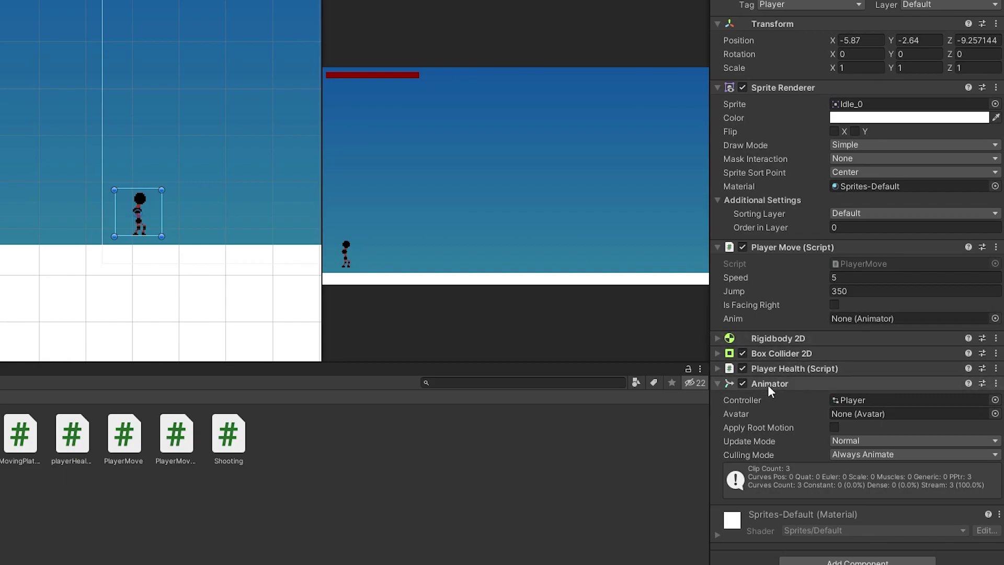
pyautogui.moveTo(781, 384); pyautogui.dragTo(843, 323)
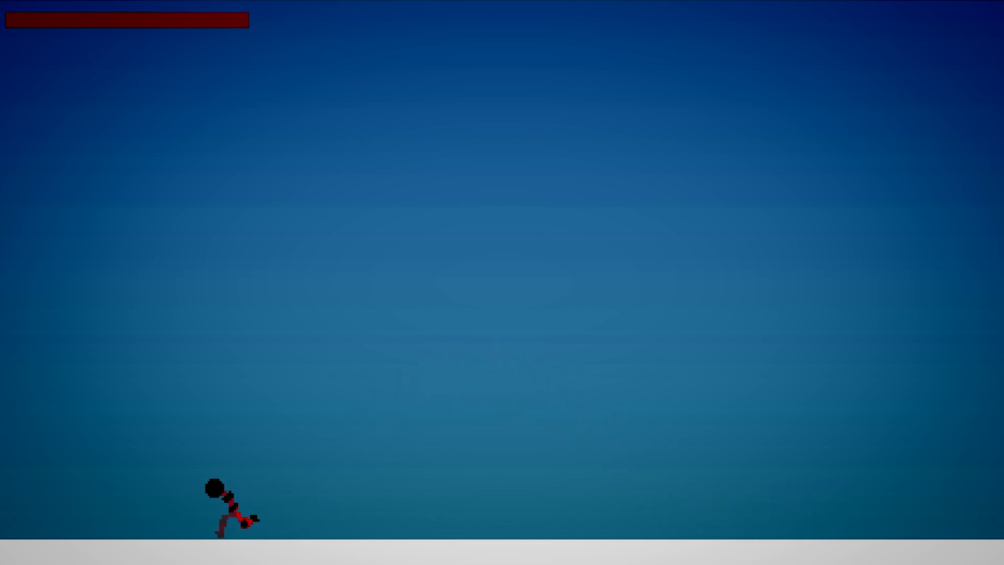
pyautogui.press('d')
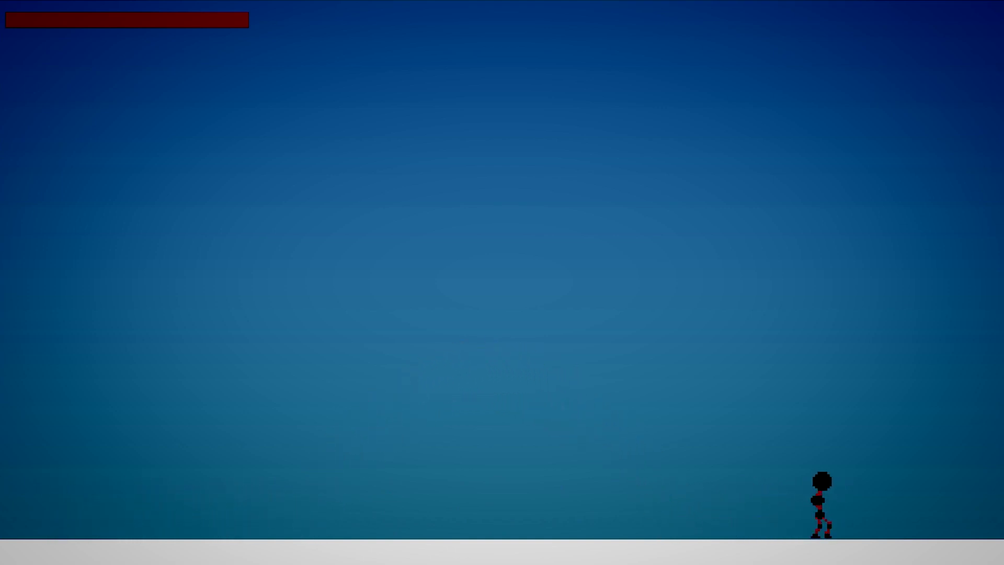
pyautogui.press('d')
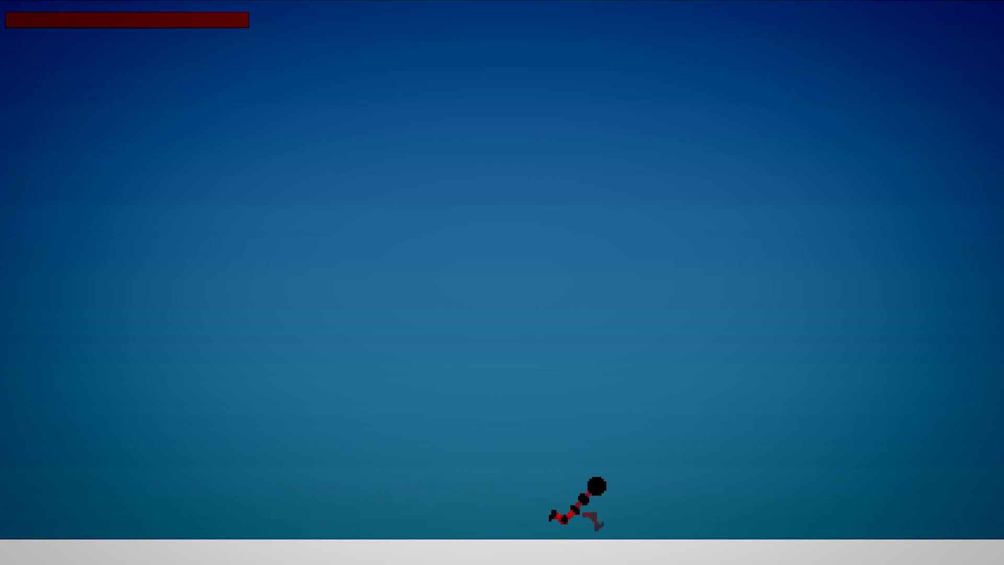
pyautogui.press('a')
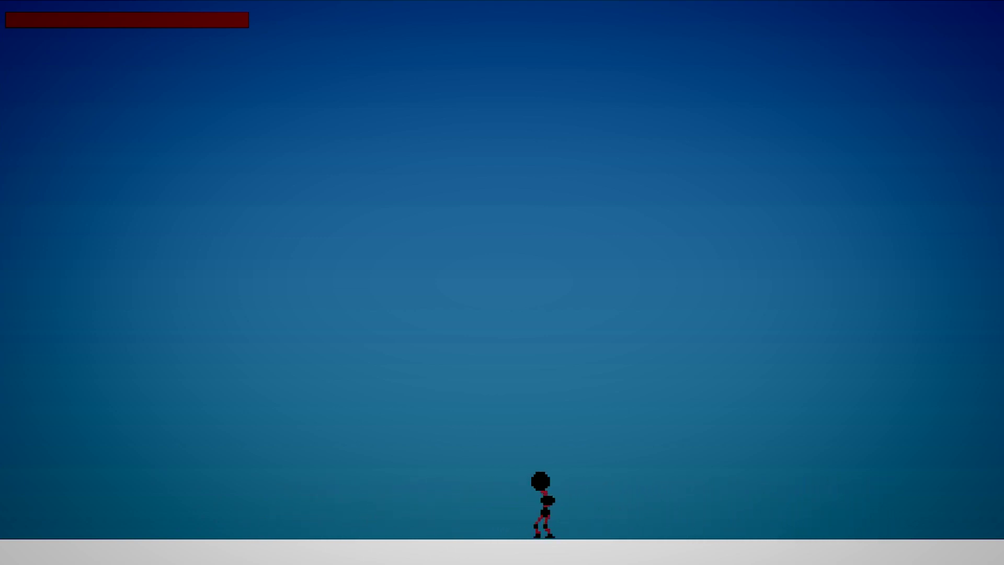
pyautogui.press('w')
pyautogui.press('a')
pyautogui.press('w')
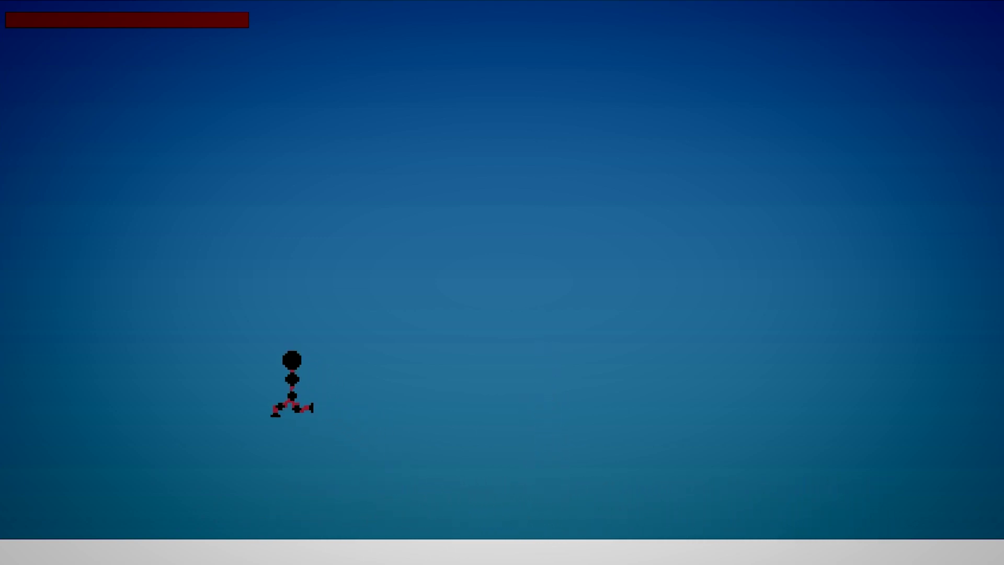
pyautogui.press('d')
pyautogui.press('w')
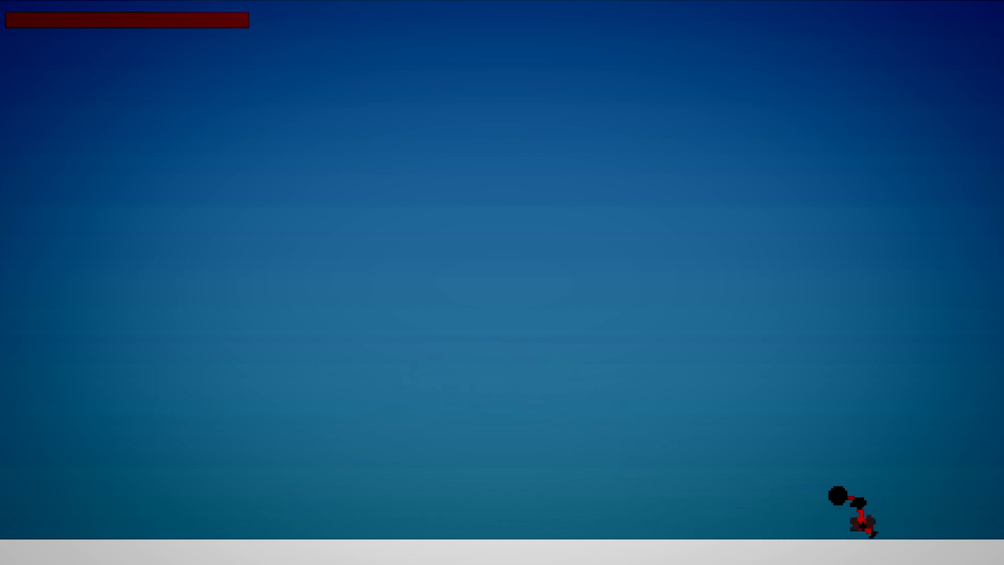
pyautogui.press('a')
pyautogui.press('w')
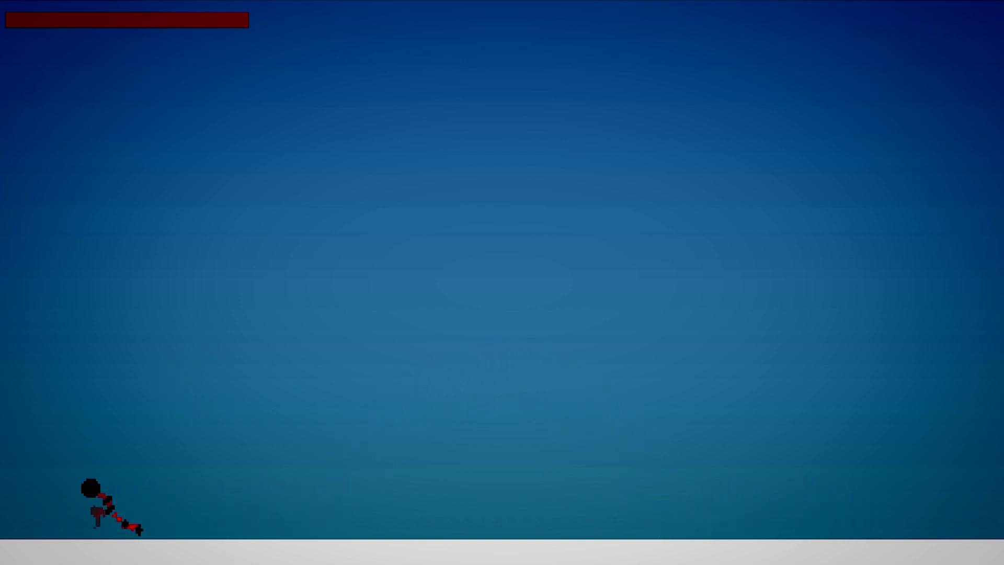
pyautogui.press('d')
pyautogui.press('w')
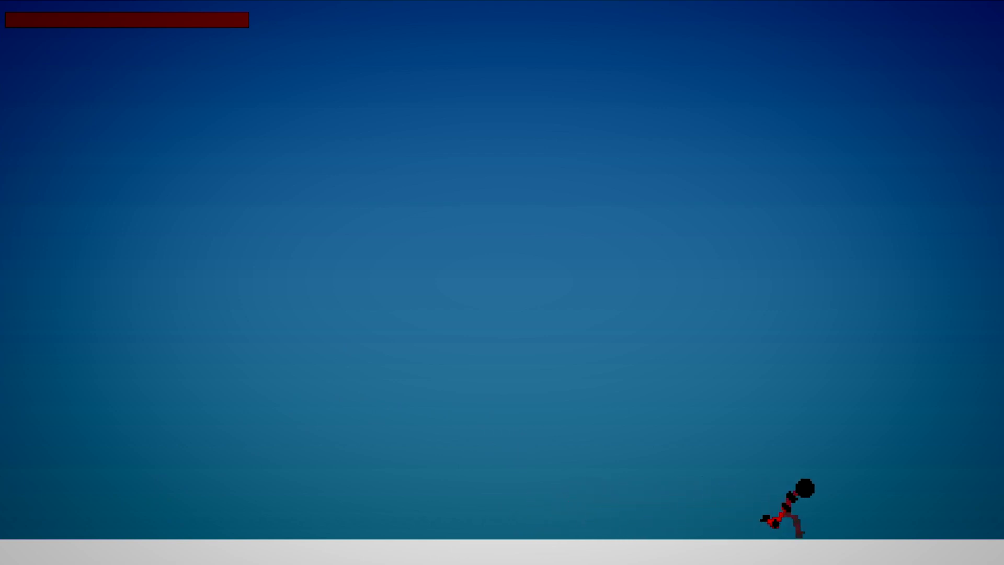
pyautogui.press('a')
pyautogui.press('w')
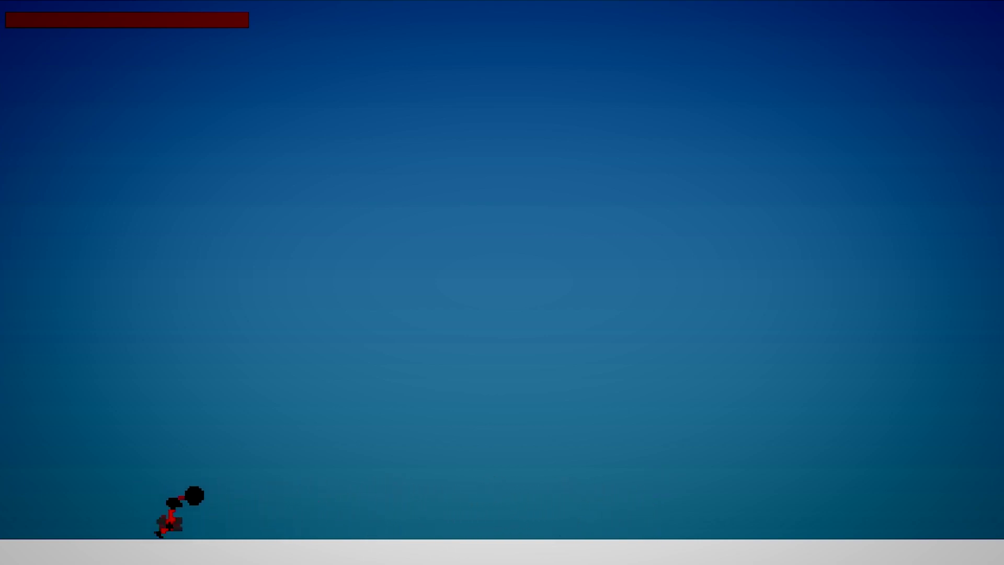
pyautogui.press('a')
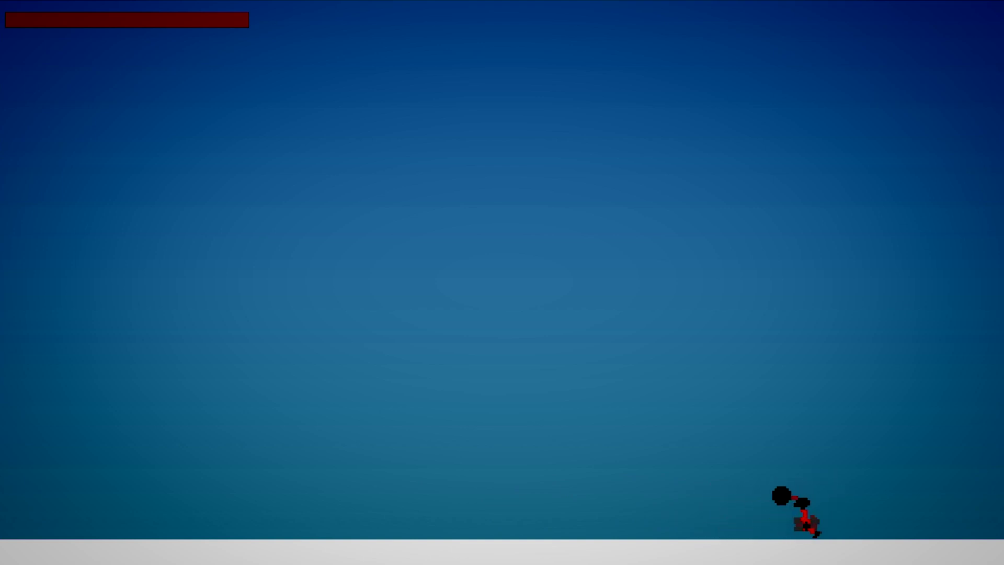
pyautogui.press('a')
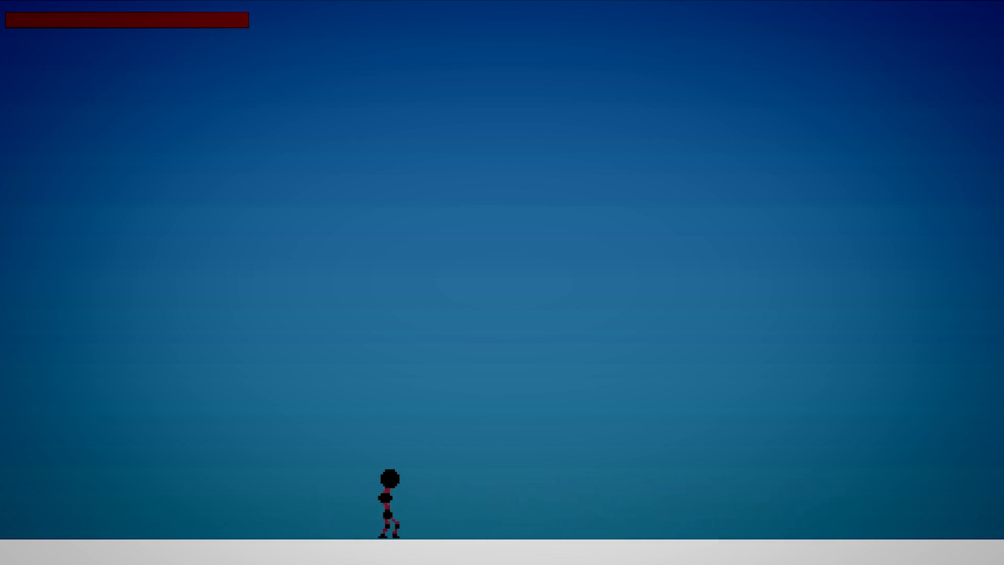